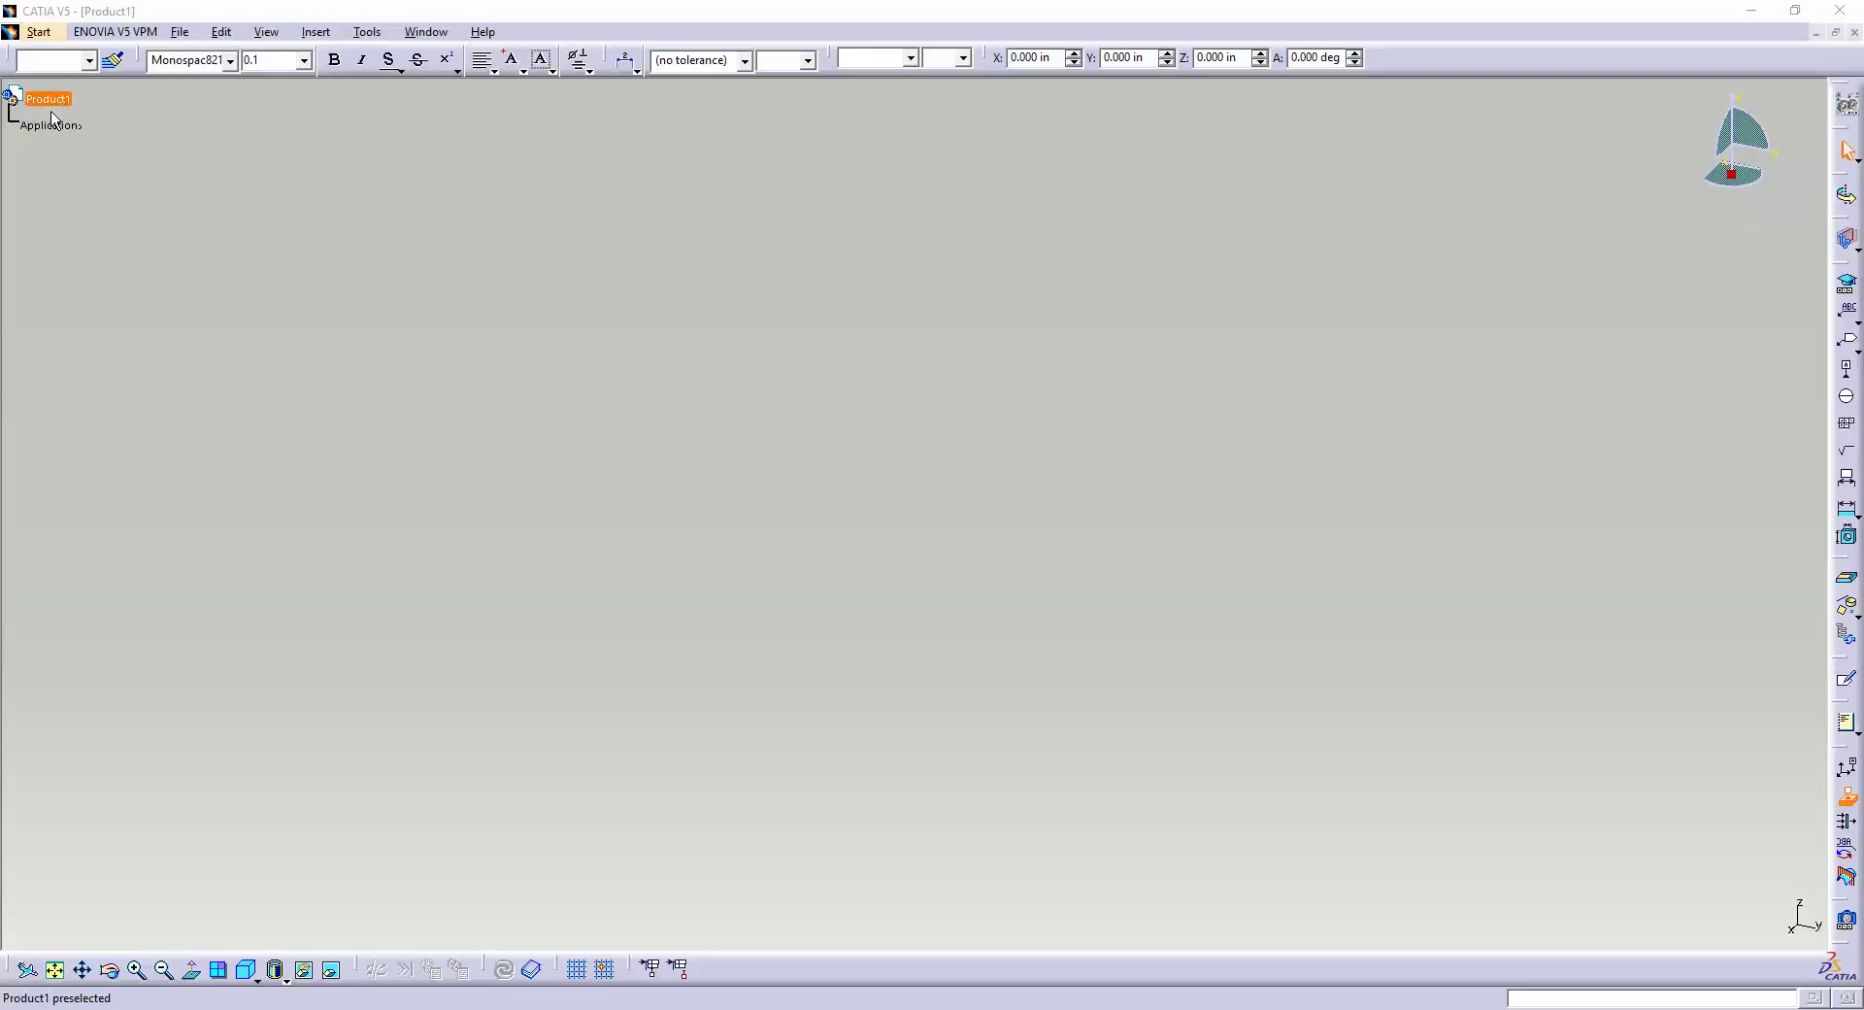
Create a new Part document from File > New, choosing Part in the List of Types.
{"action": "left_click", "coordinate": [181, 33]}
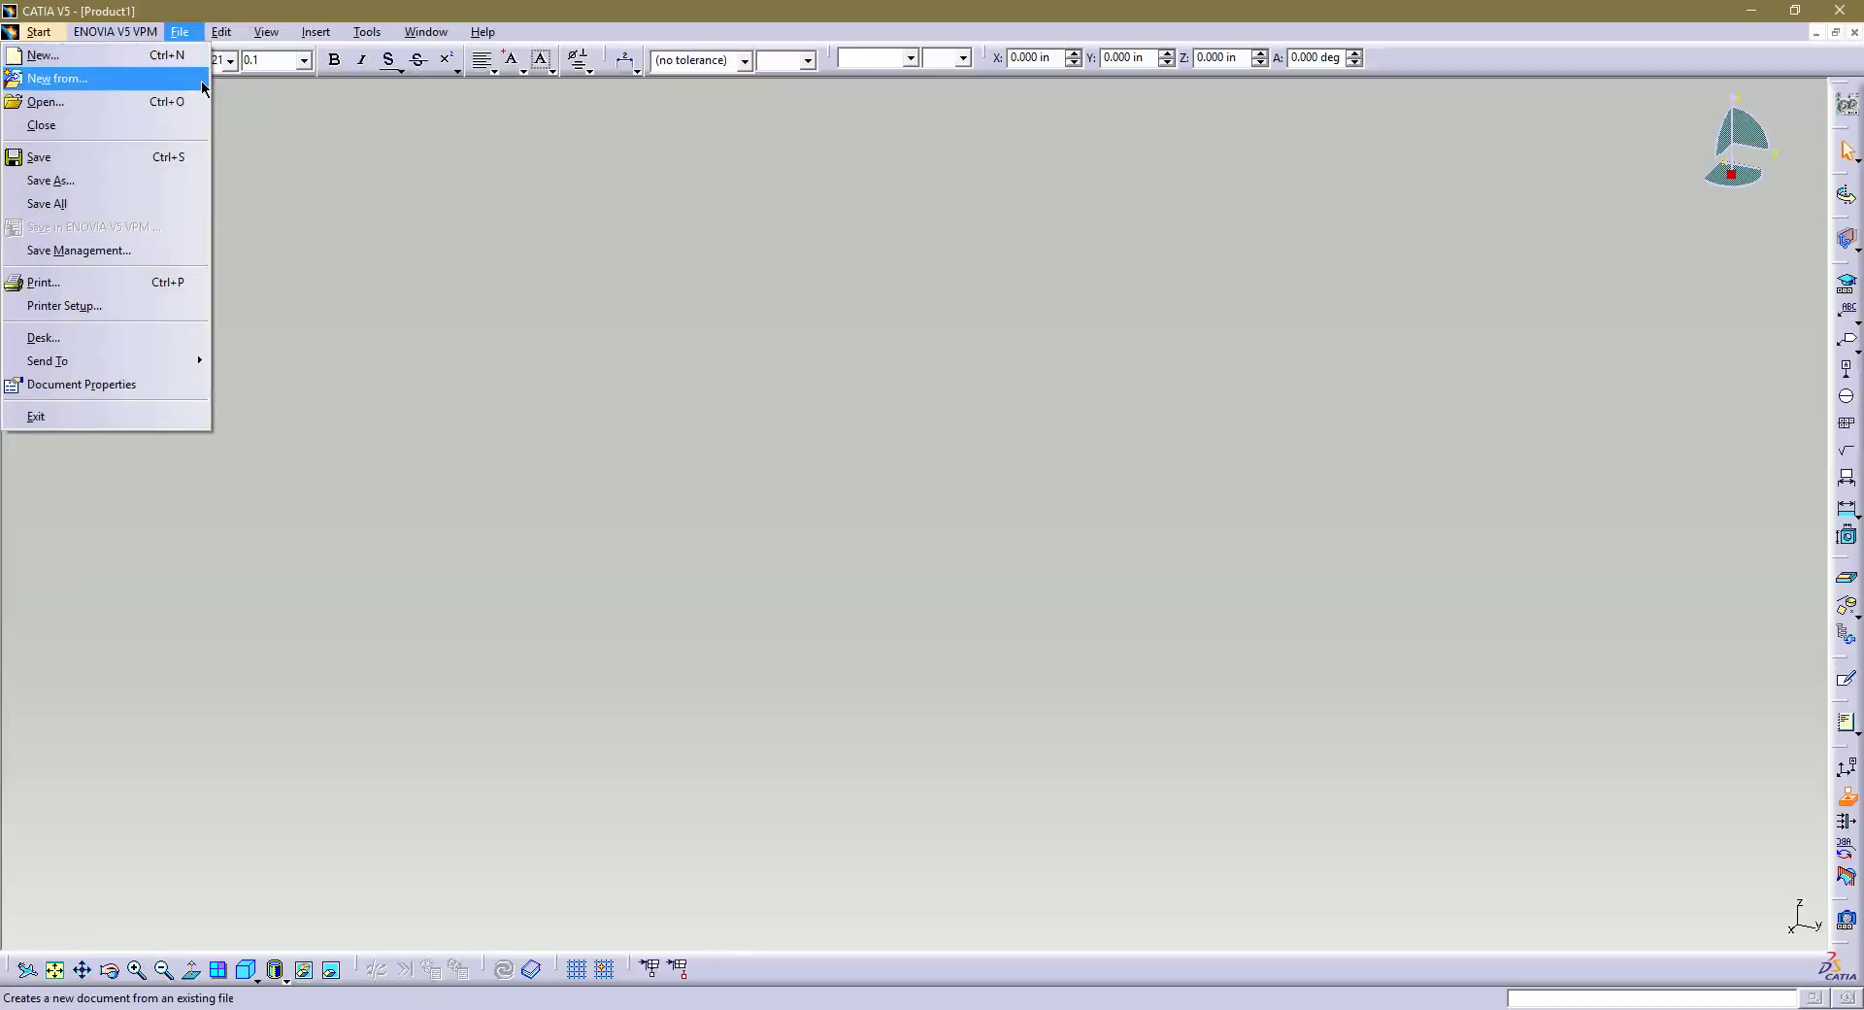
{"action": "left_click", "coordinate": [133, 58]}
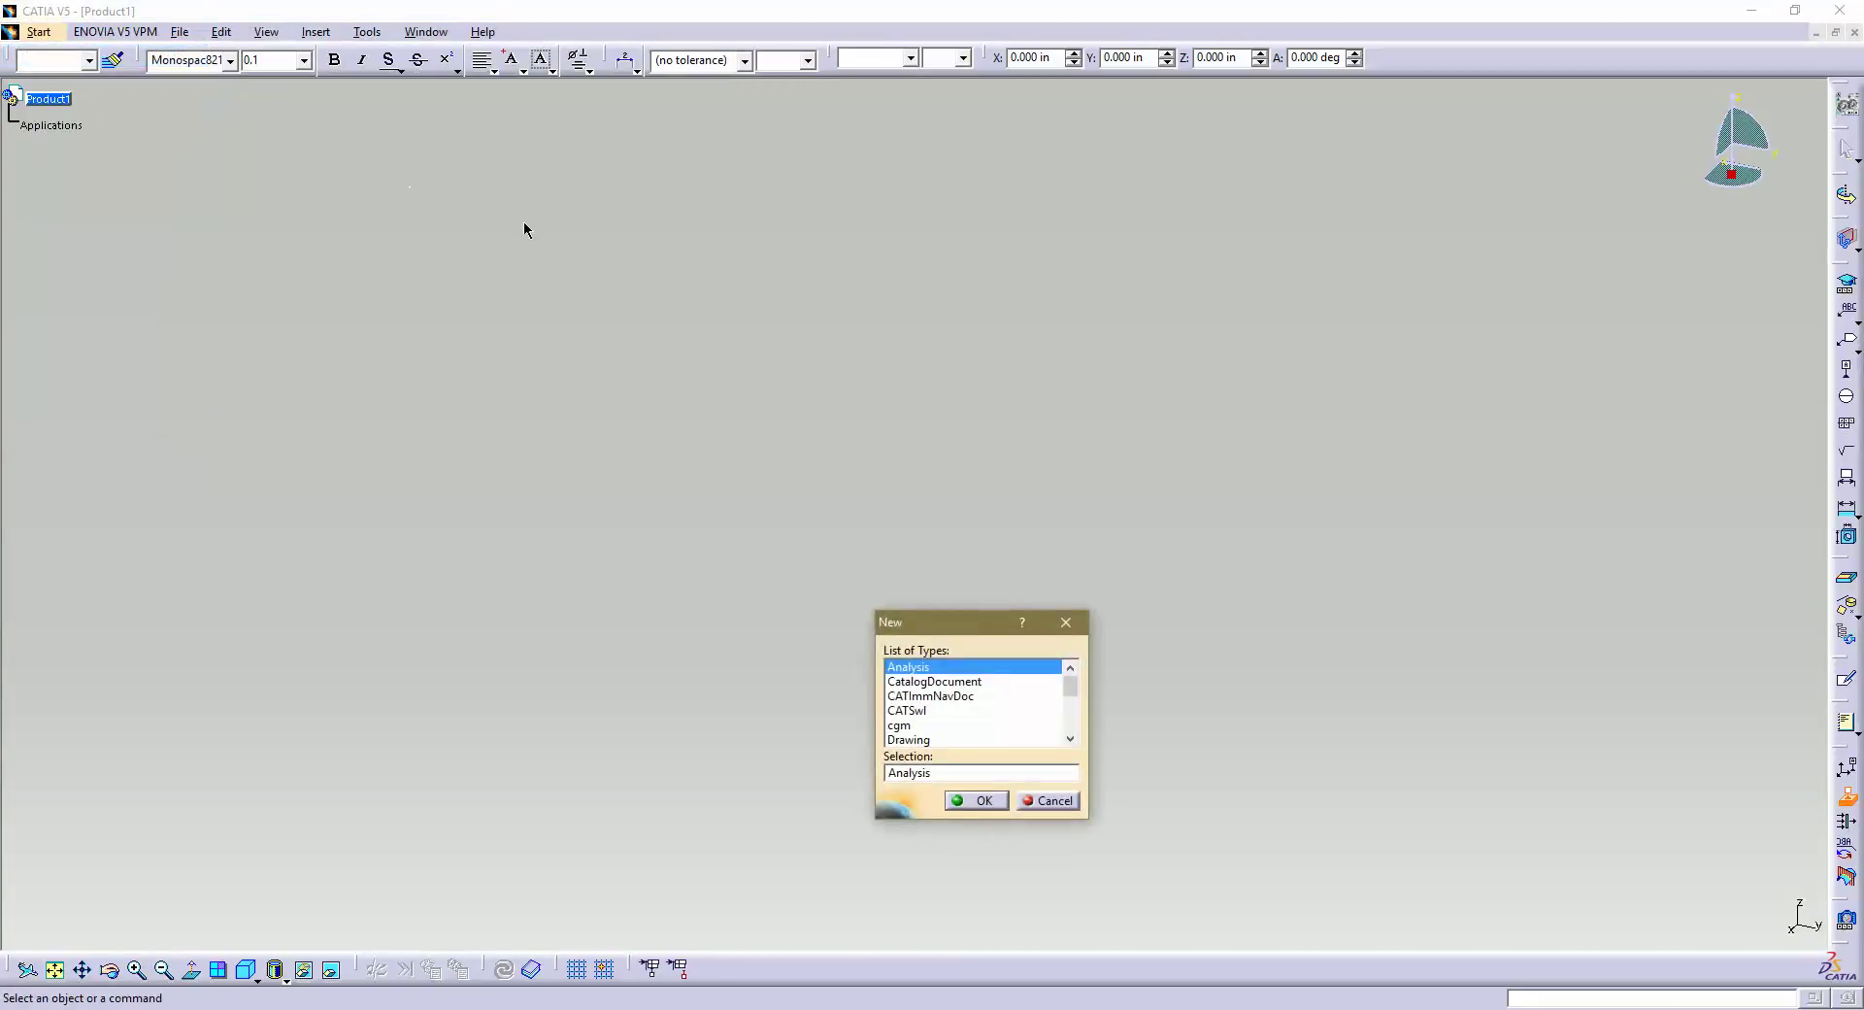
{"action": "left_click", "coordinate": [1069, 739]}
{"action": "left_click", "coordinate": [1070, 737]}
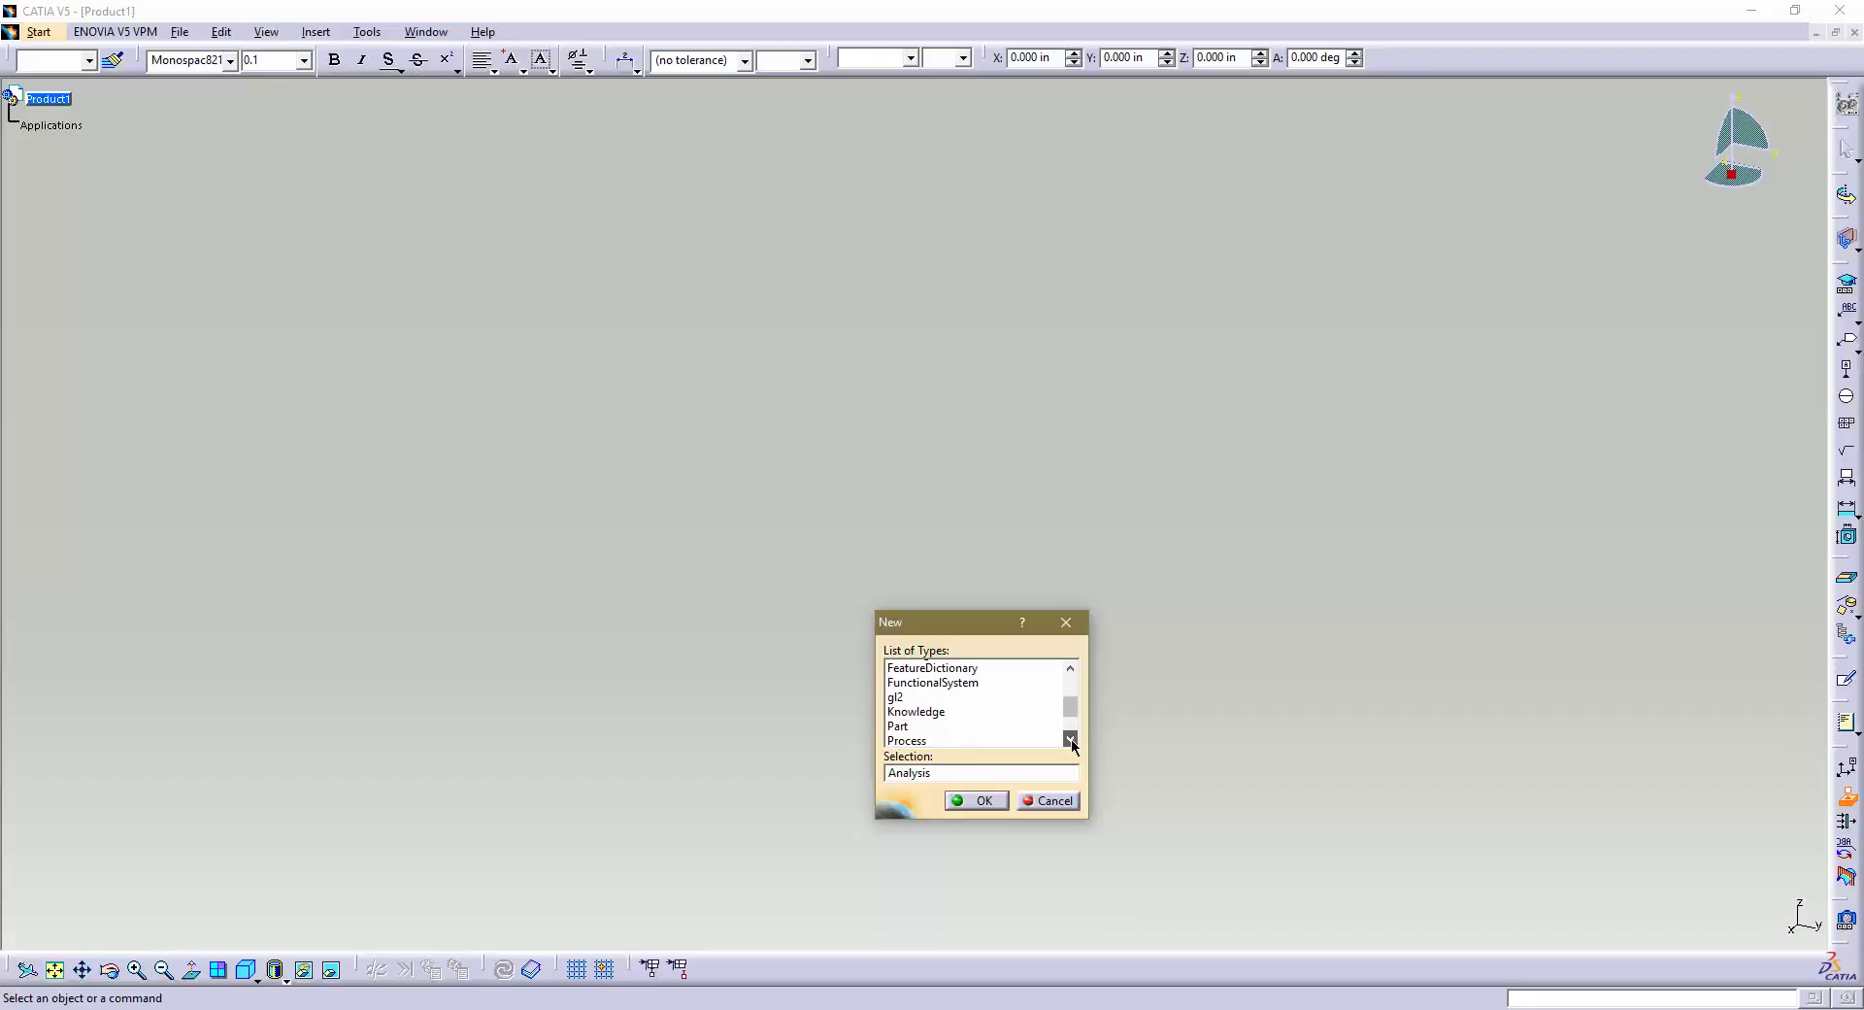
{"action": "left_click", "coordinate": [904, 730]}
{"action": "scroll", "coordinate": [914, 739], "scroll_direction": "down", "scroll_amount": 1}
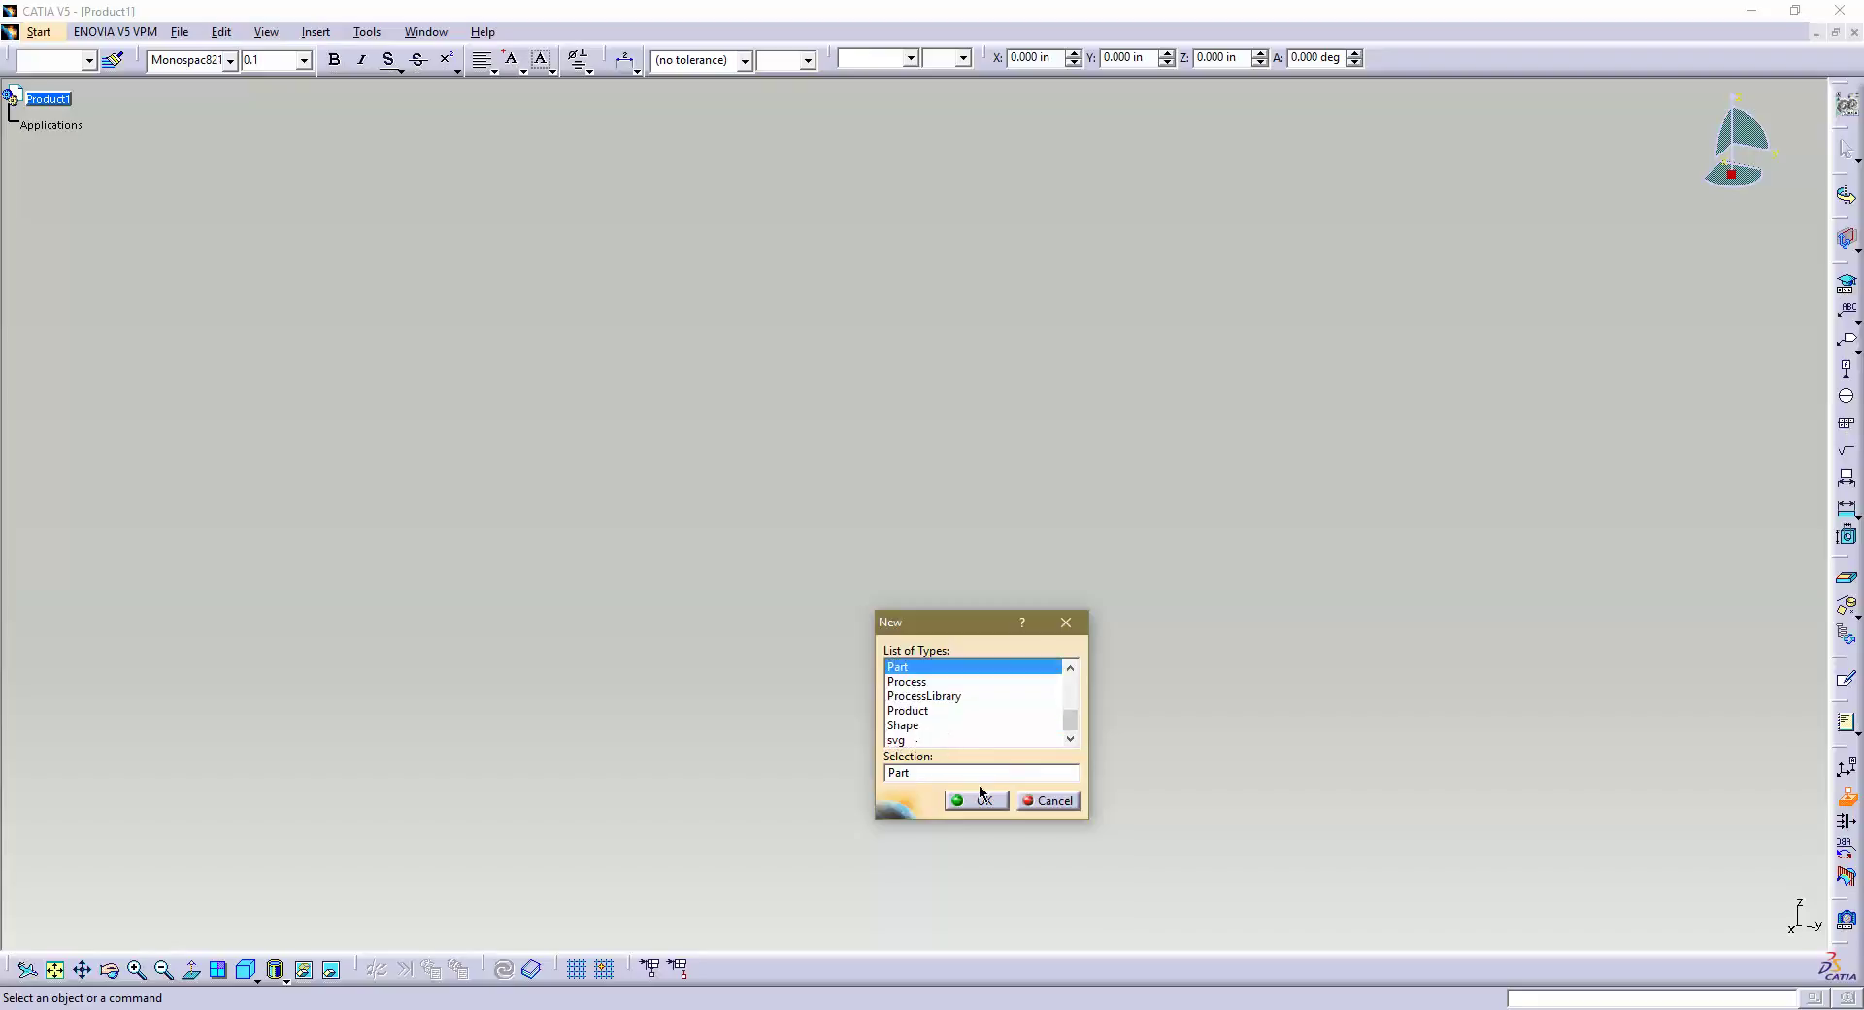
{"action": "left_click", "coordinate": [984, 801]}
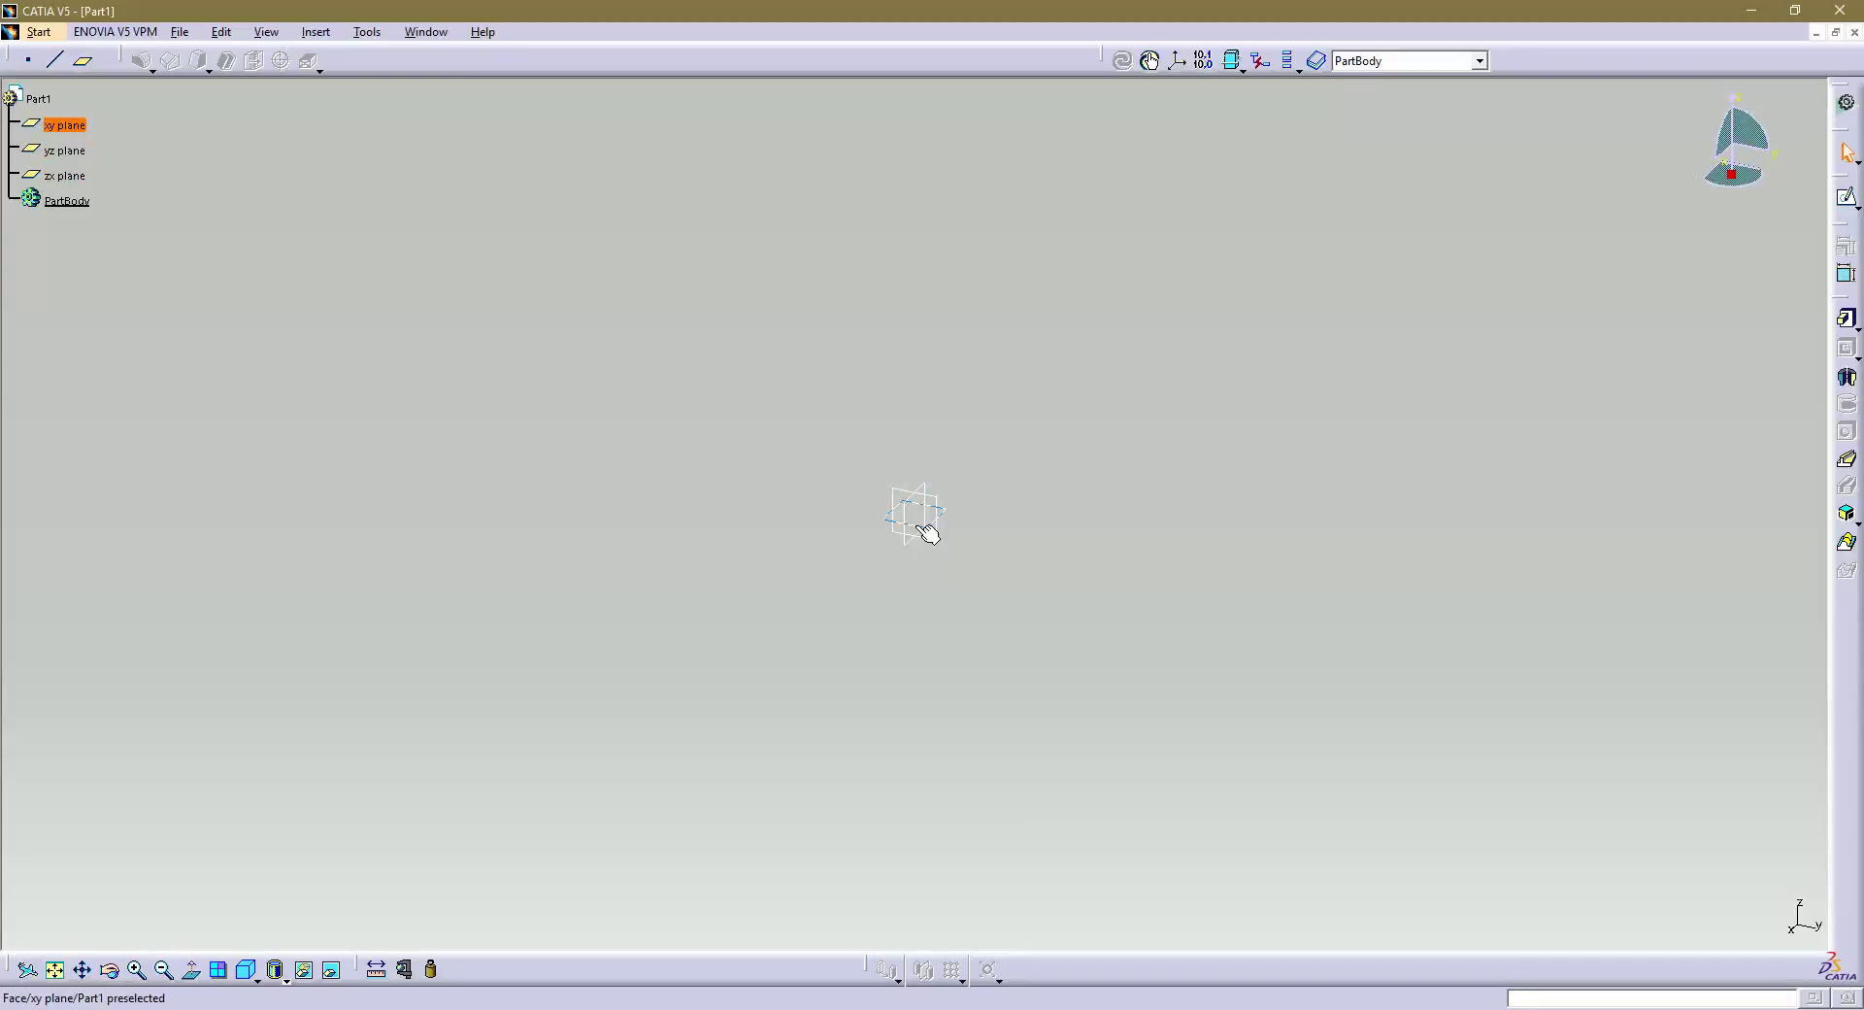
{"action": "left_click", "coordinate": [912, 525]}
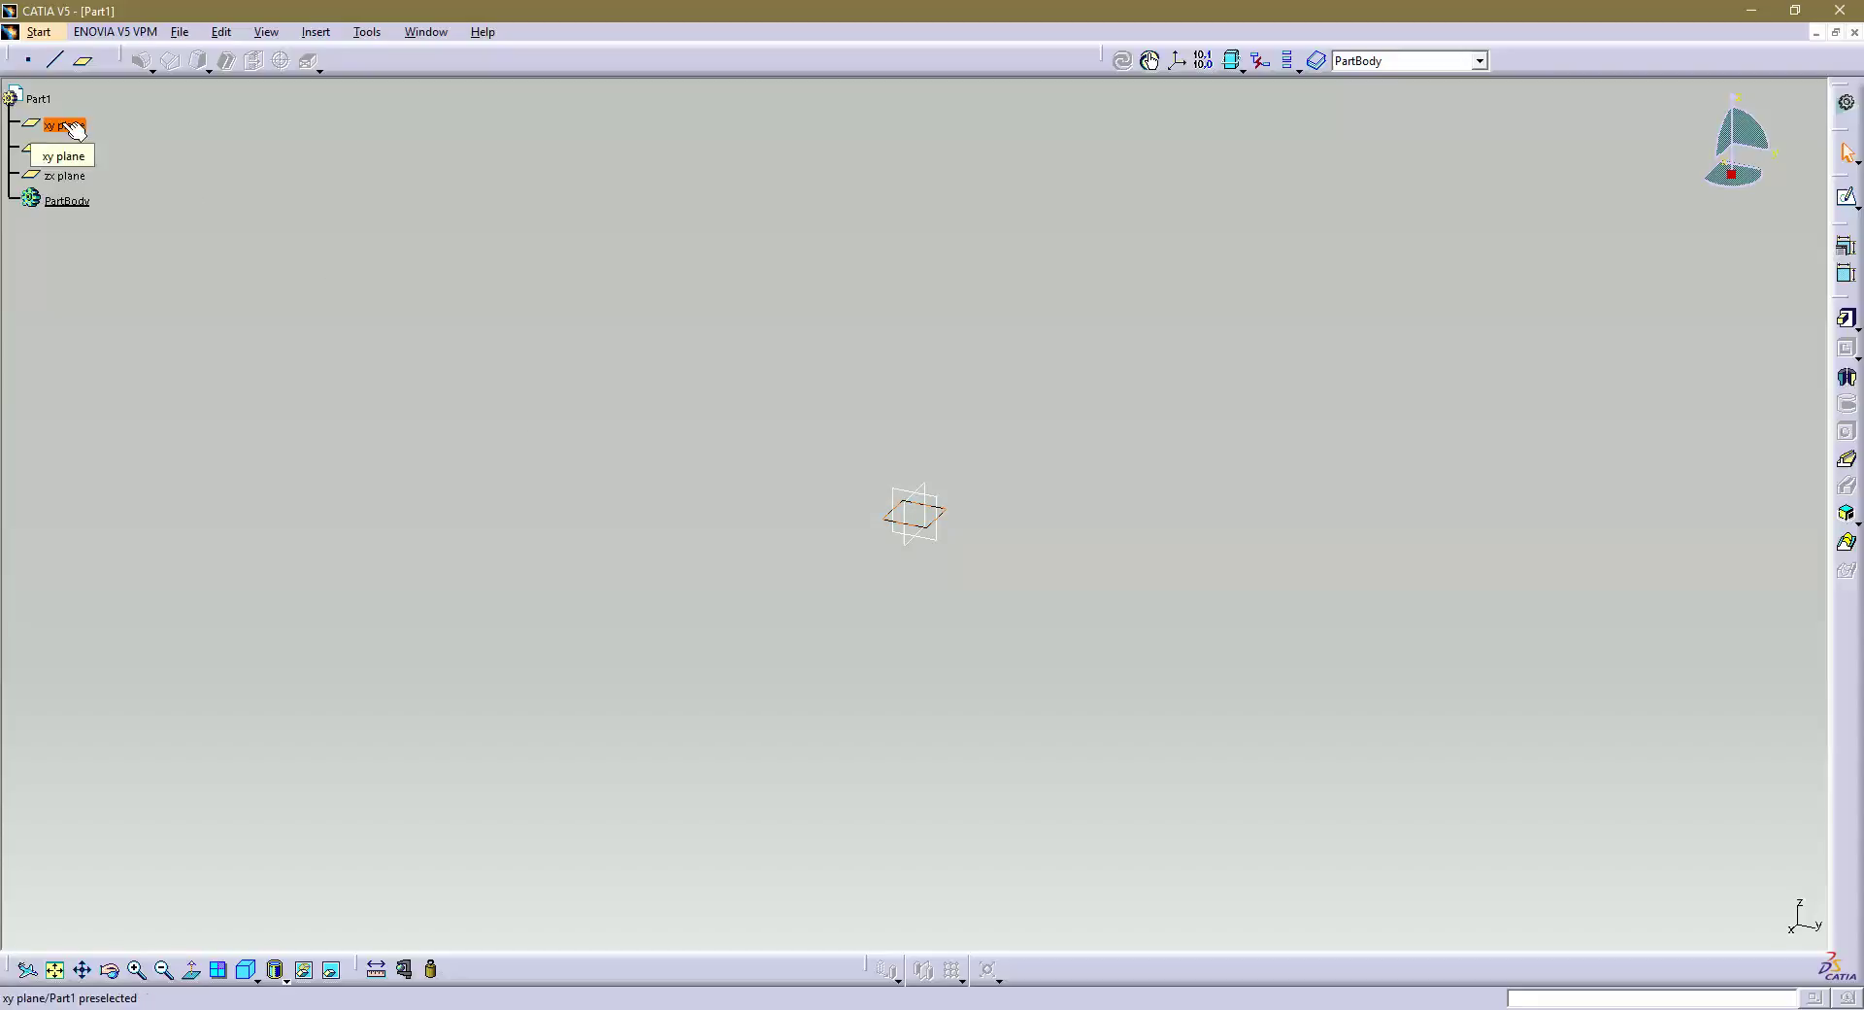
{"action": "left_click", "coordinate": [78, 153]}
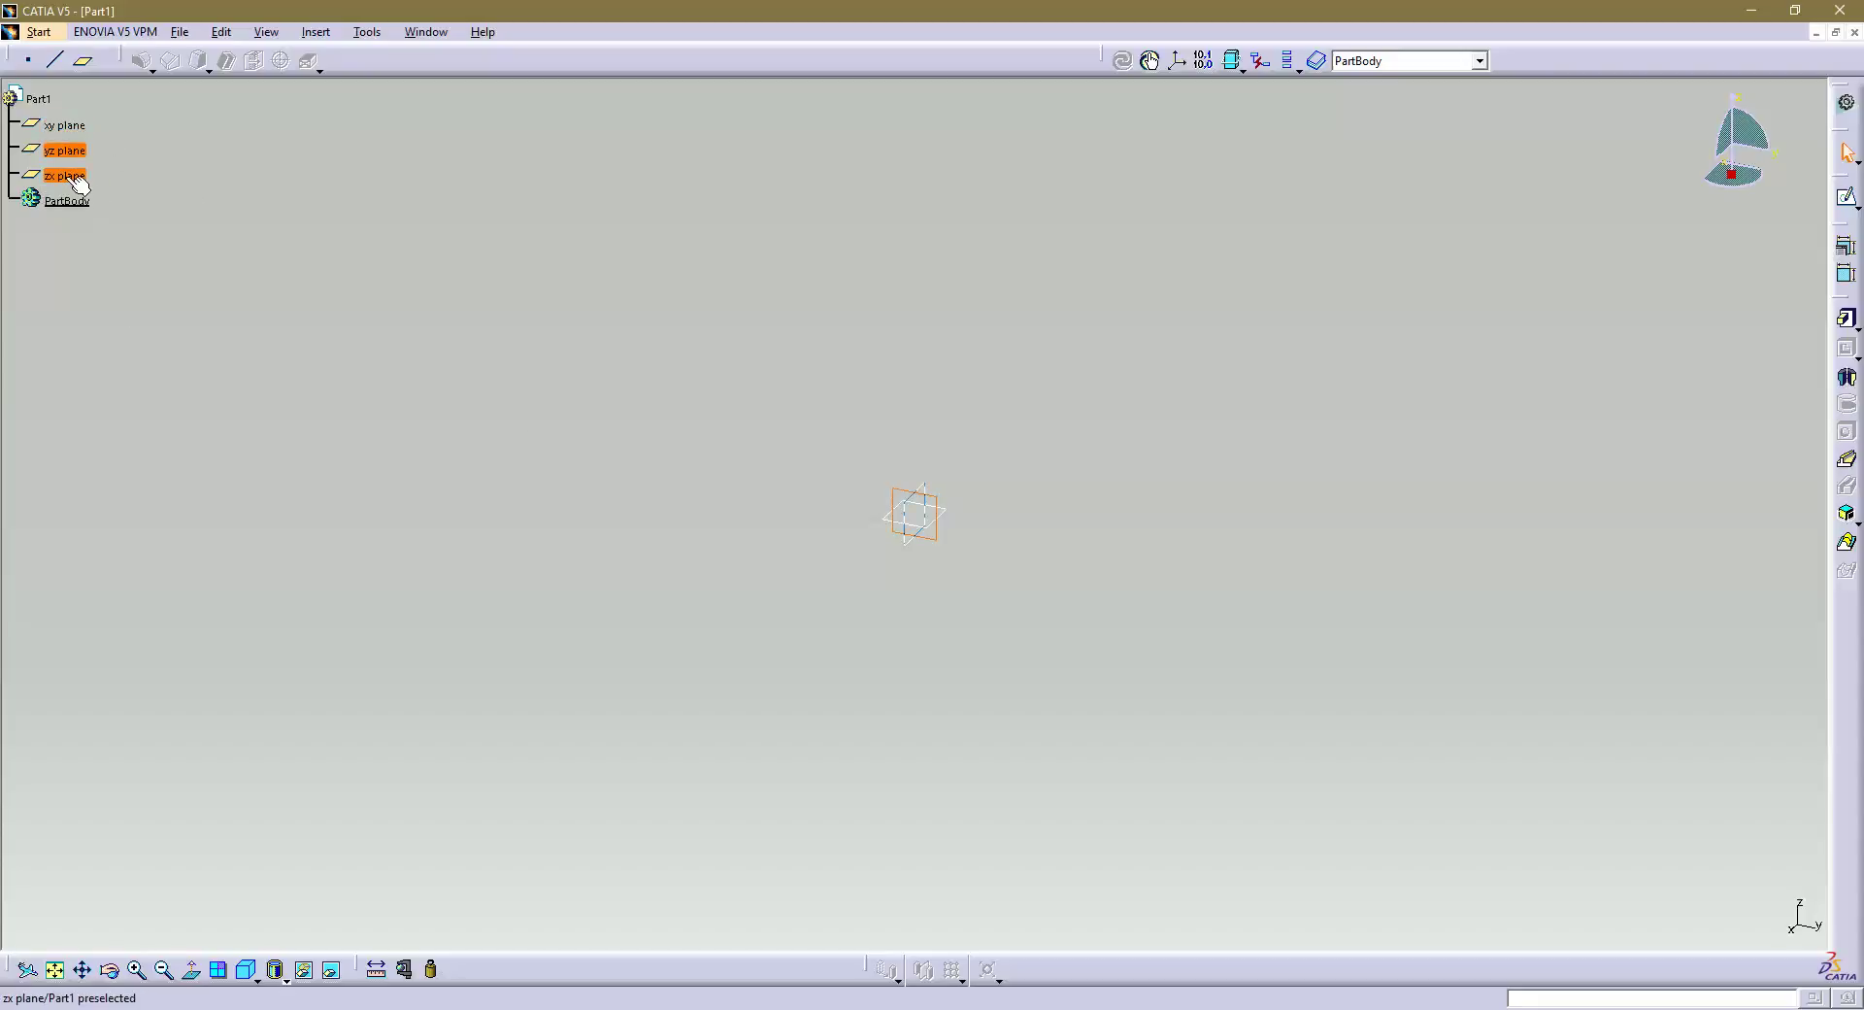
{"action": "left_click", "coordinate": [249, 438]}
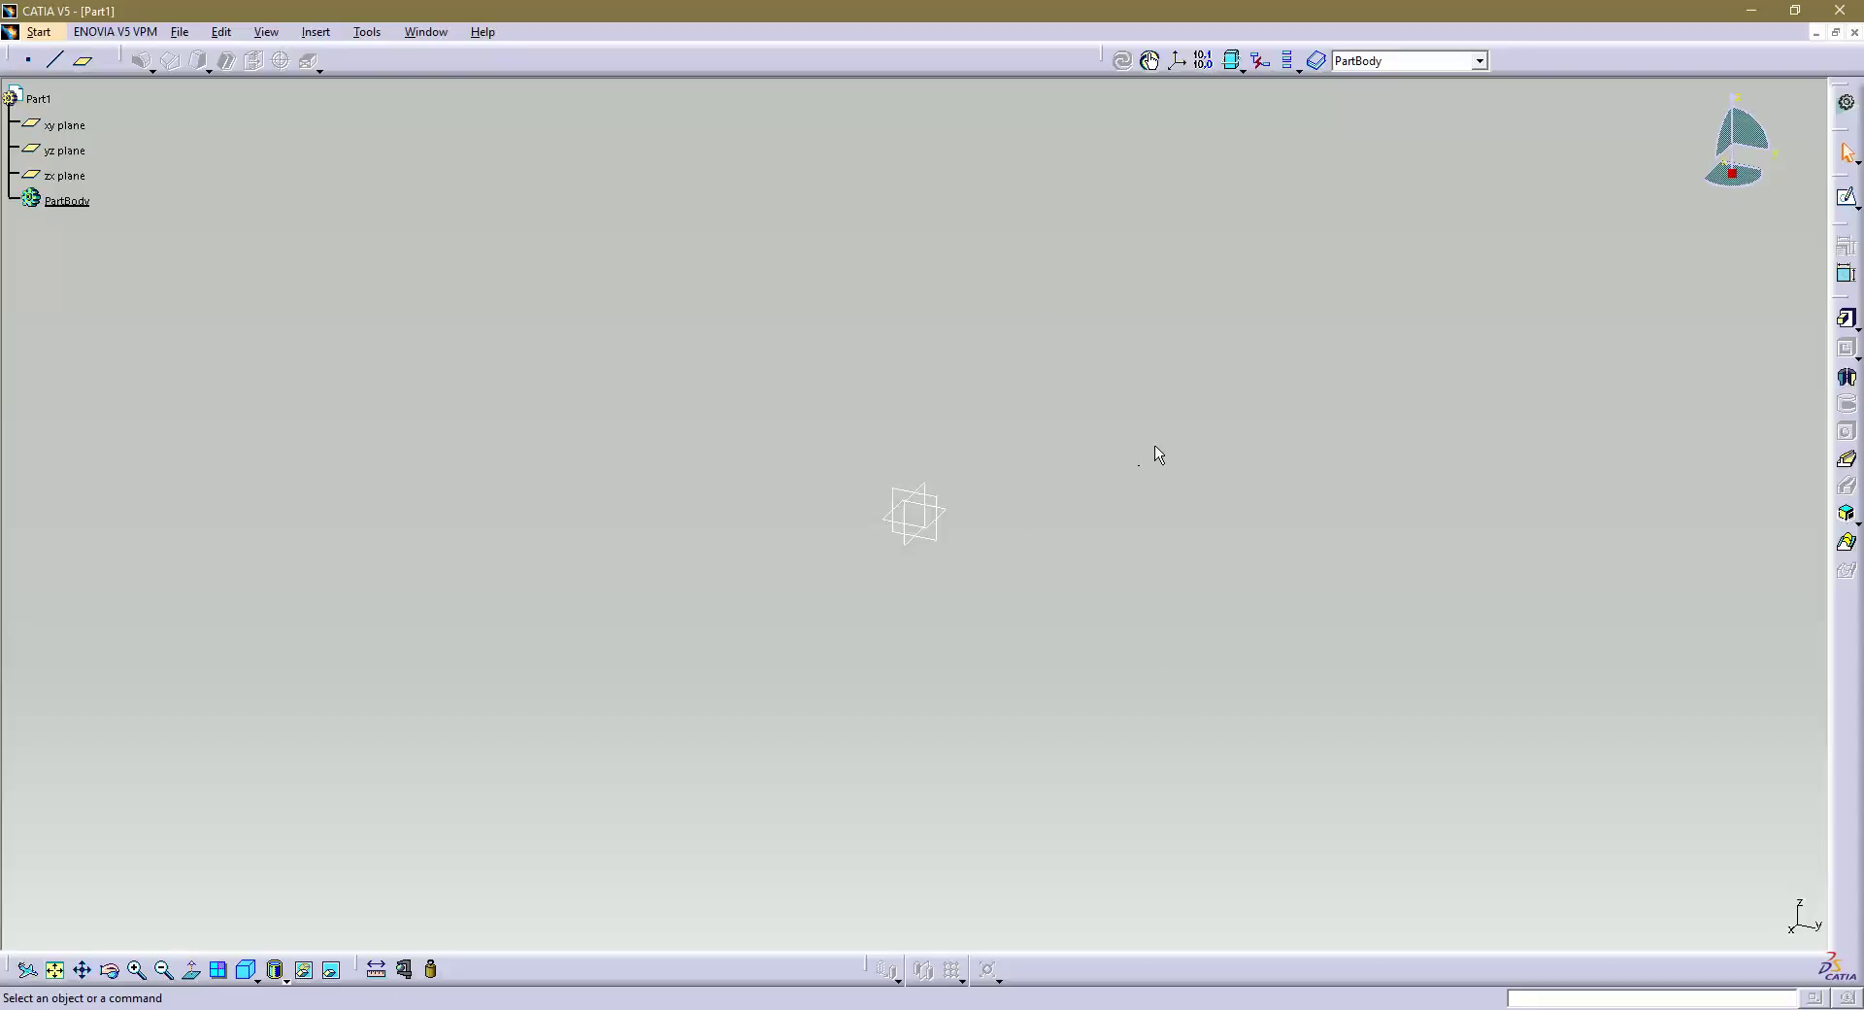
{"action": "middle_click_drag", "start_coordinate": [1156, 454], "coordinate": [1168, 497]}
Sketch on the xy plane a centered rectangle, centre at the origin, with a corner up-right.
{"action": "left_click", "coordinate": [886, 515]}
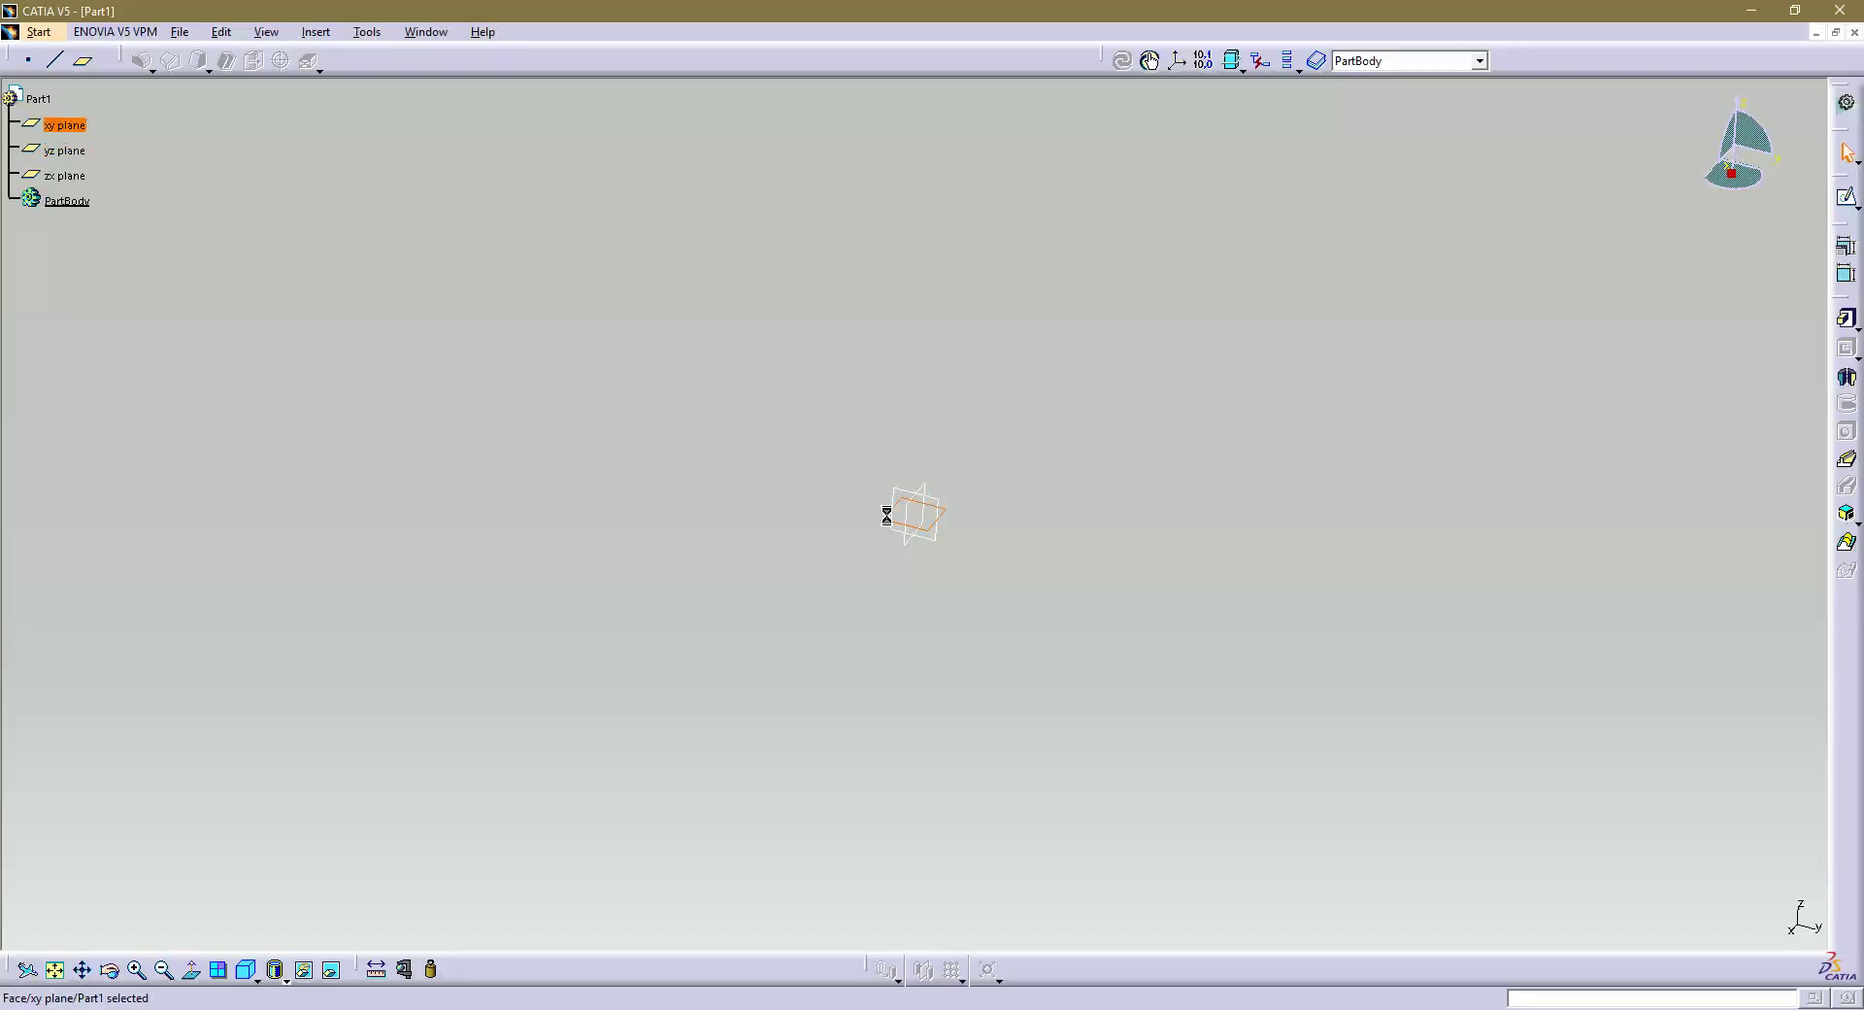
{"action": "left_click", "coordinate": [1847, 200]}
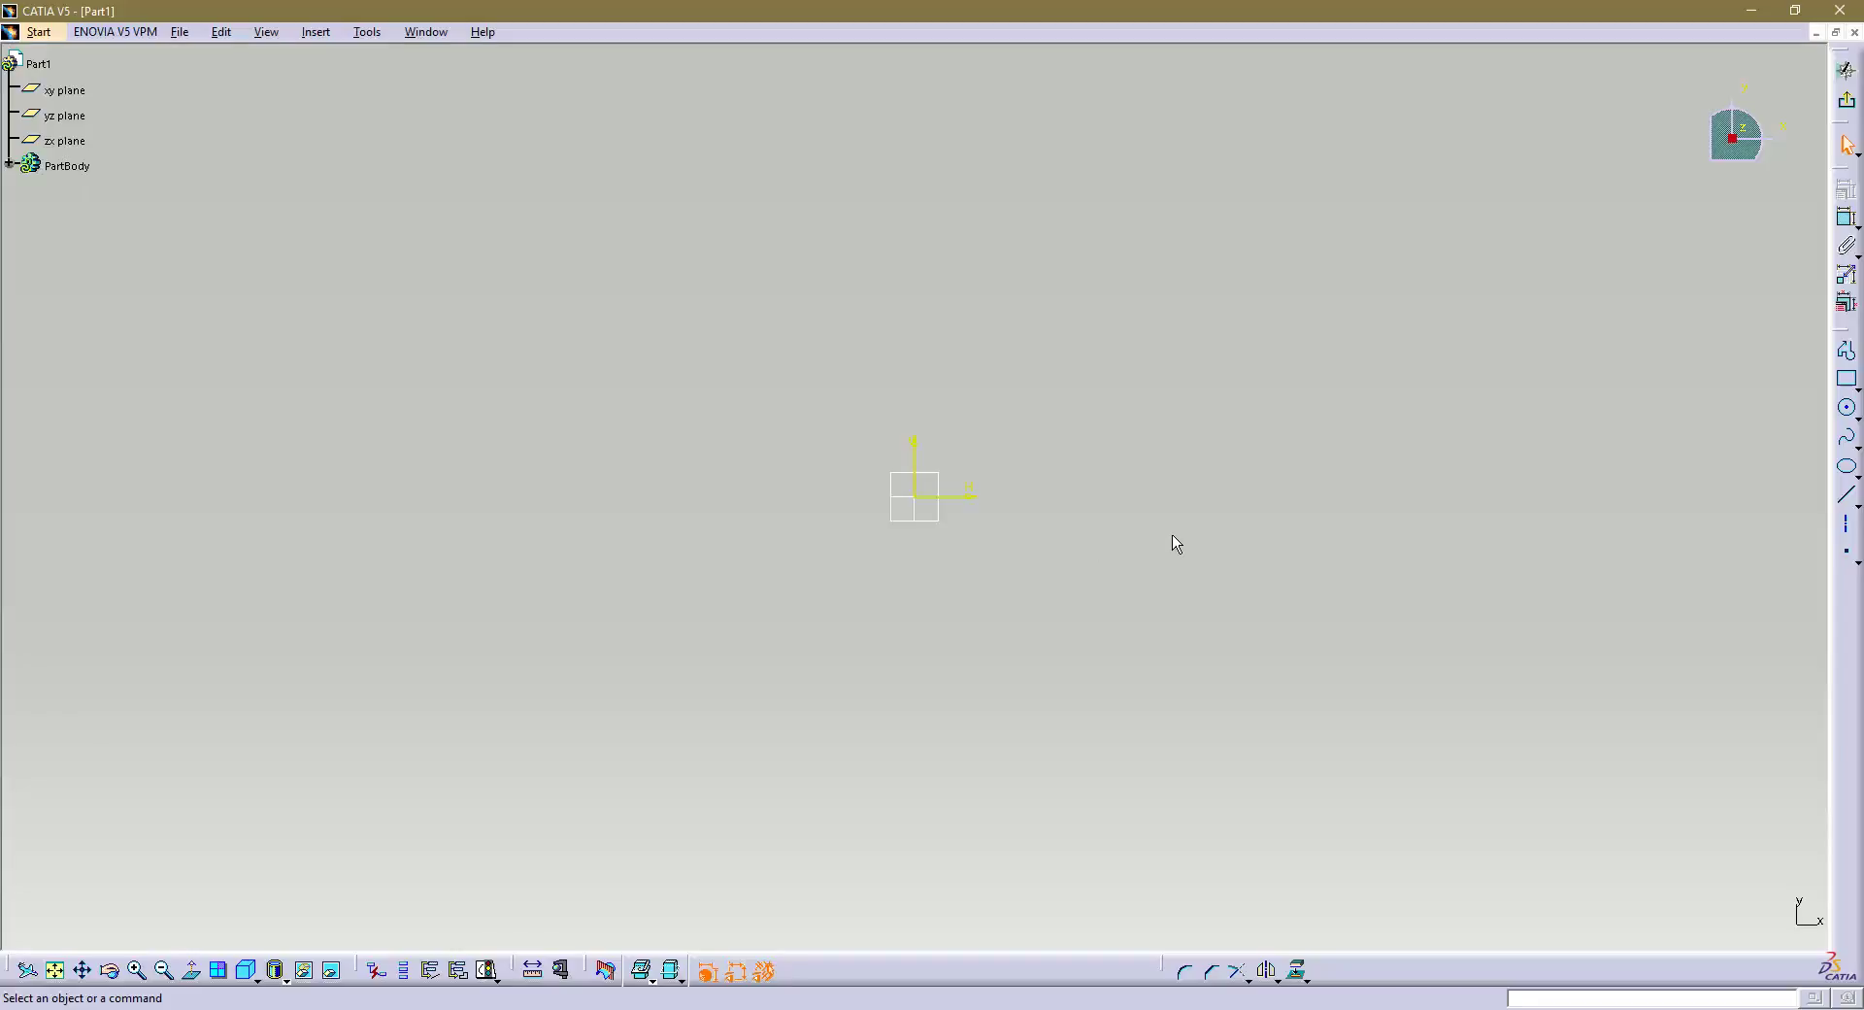
{"action": "left_click", "coordinate": [1857, 389]}
{"action": "left_click", "coordinate": [1821, 403]}
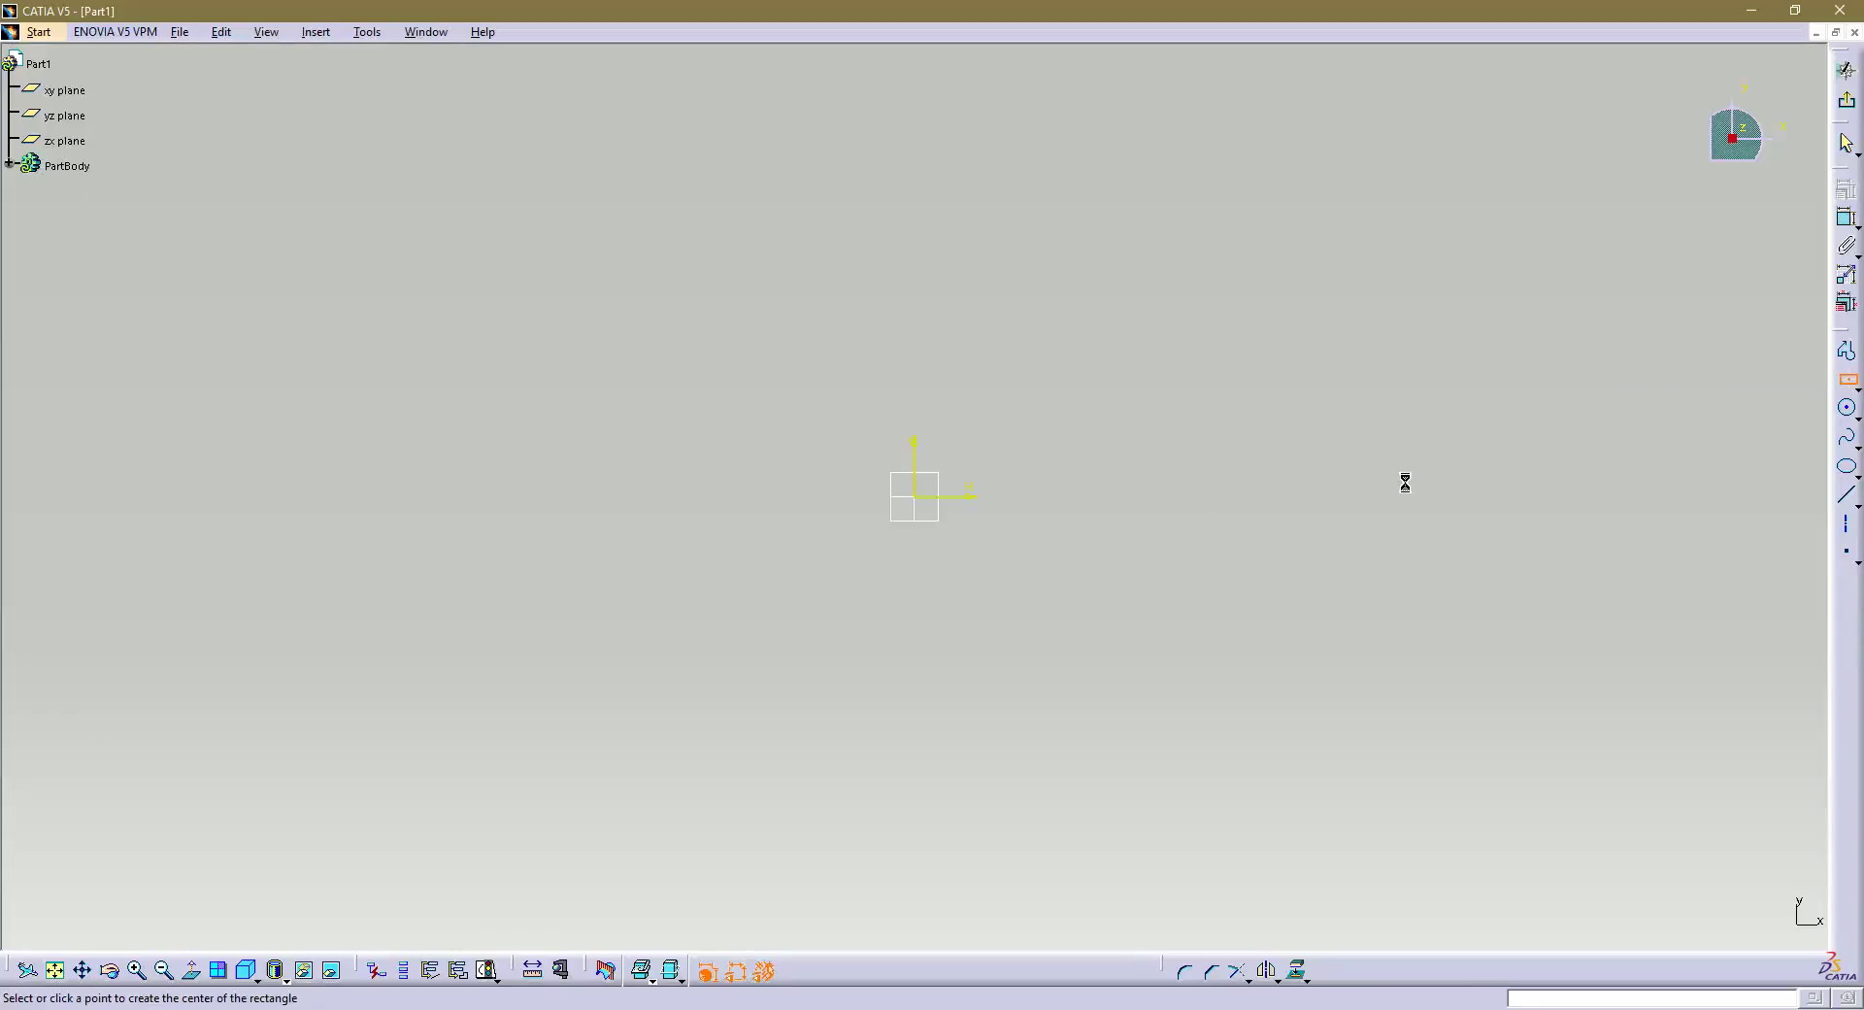
{"action": "left_click", "coordinate": [914, 496]}
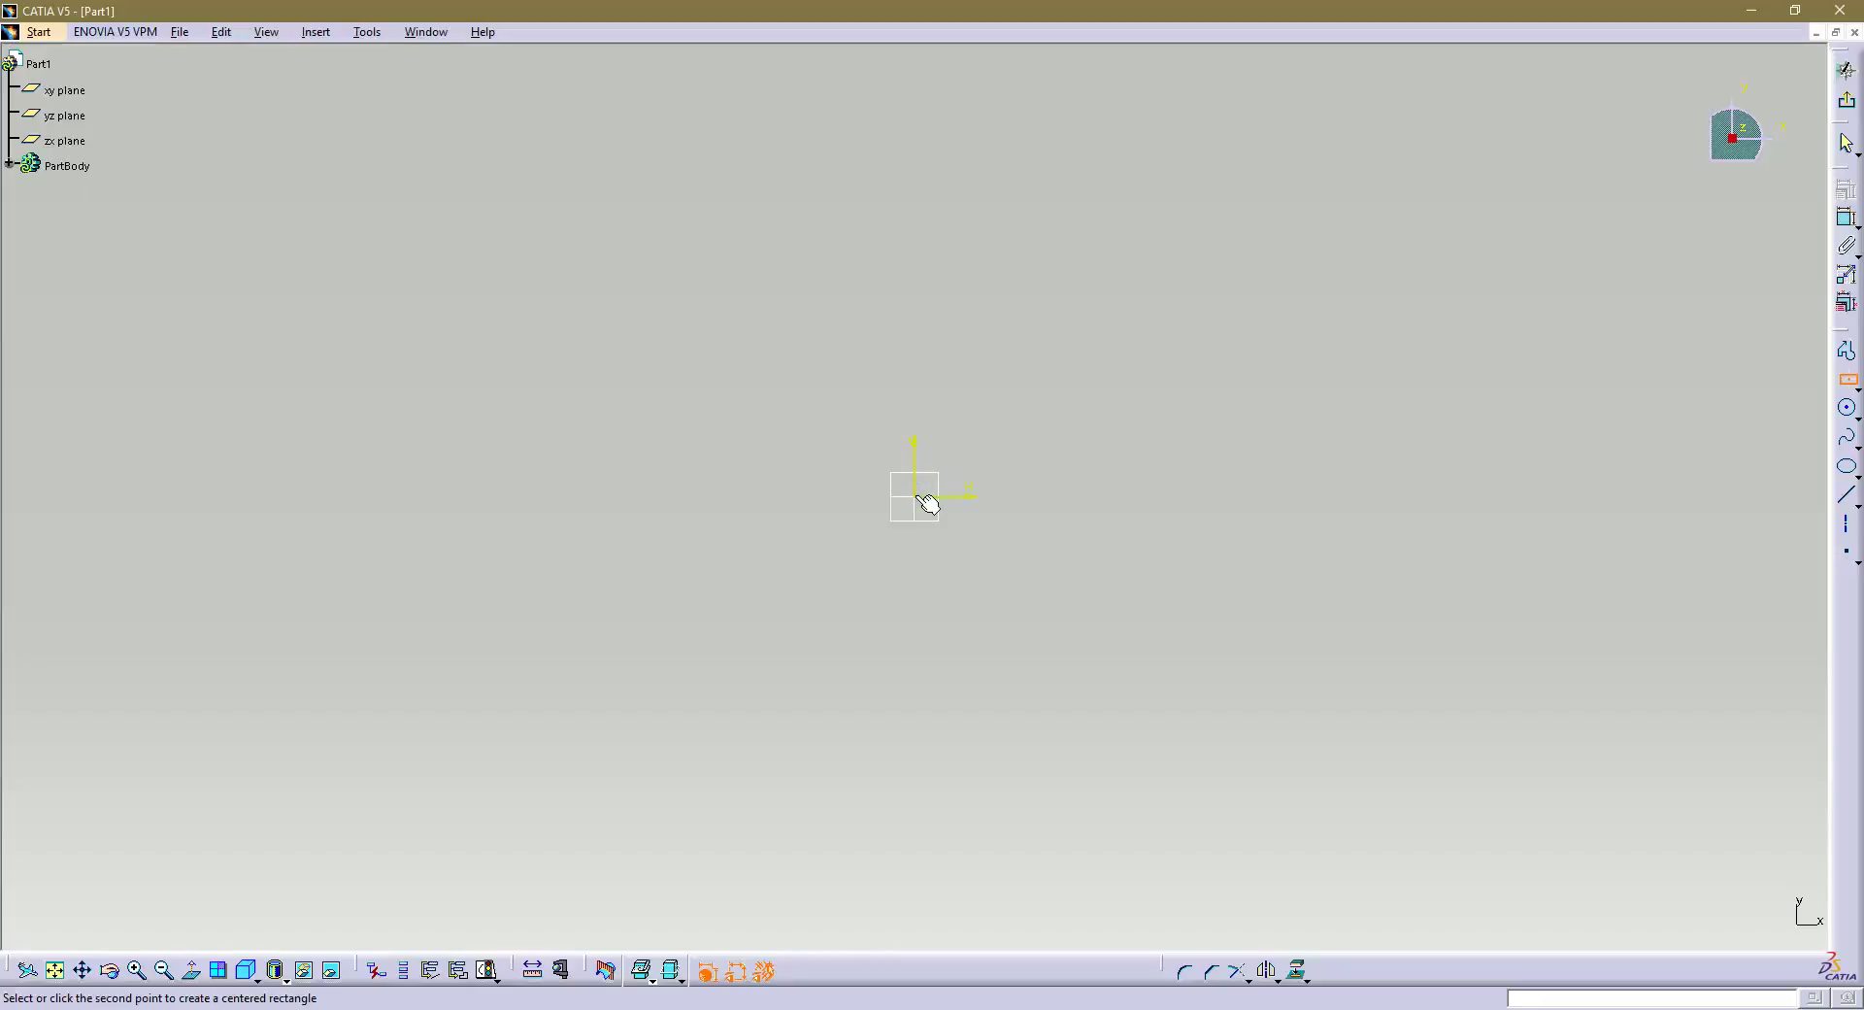
{"action": "left_click", "coordinate": [1206, 730]}
{"action": "left_click", "coordinate": [546, 631]}
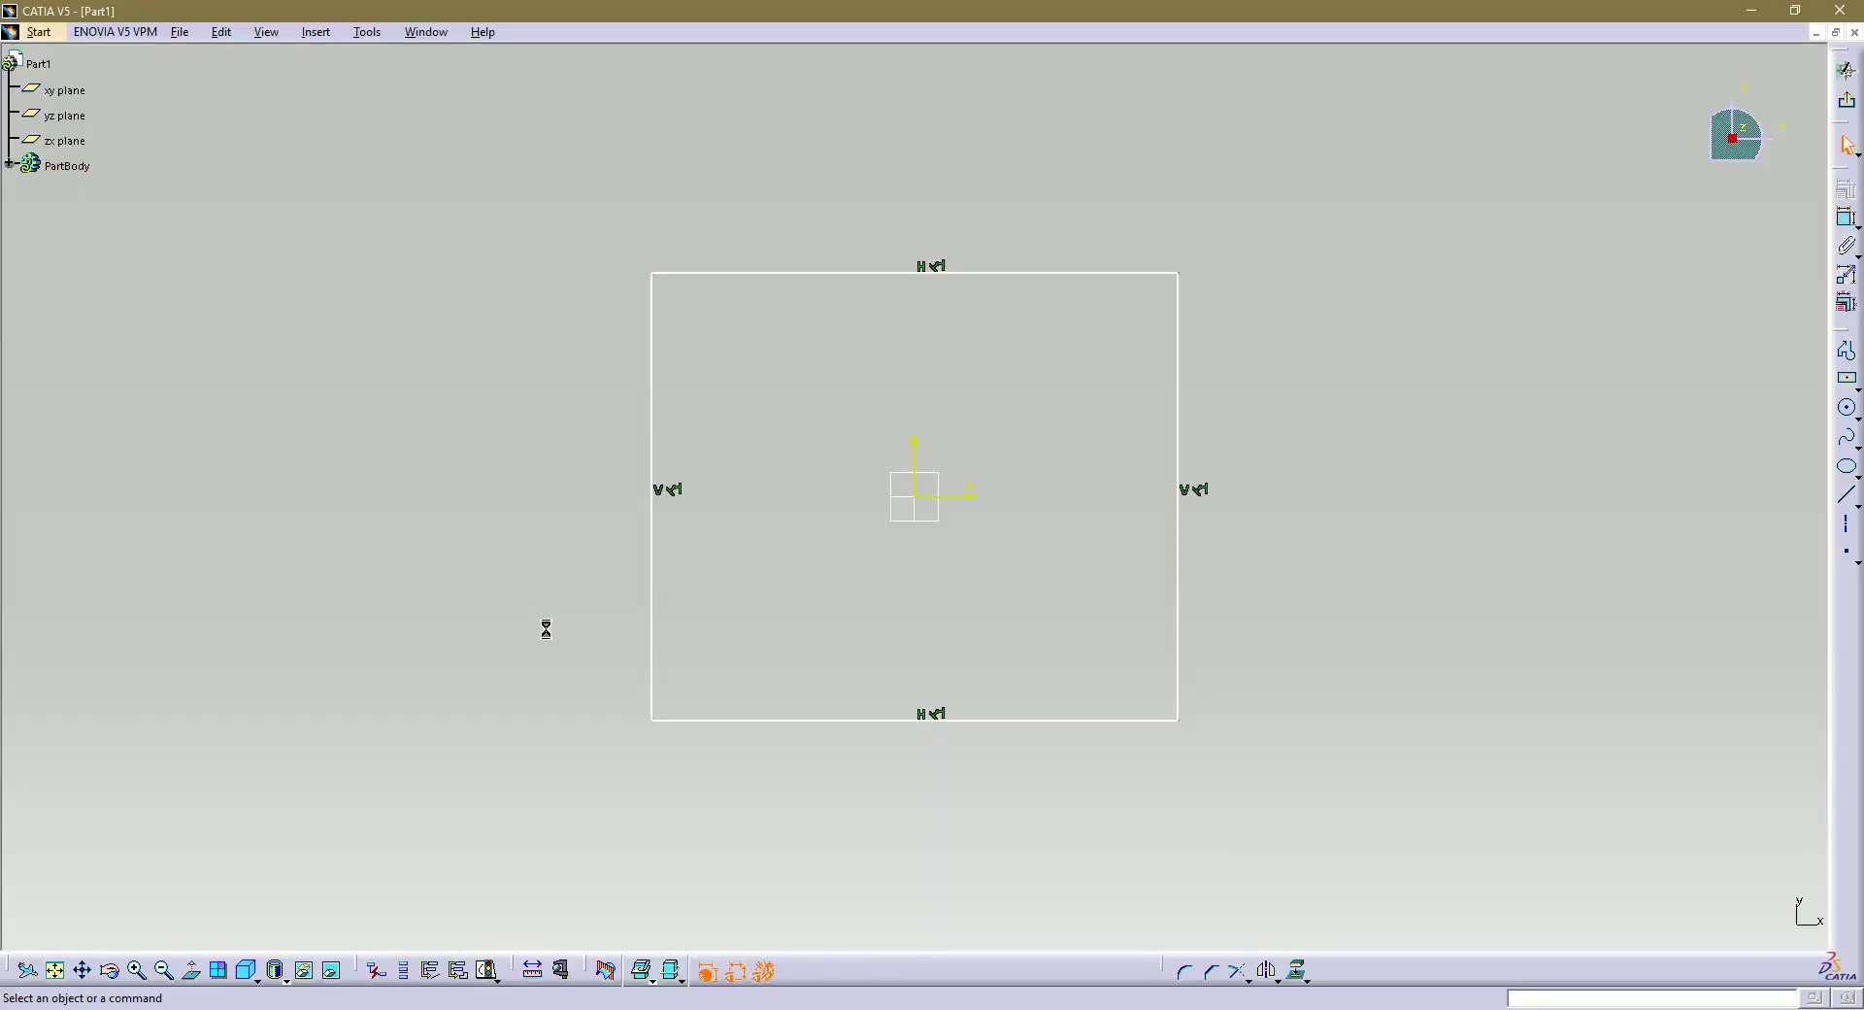
Dimension the rectangle's left side (4.6702 height) and its bottom side width.
{"action": "left_click", "coordinate": [1846, 224]}
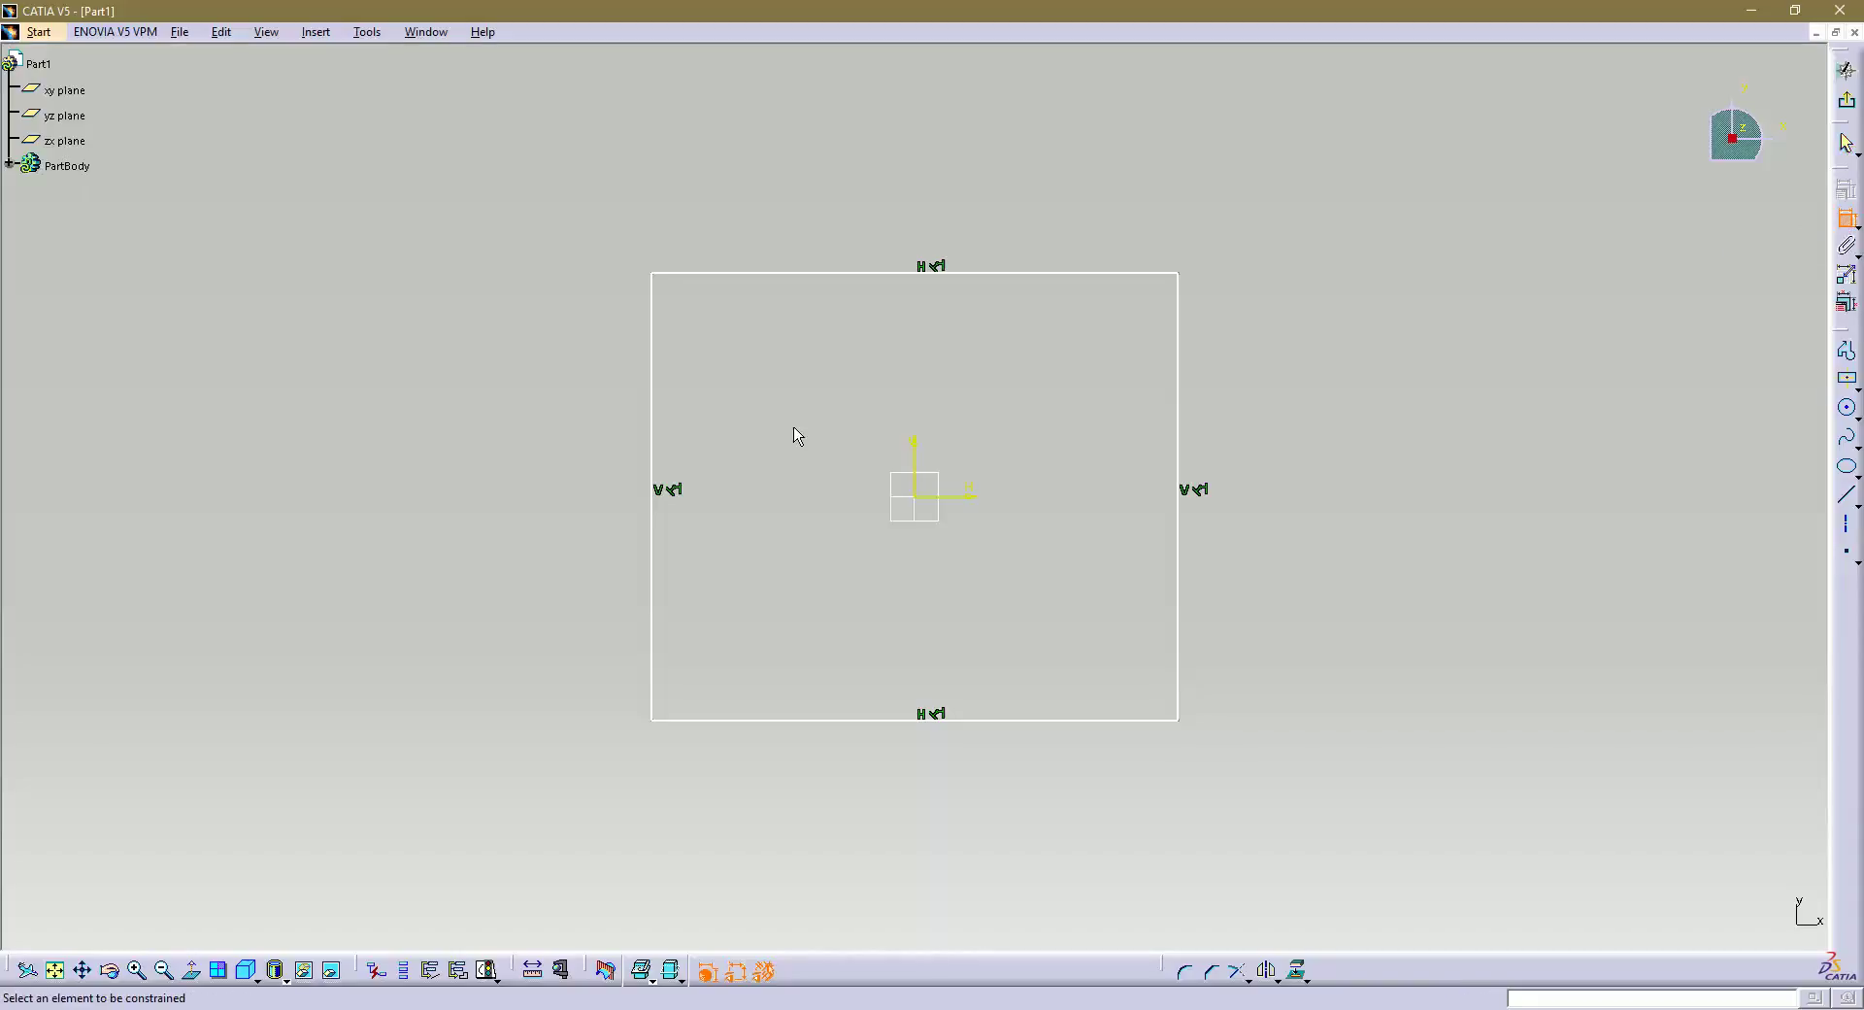
{"action": "left_click", "coordinate": [657, 441]}
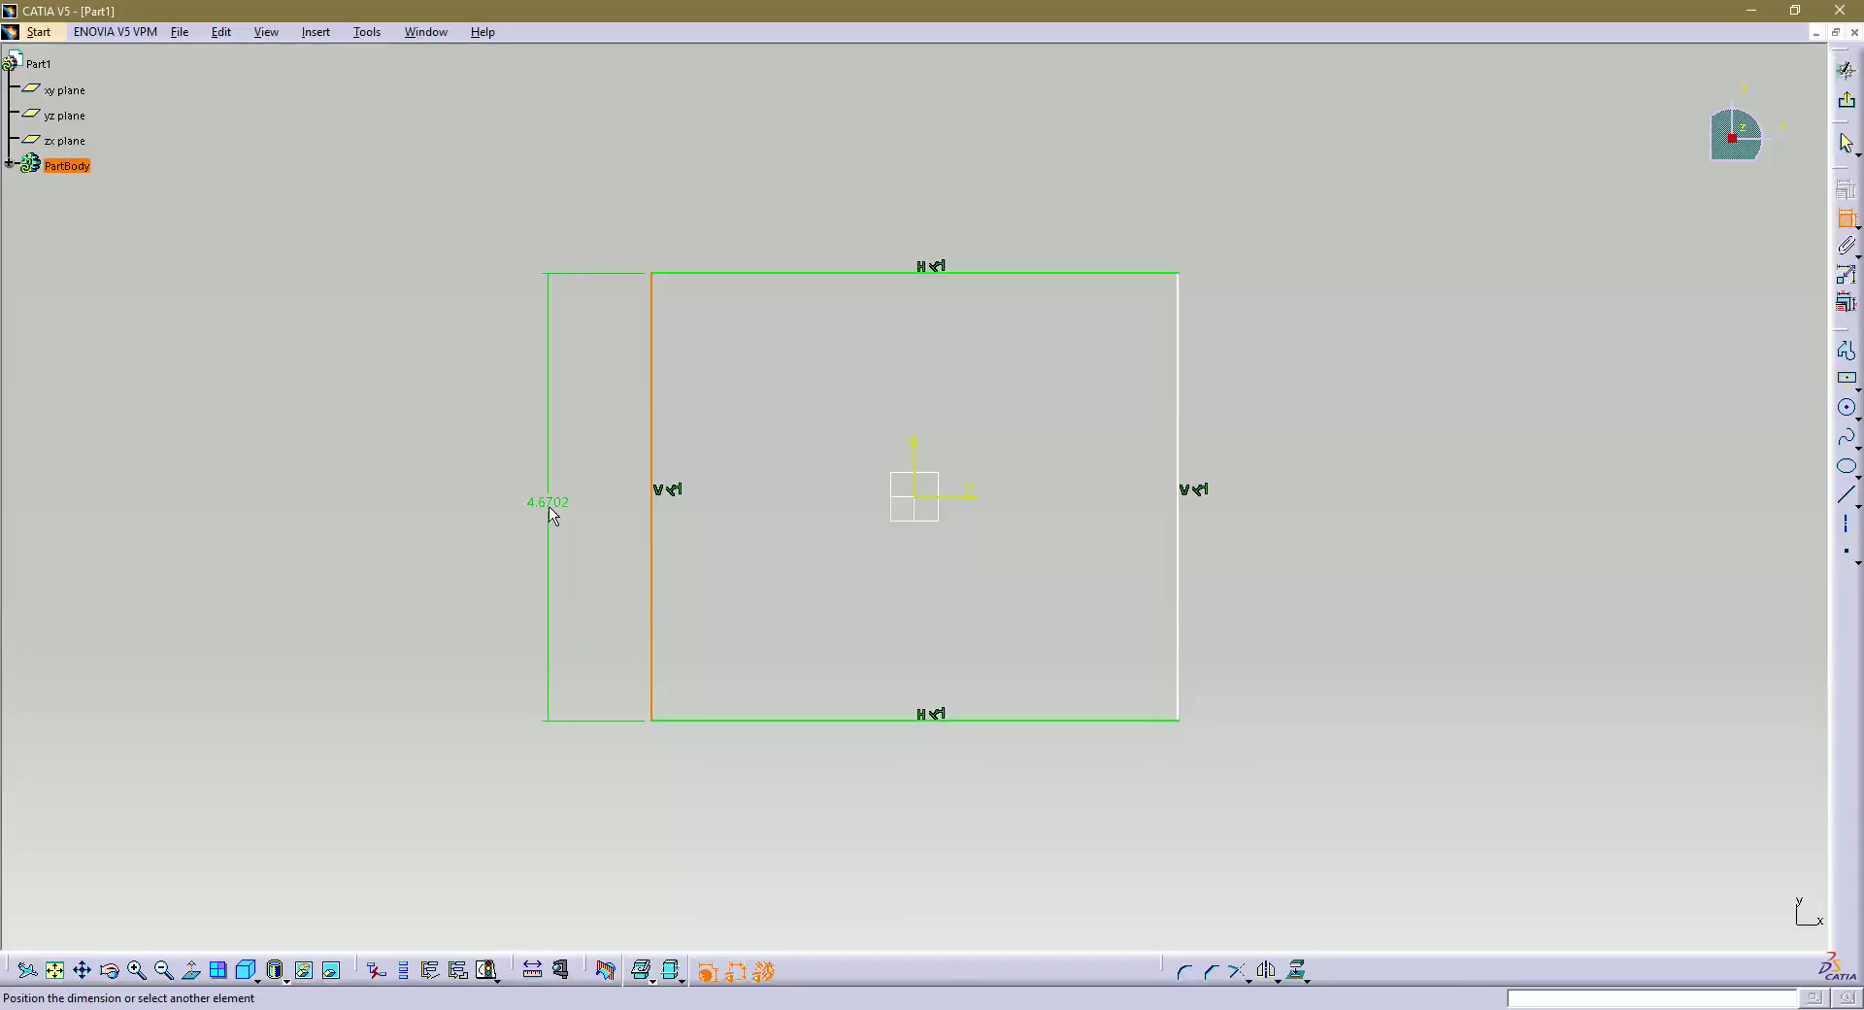
{"action": "left_click", "coordinate": [551, 514]}
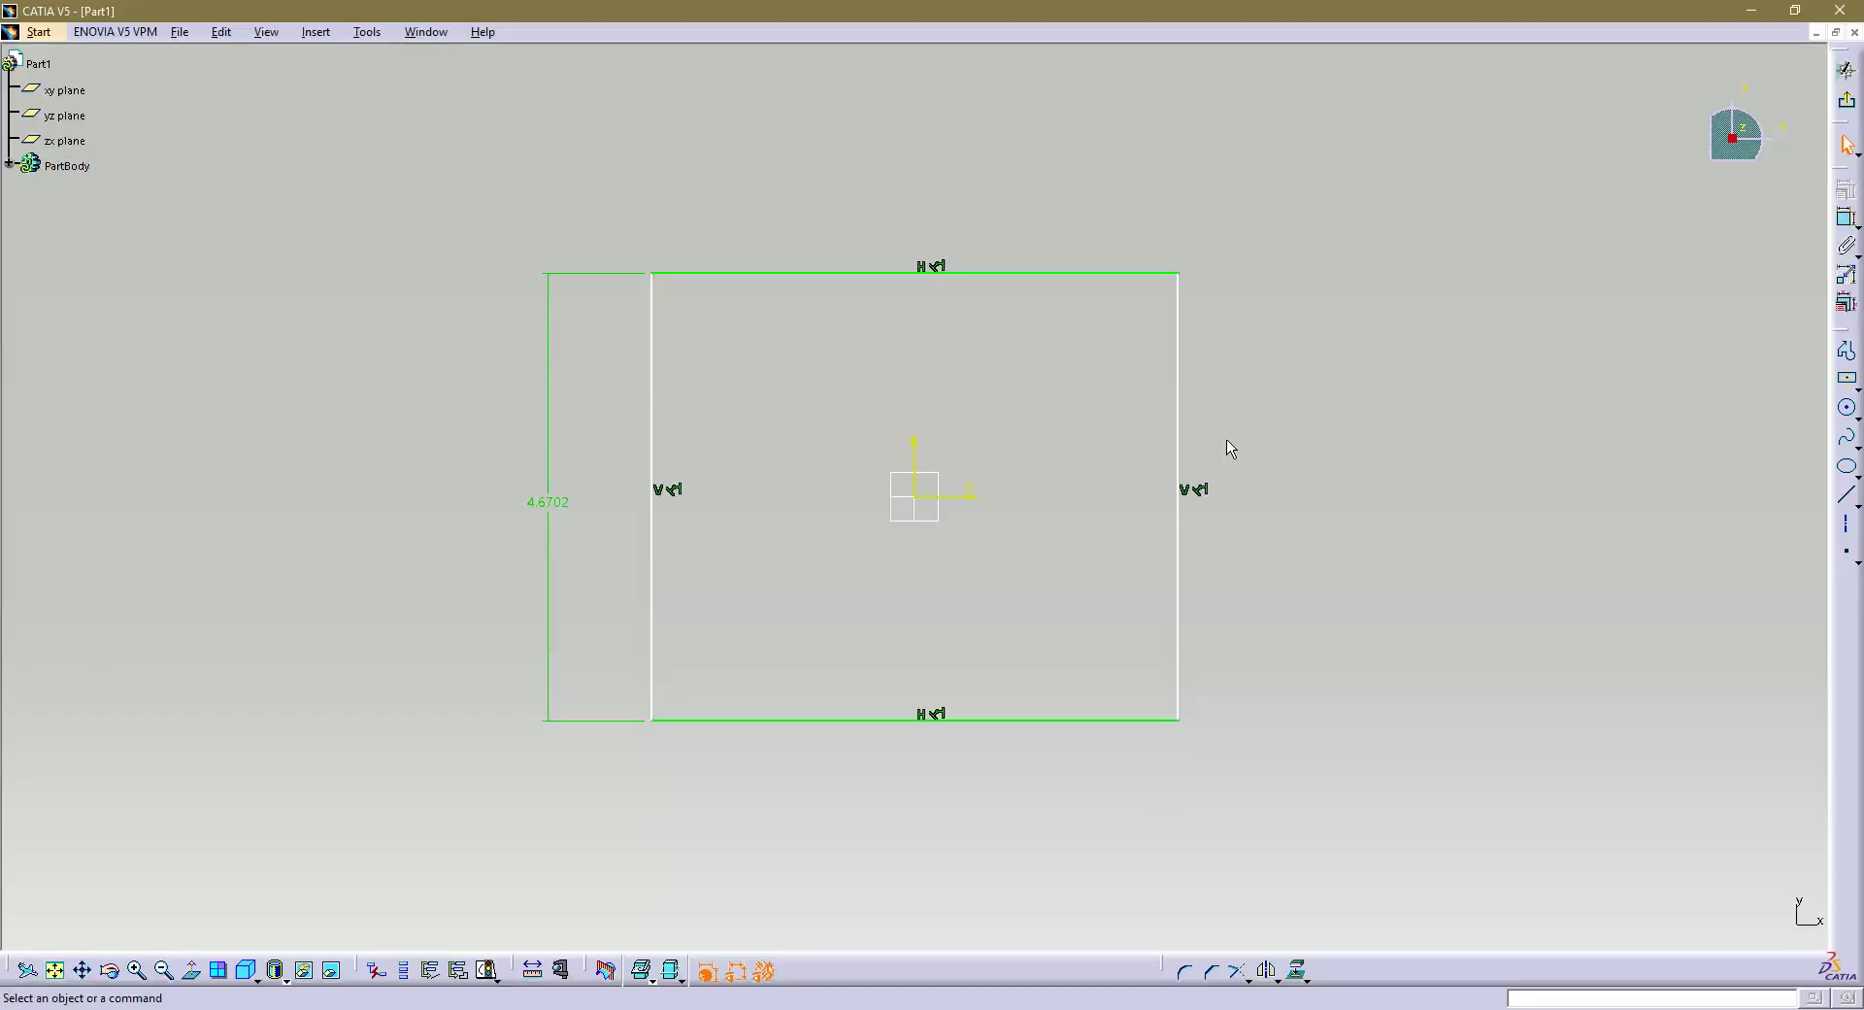
{"action": "left_click", "coordinate": [1843, 229]}
{"action": "left_click", "coordinate": [1081, 723]}
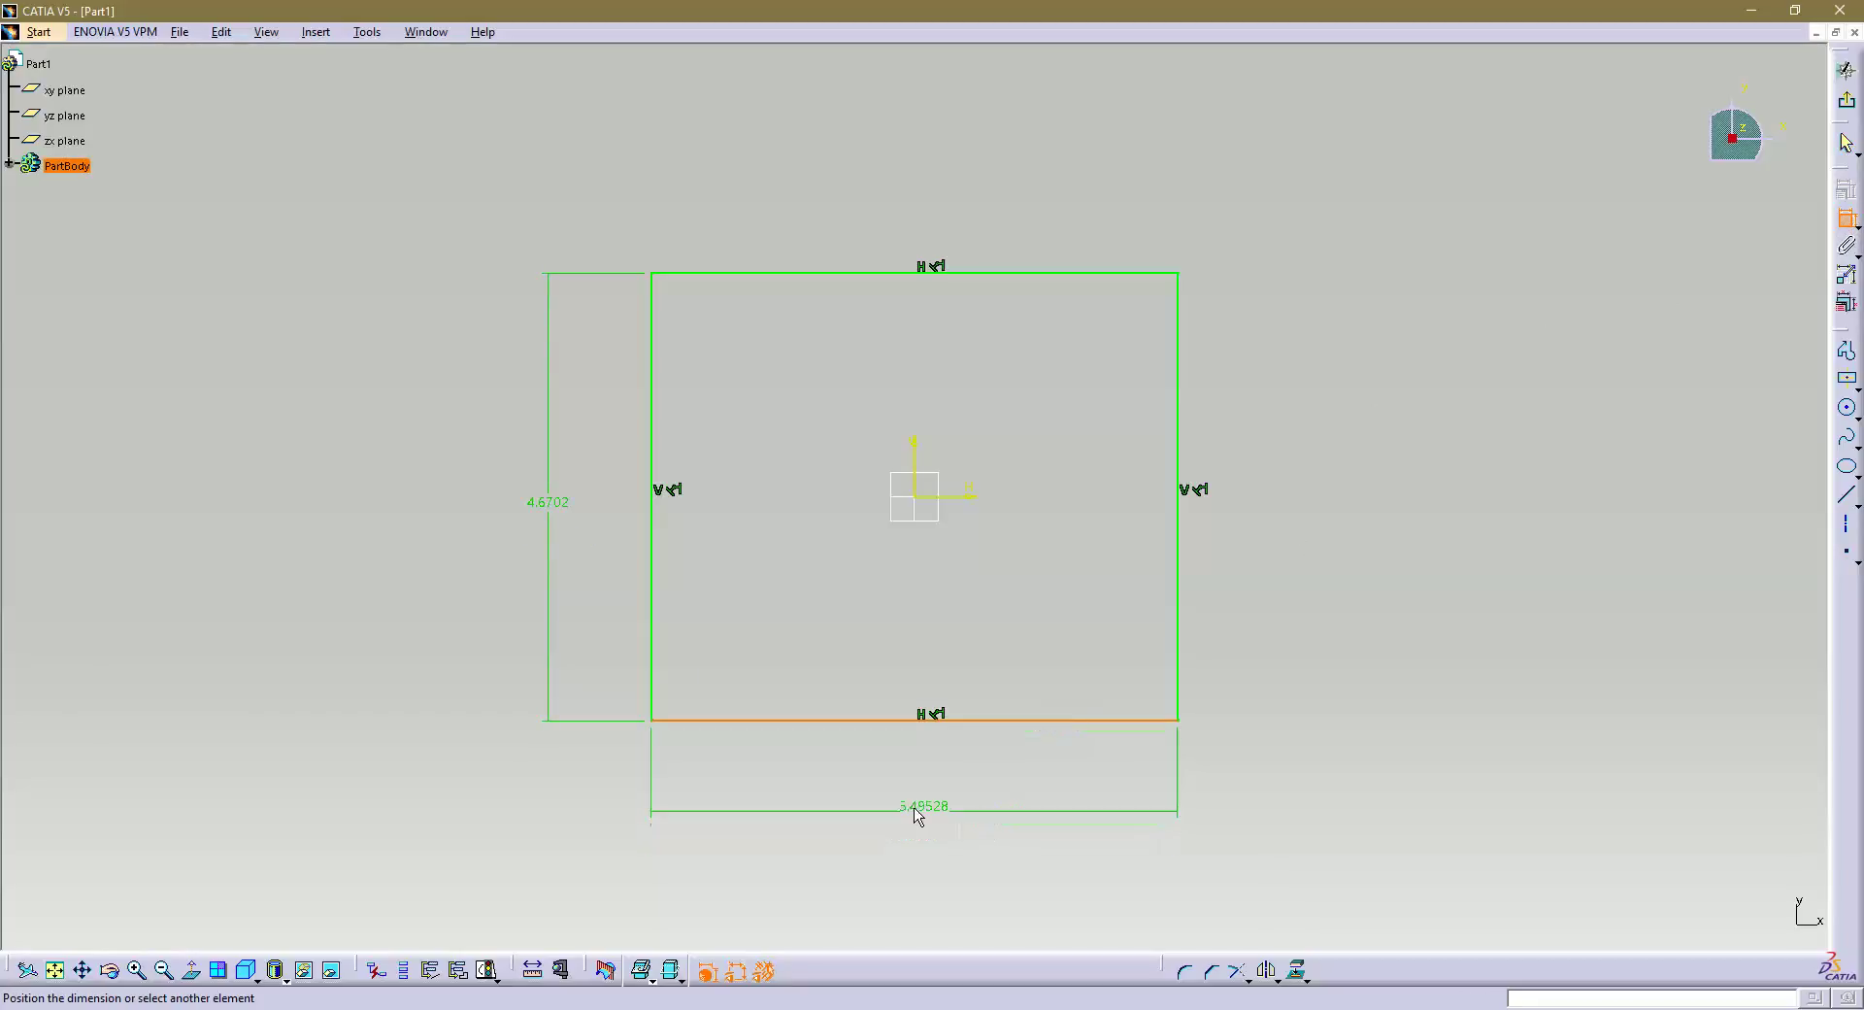
{"action": "left_click", "coordinate": [901, 813]}
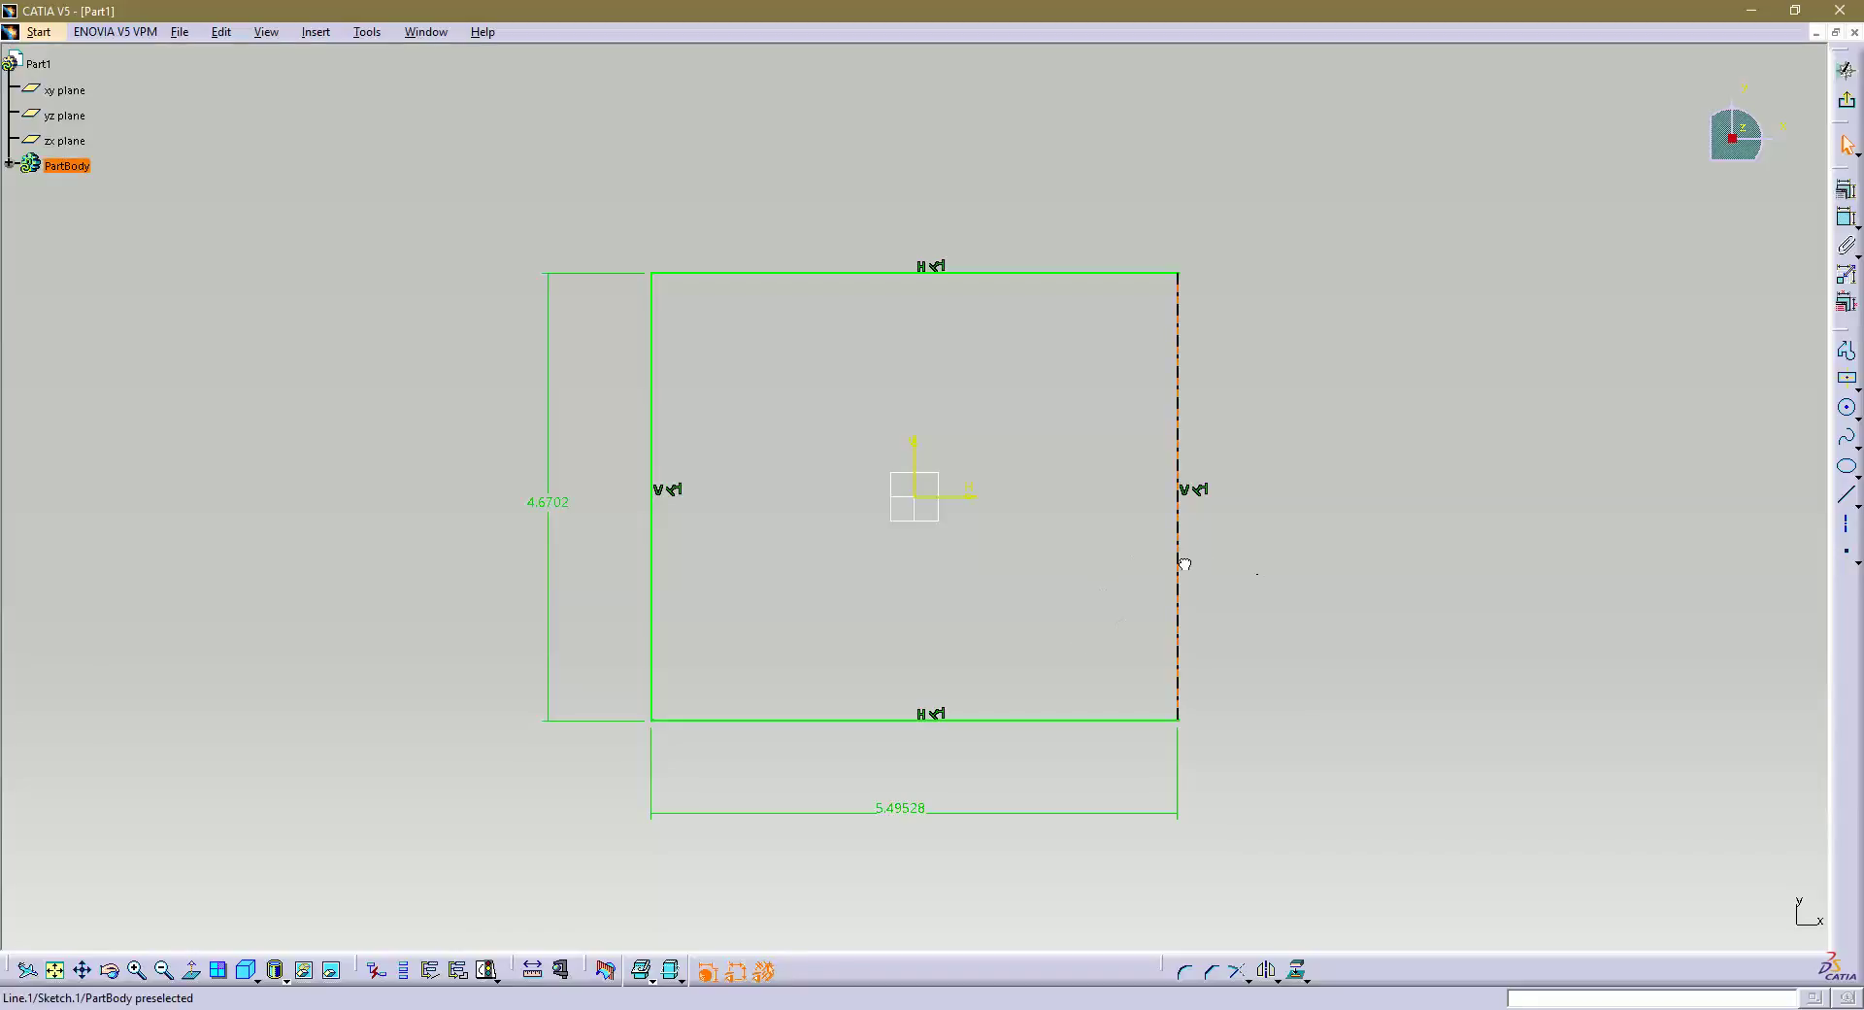
Delete the 5.49528 width dimension, reshape the rectangle, and re-dimension its width (about 5.19).
{"action": "left_click", "coordinate": [908, 813]}
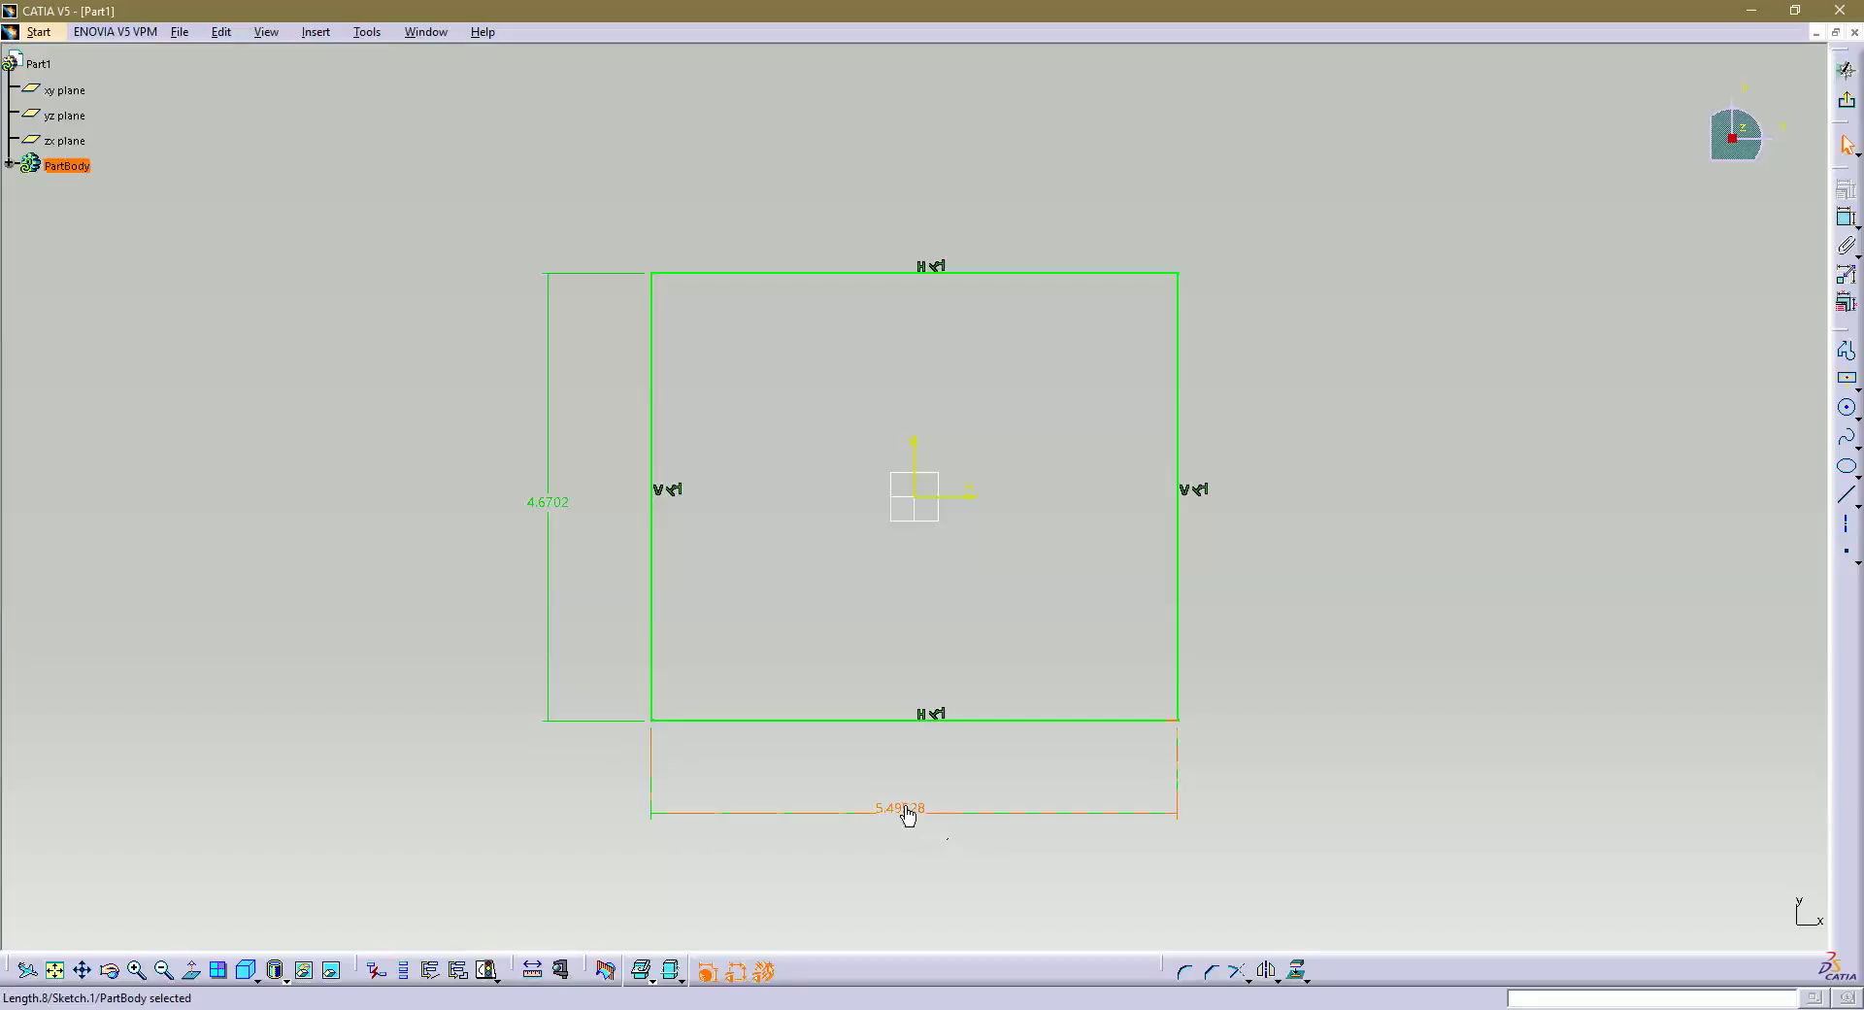
{"action": "key", "text": "Delete"}
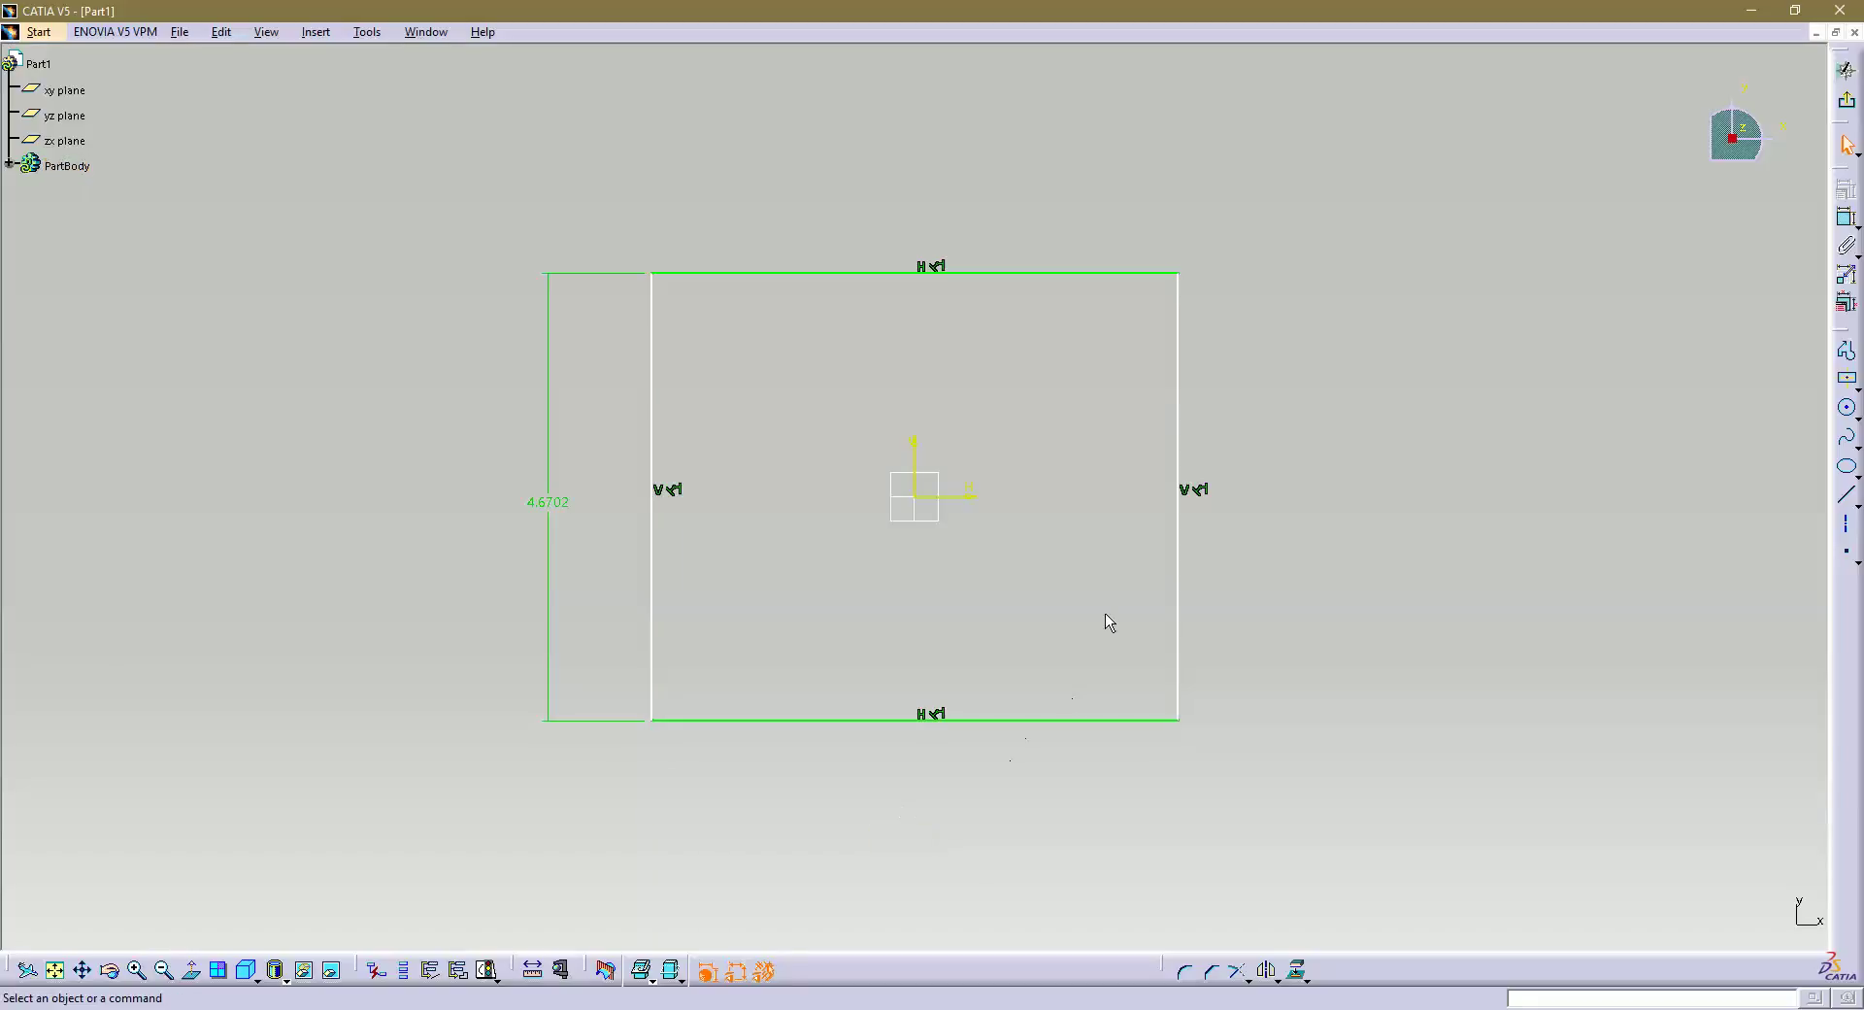
{"action": "left_click_drag", "start_coordinate": [1181, 619], "coordinate": [1114, 583]}
{"action": "left_click_drag", "start_coordinate": [1008, 722], "coordinate": [1050, 721]}
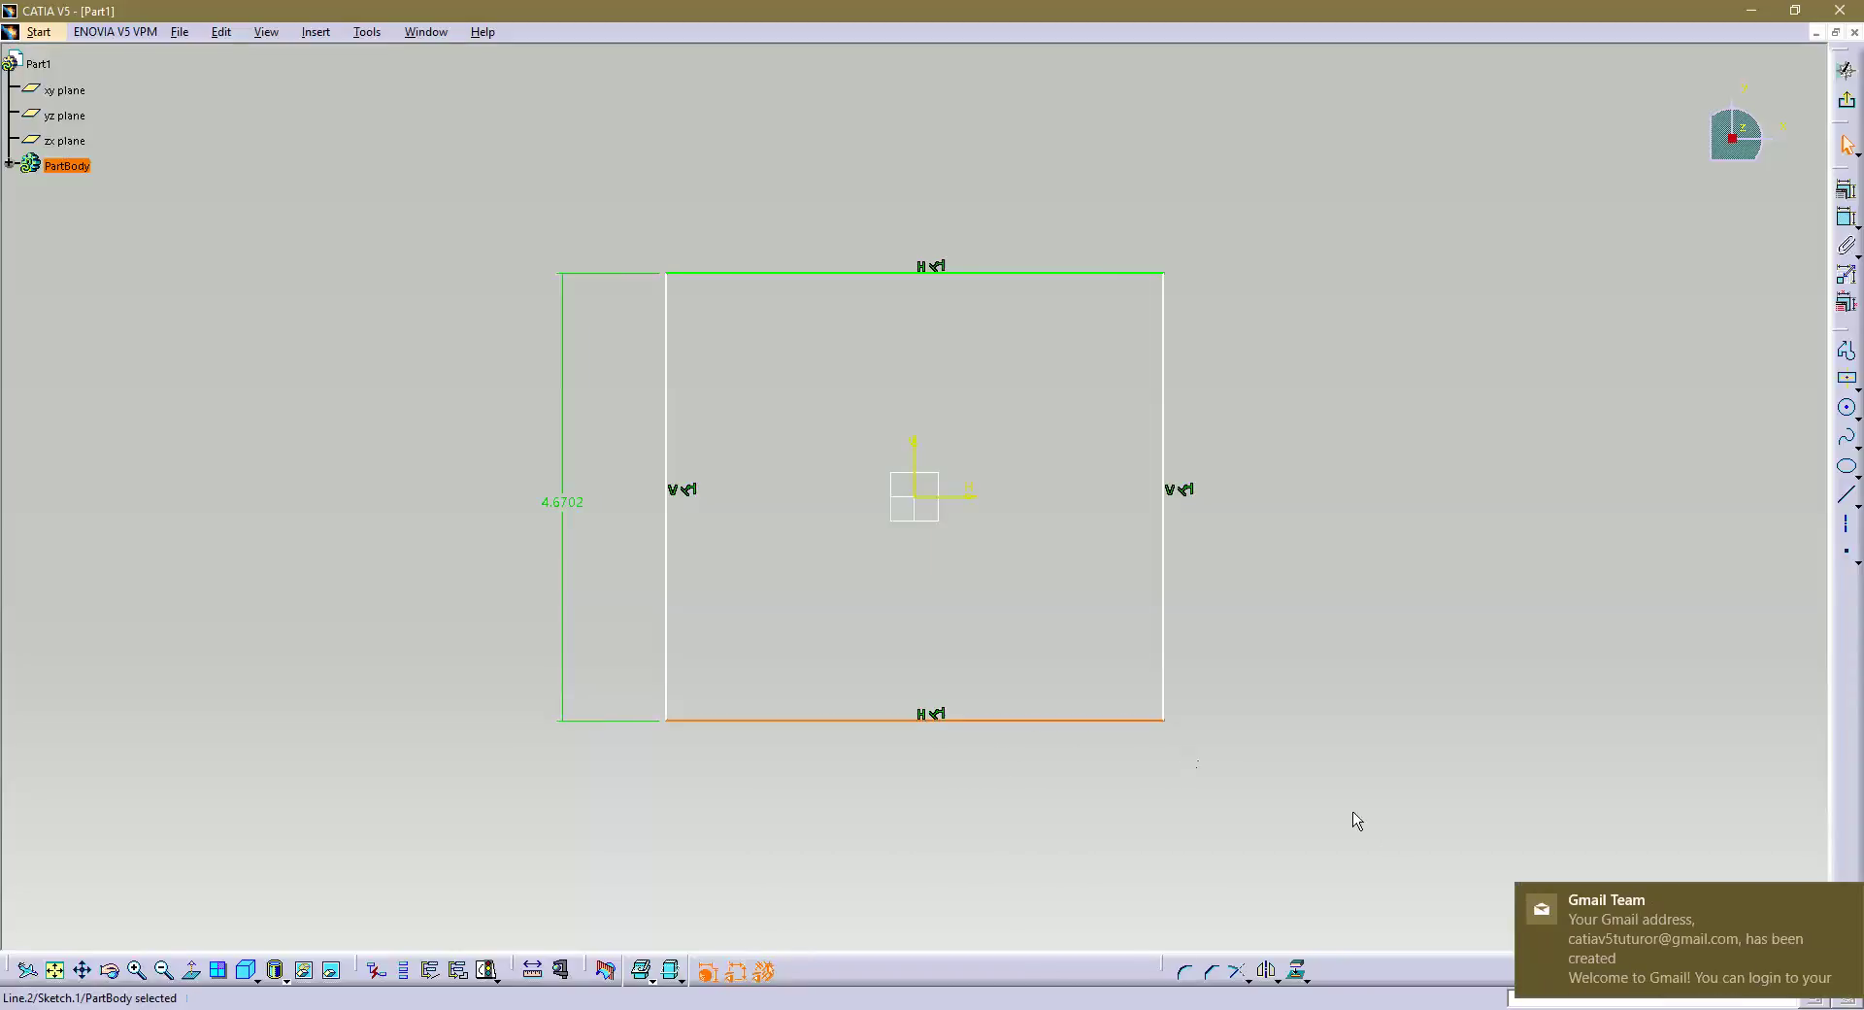
{"action": "left_click", "coordinate": [1850, 905]}
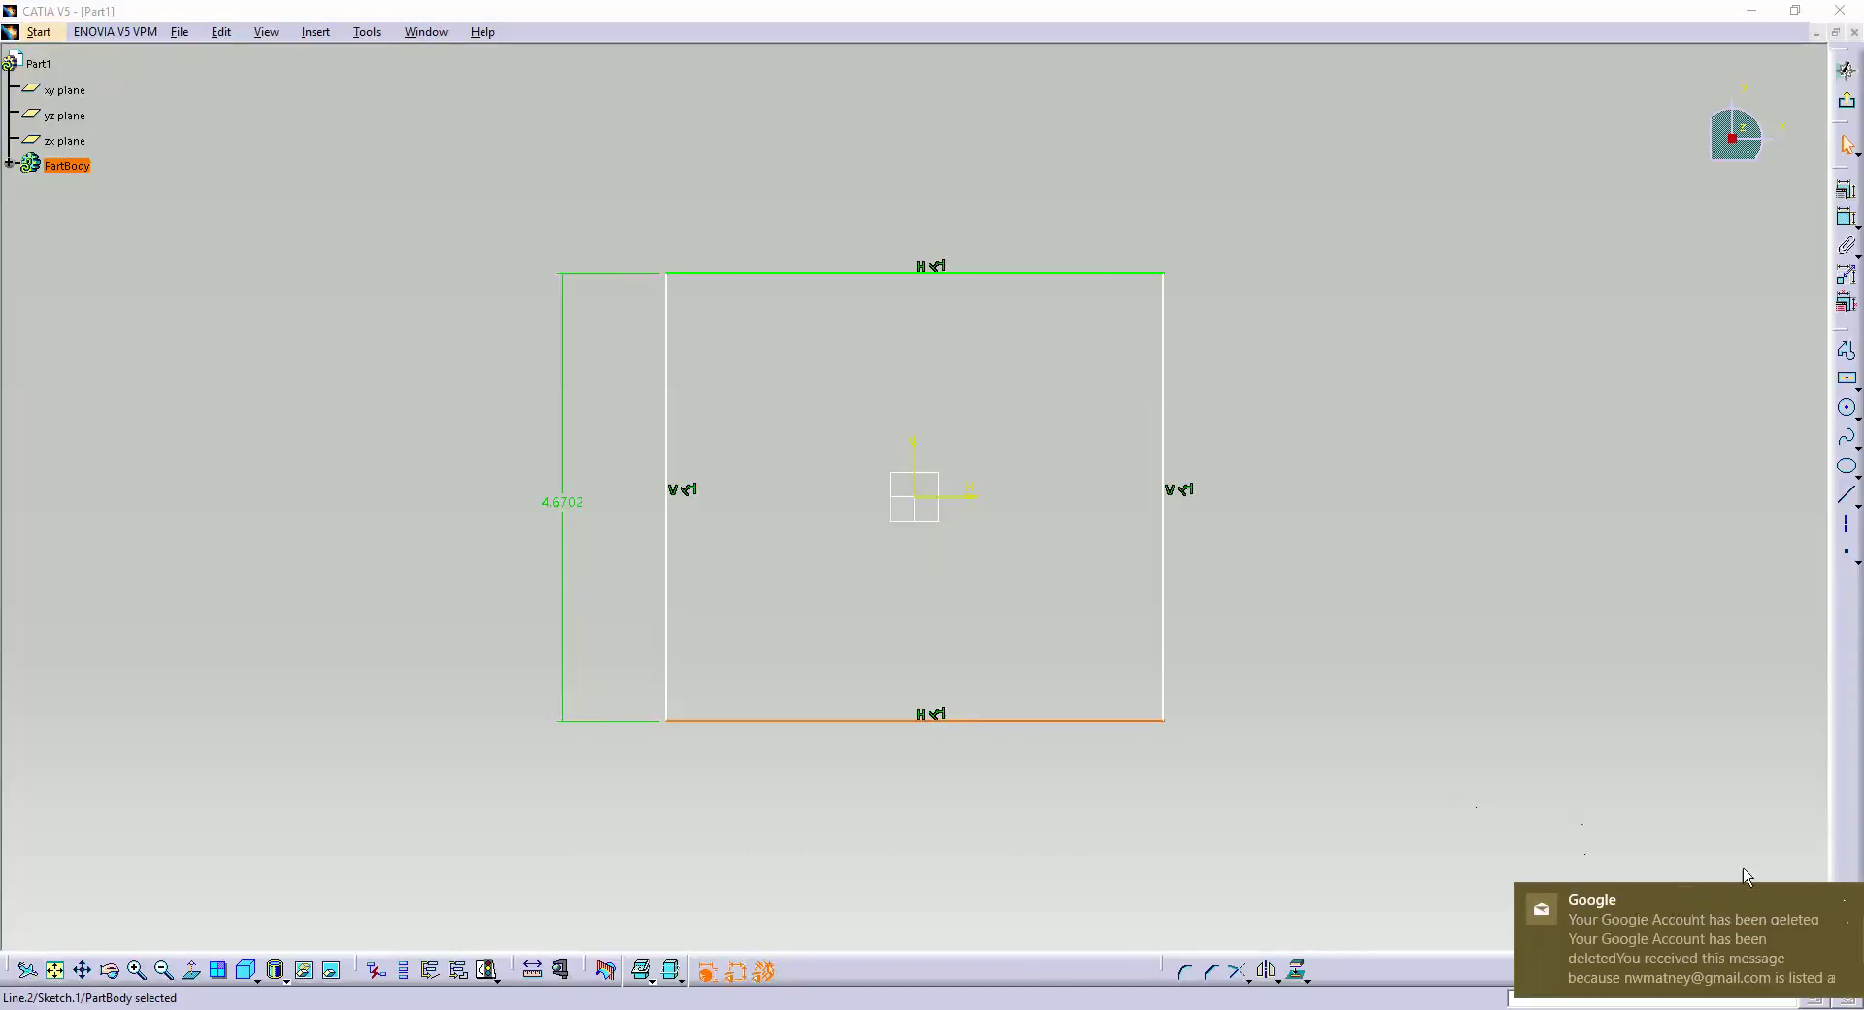
{"action": "left_click", "coordinate": [1843, 905]}
{"action": "left_click", "coordinate": [1393, 682]}
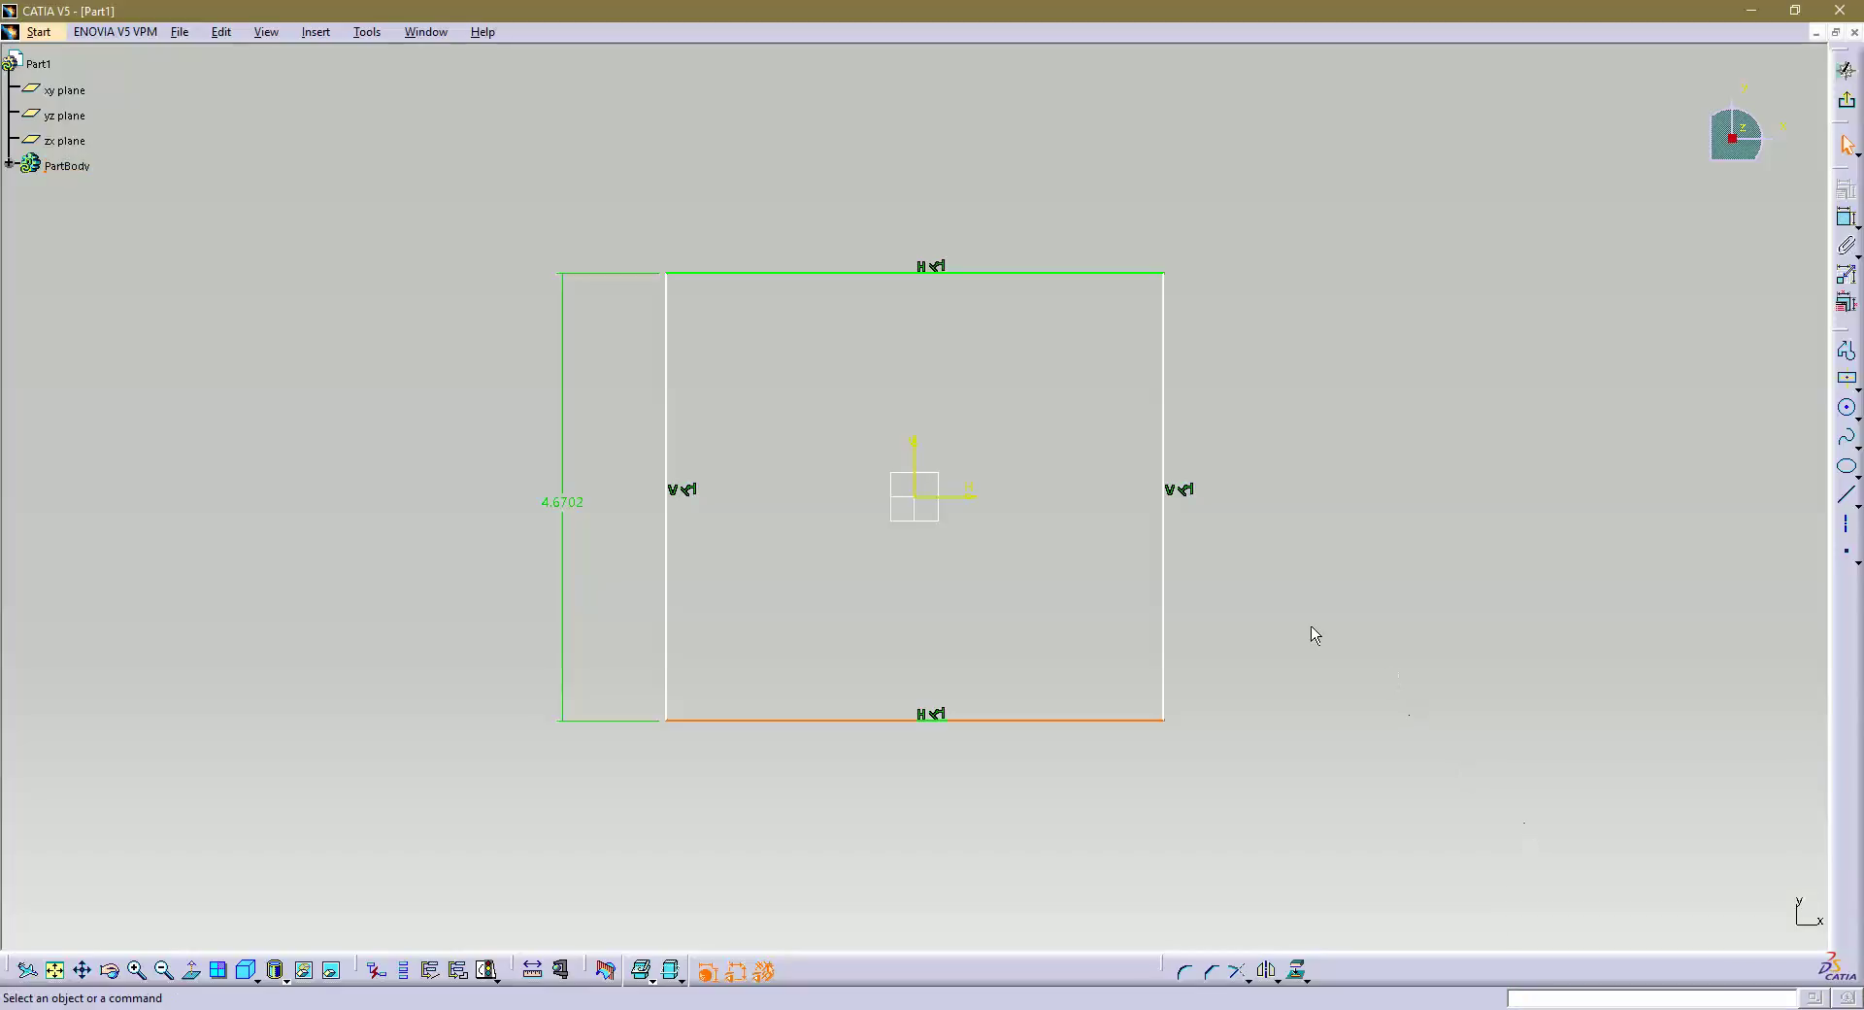
{"action": "left_click", "coordinate": [678, 579]}
{"action": "left_click", "coordinate": [1166, 588]}
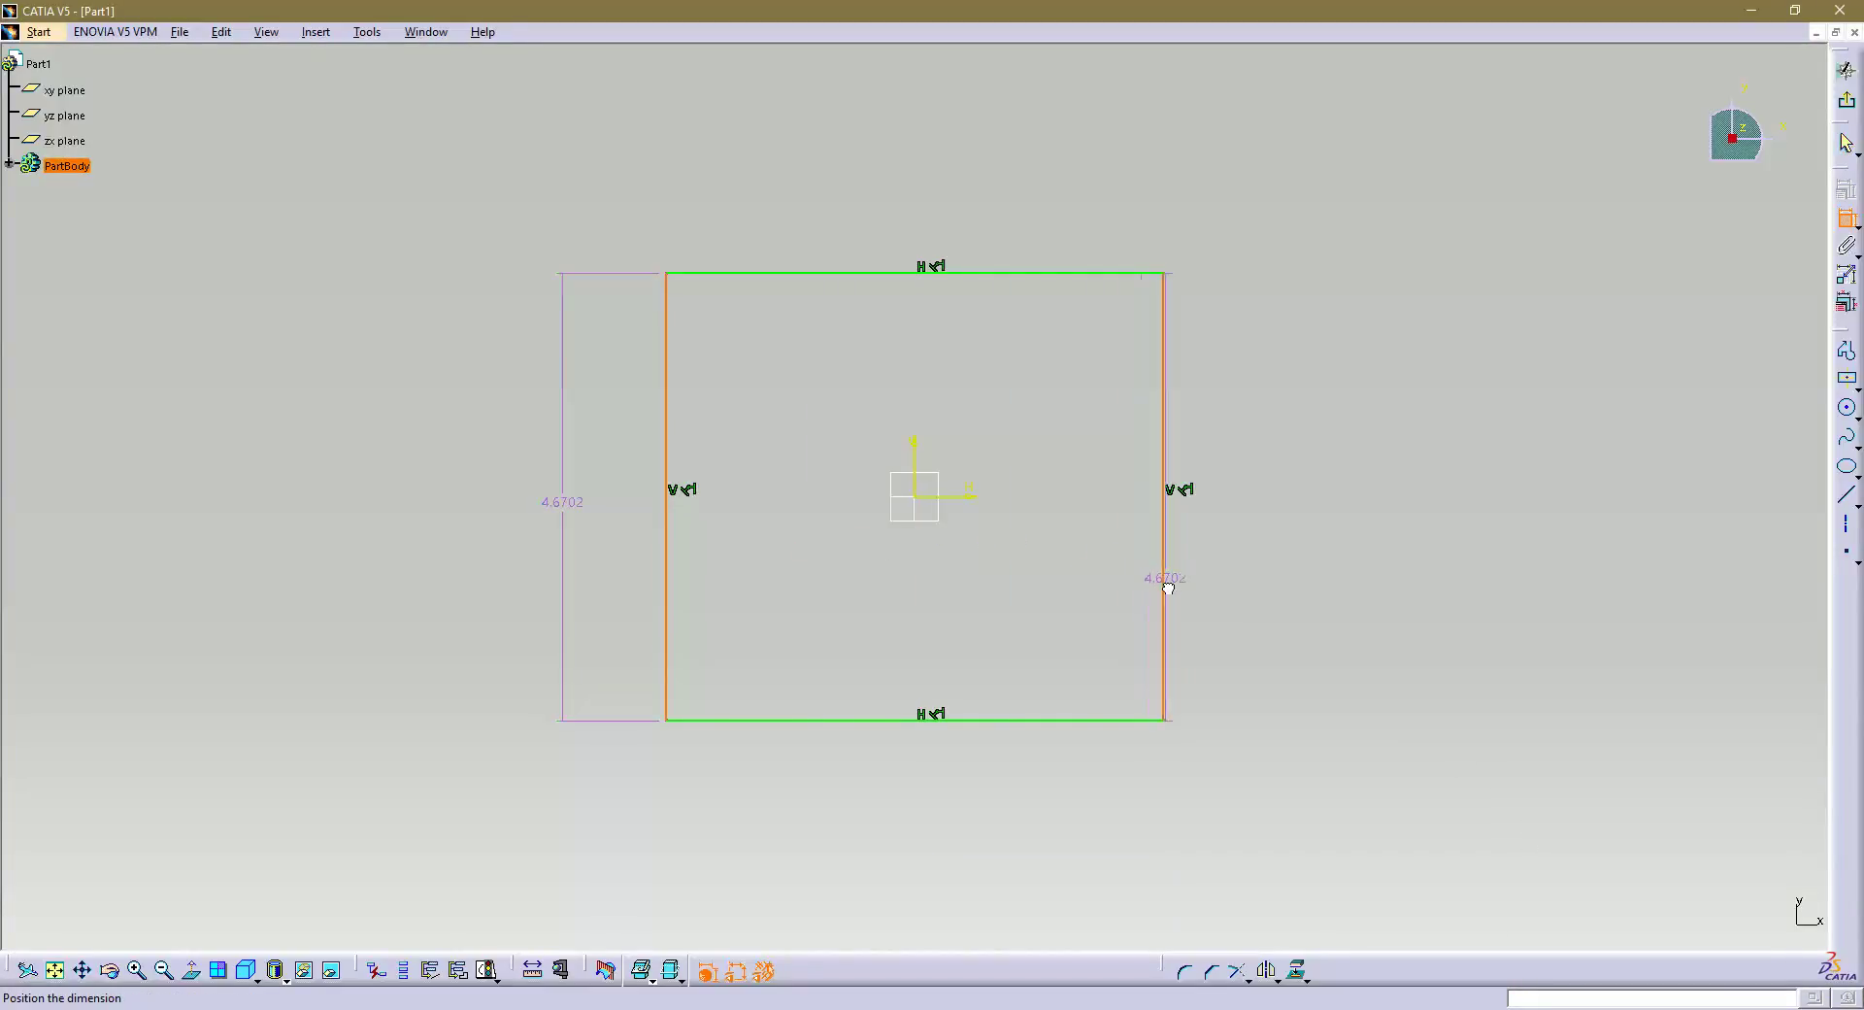
{"action": "left_click", "coordinate": [934, 784]}
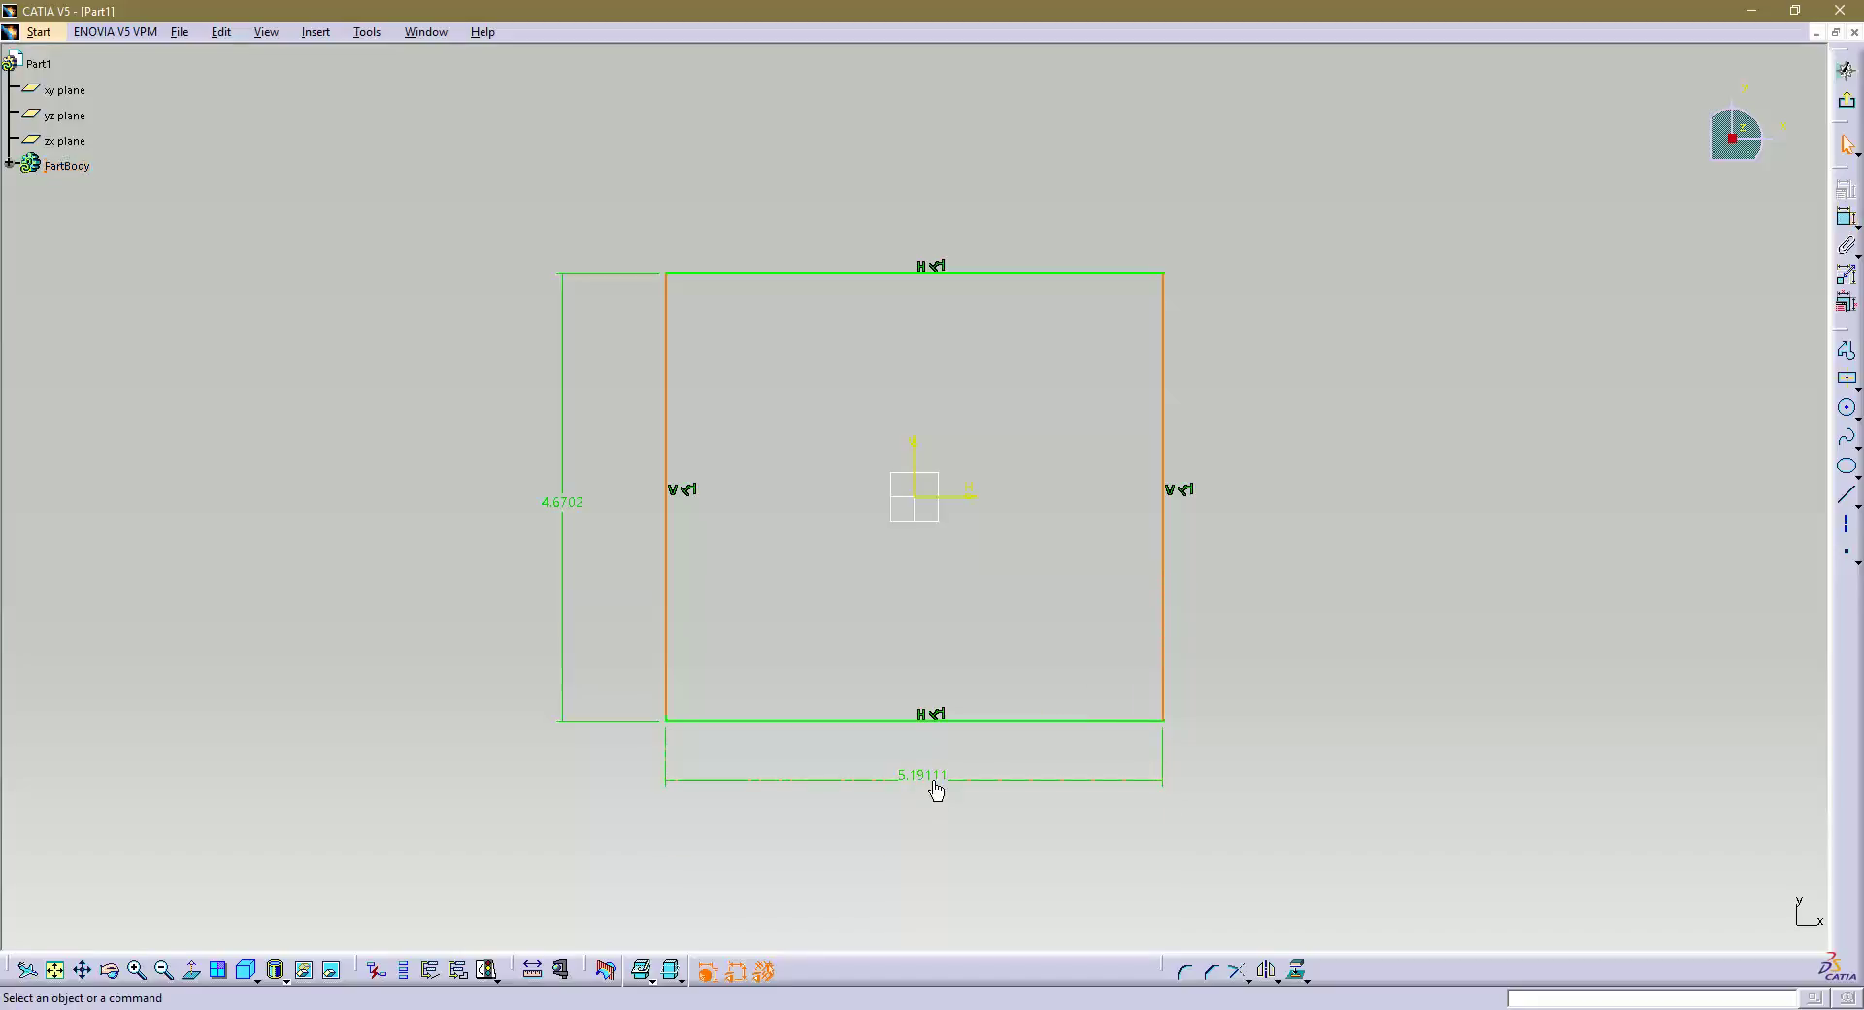
Change the 5.19111 width and 4.6702 height dimensions to 5 each, then recheck the height.
{"action": "double_click", "coordinate": [934, 784]}
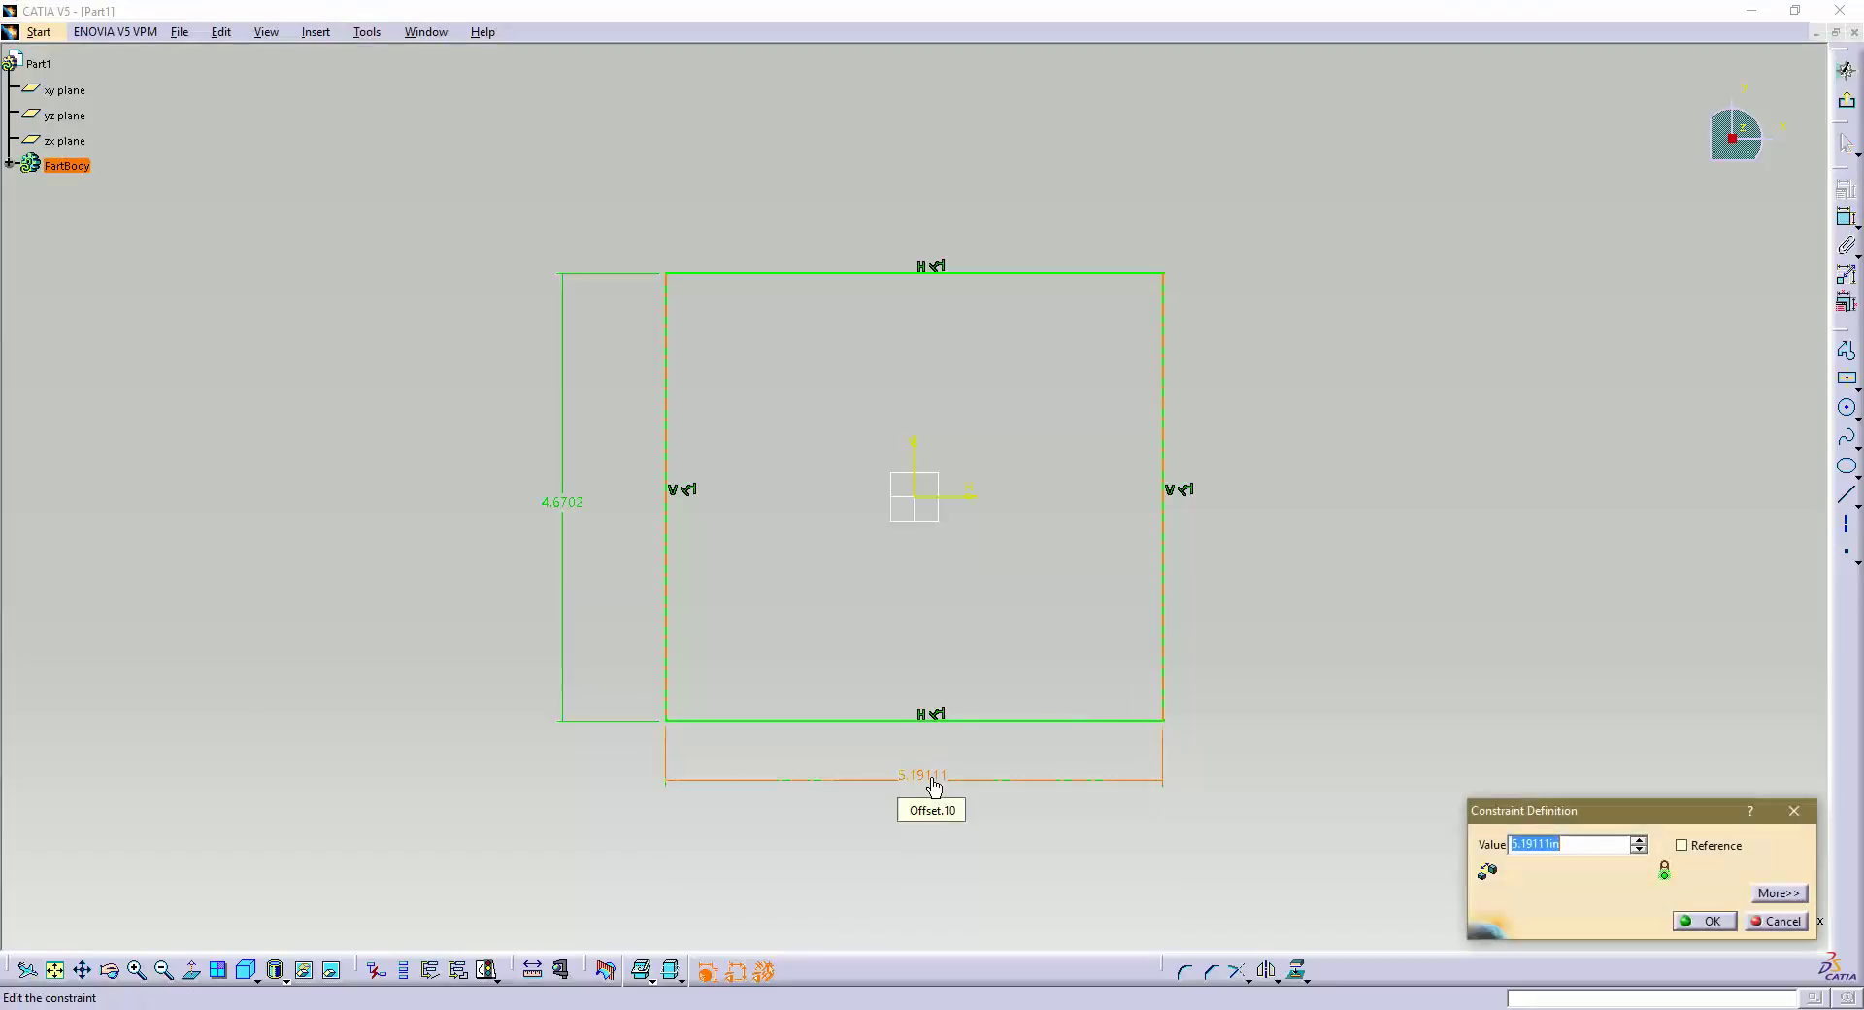
{"action": "type", "text": "5"}
{"action": "key", "text": "Return"}
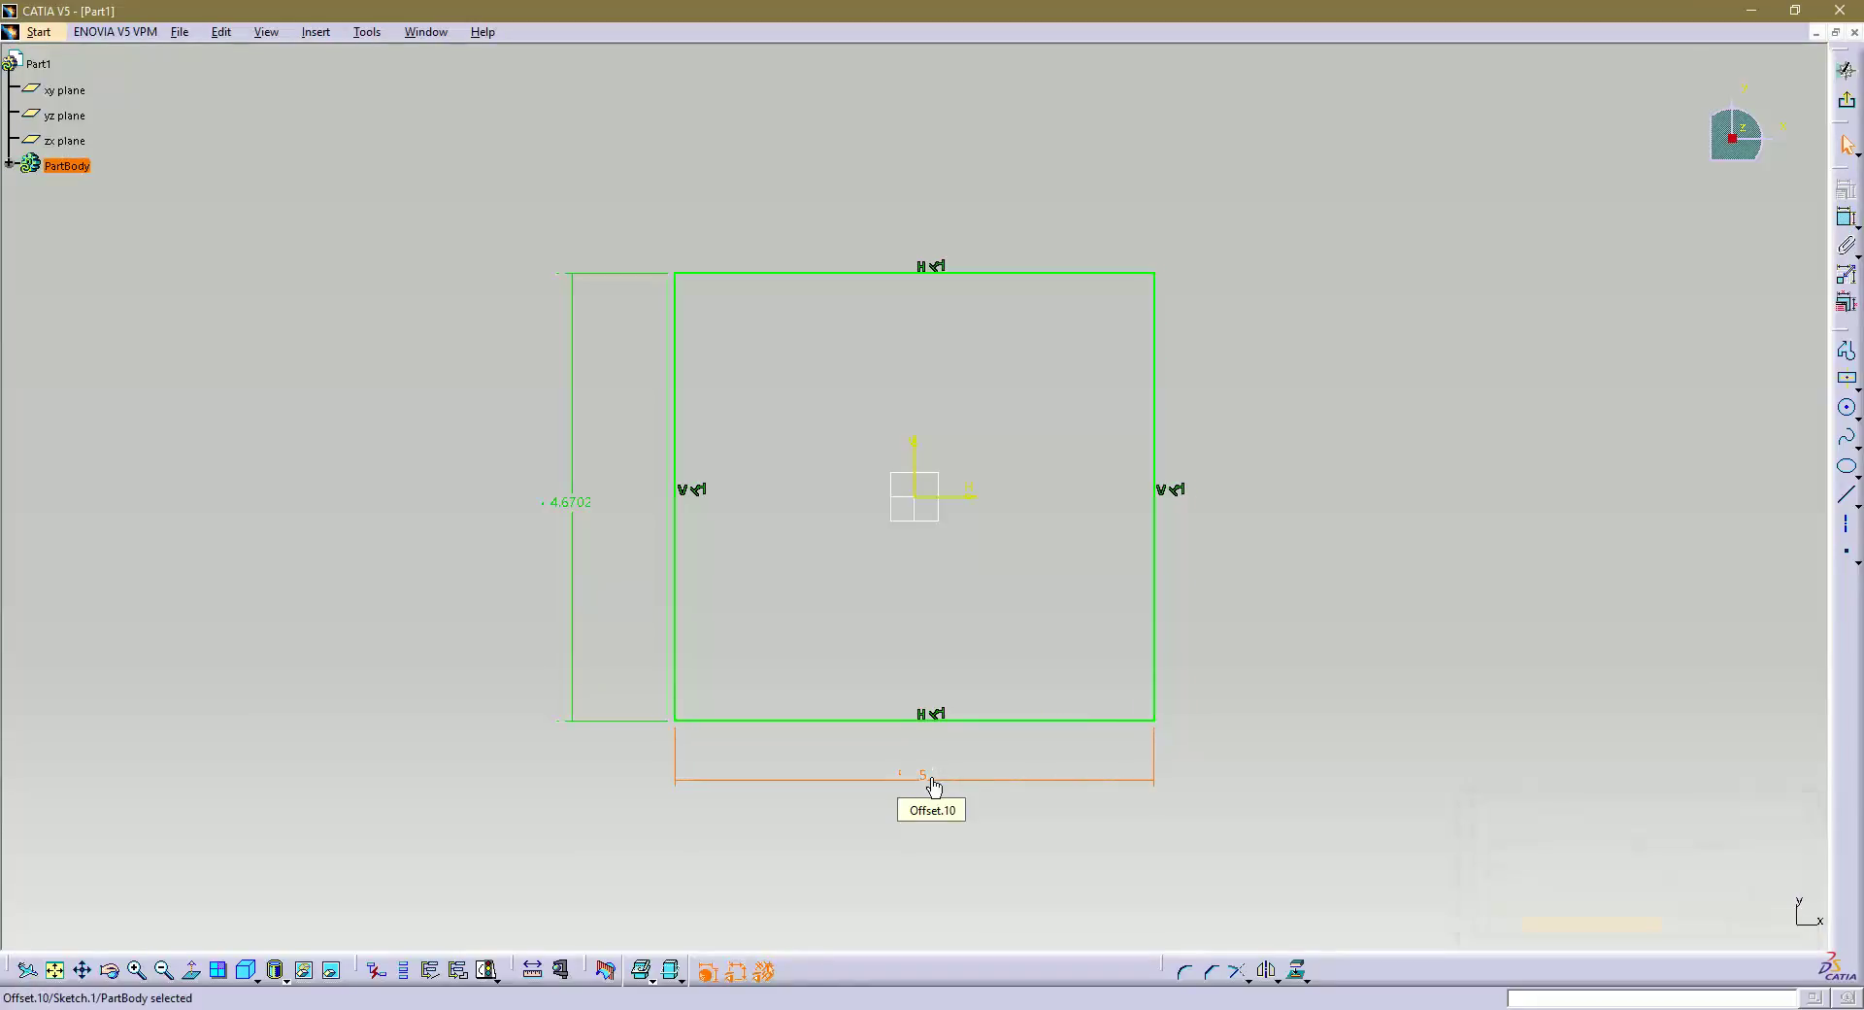
{"action": "double_click", "coordinate": [586, 514]}
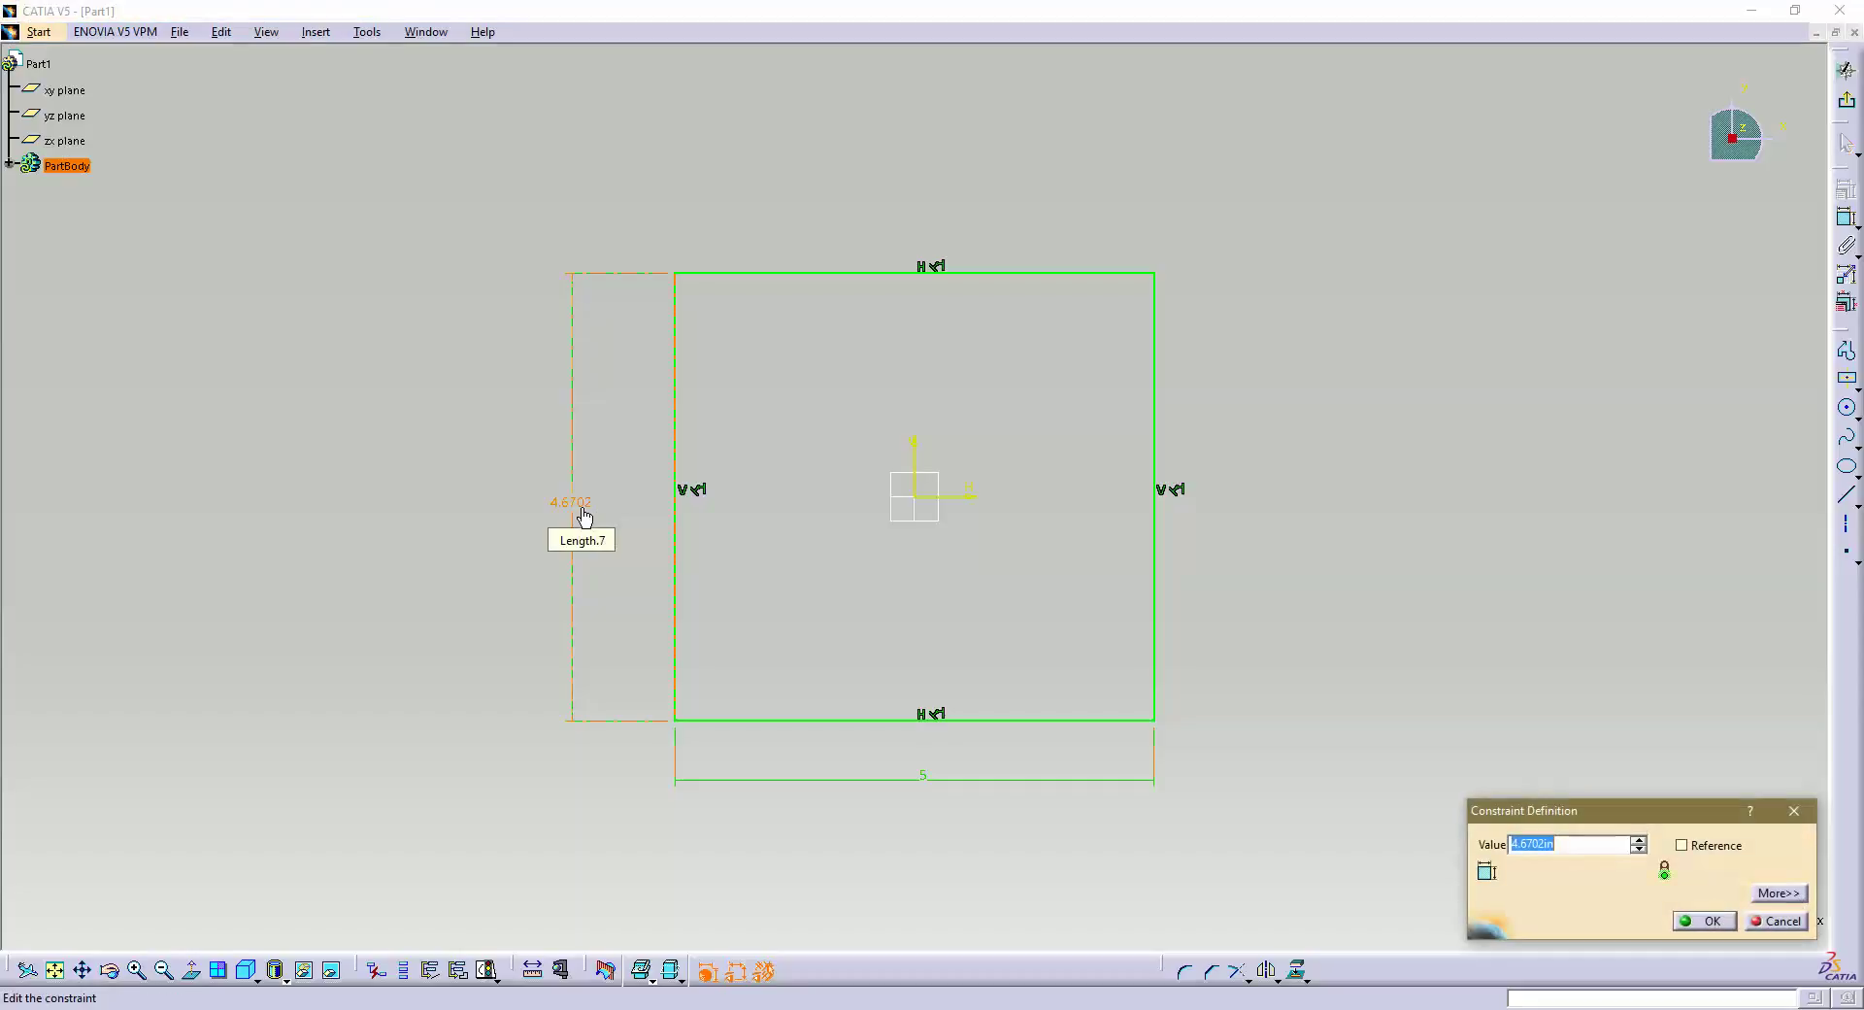
{"action": "type", "text": "5"}
{"action": "key", "text": "Return"}
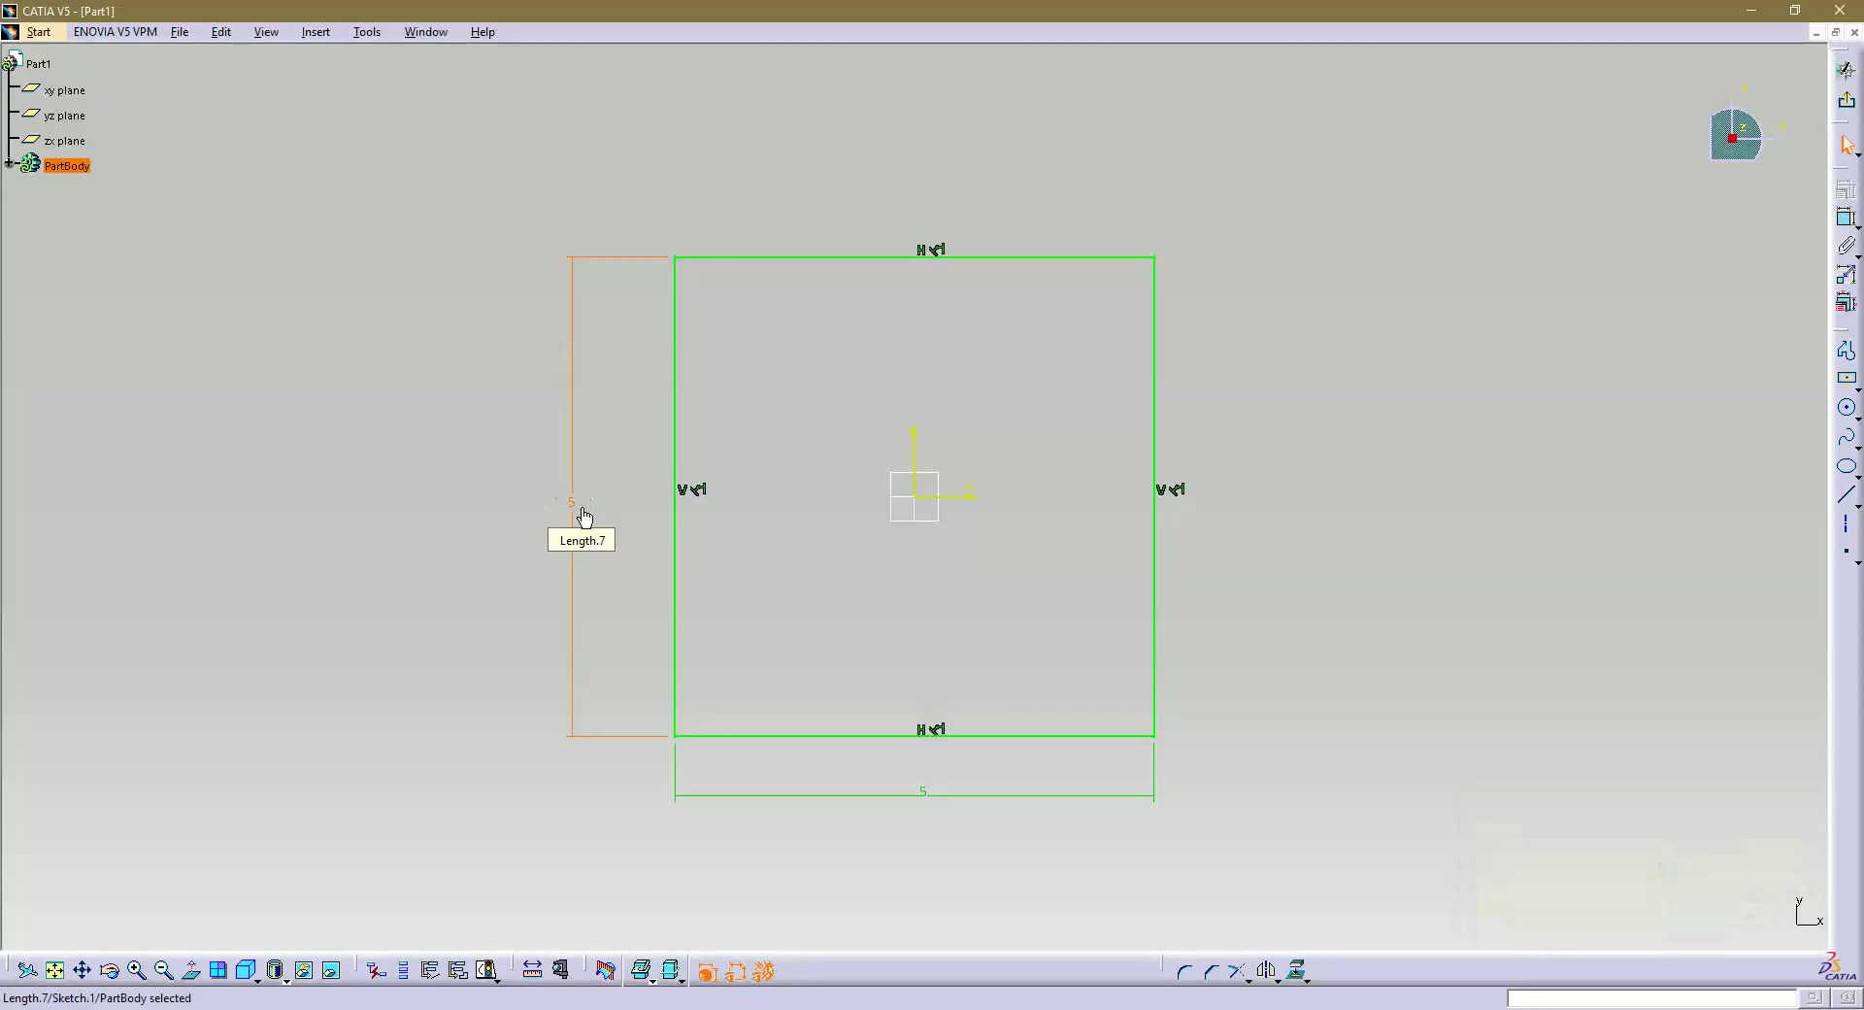
{"action": "double_click", "coordinate": [584, 515]}
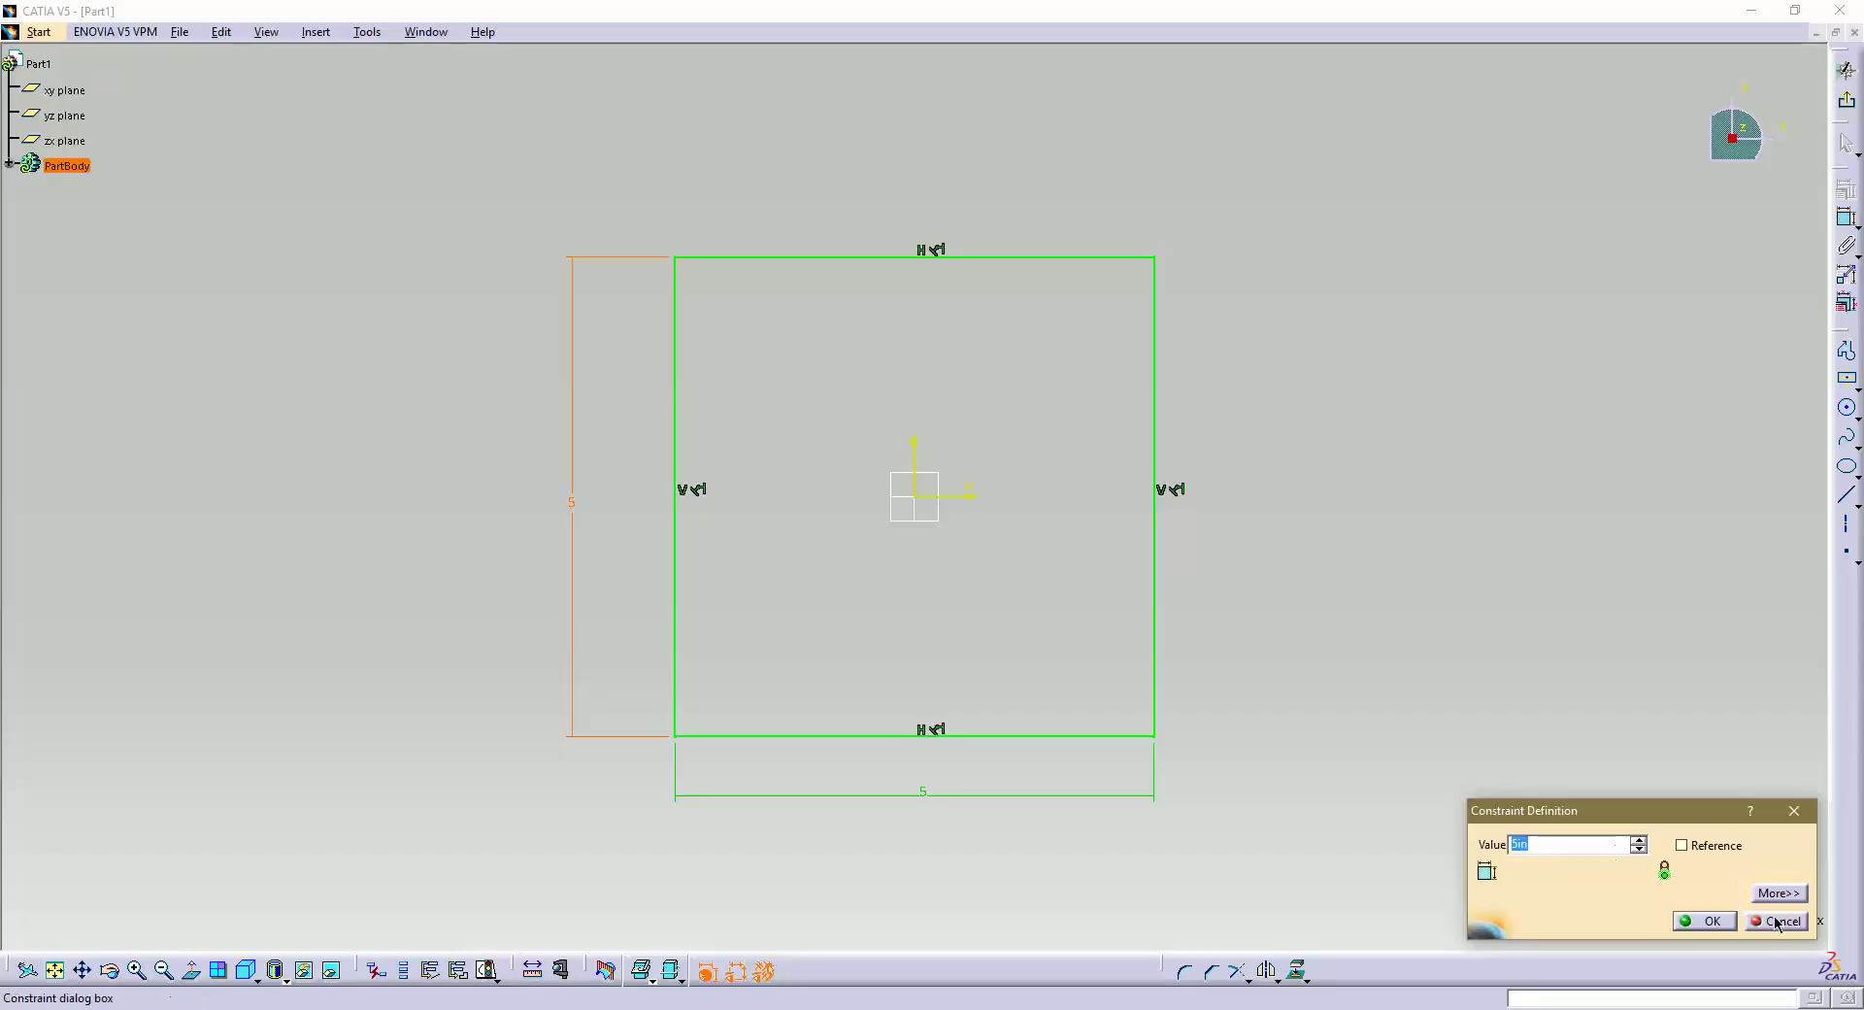
{"action": "left_click", "coordinate": [1722, 928]}
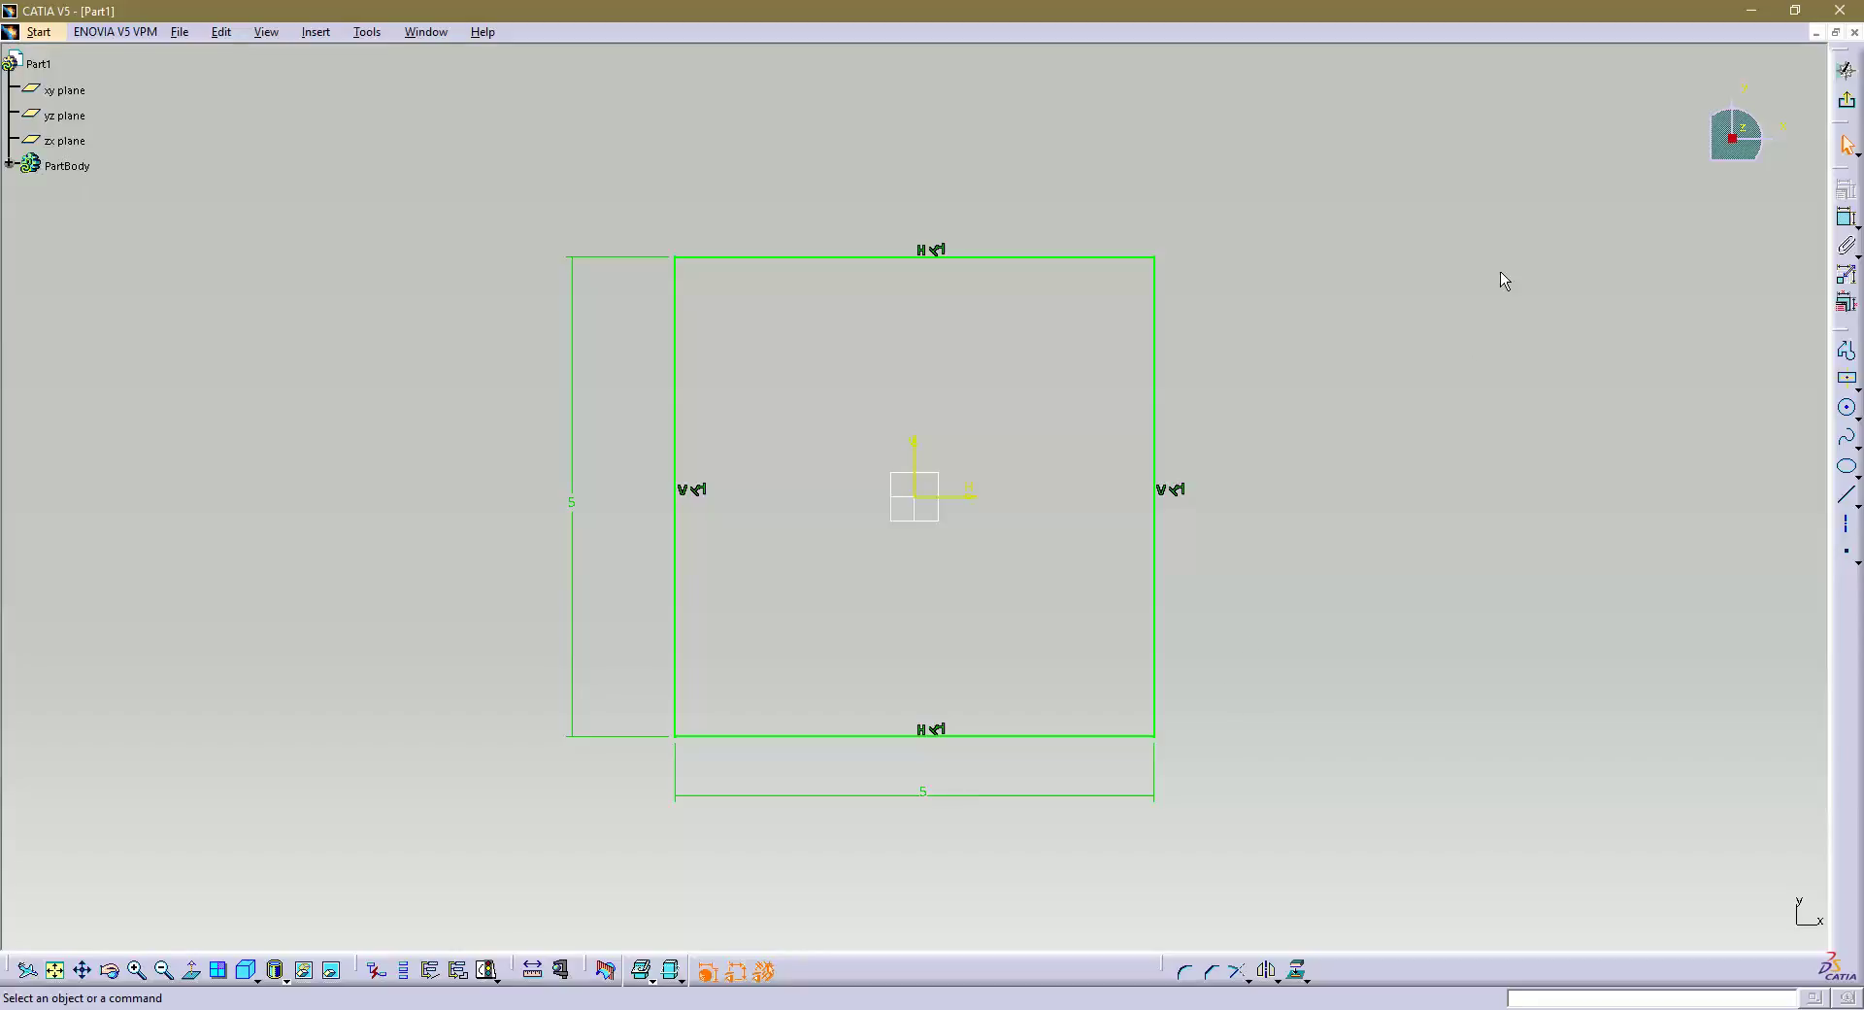
Exit the sketch and pad the square 5 in into the Pad.1 cube.
{"action": "left_click", "coordinate": [1848, 105]}
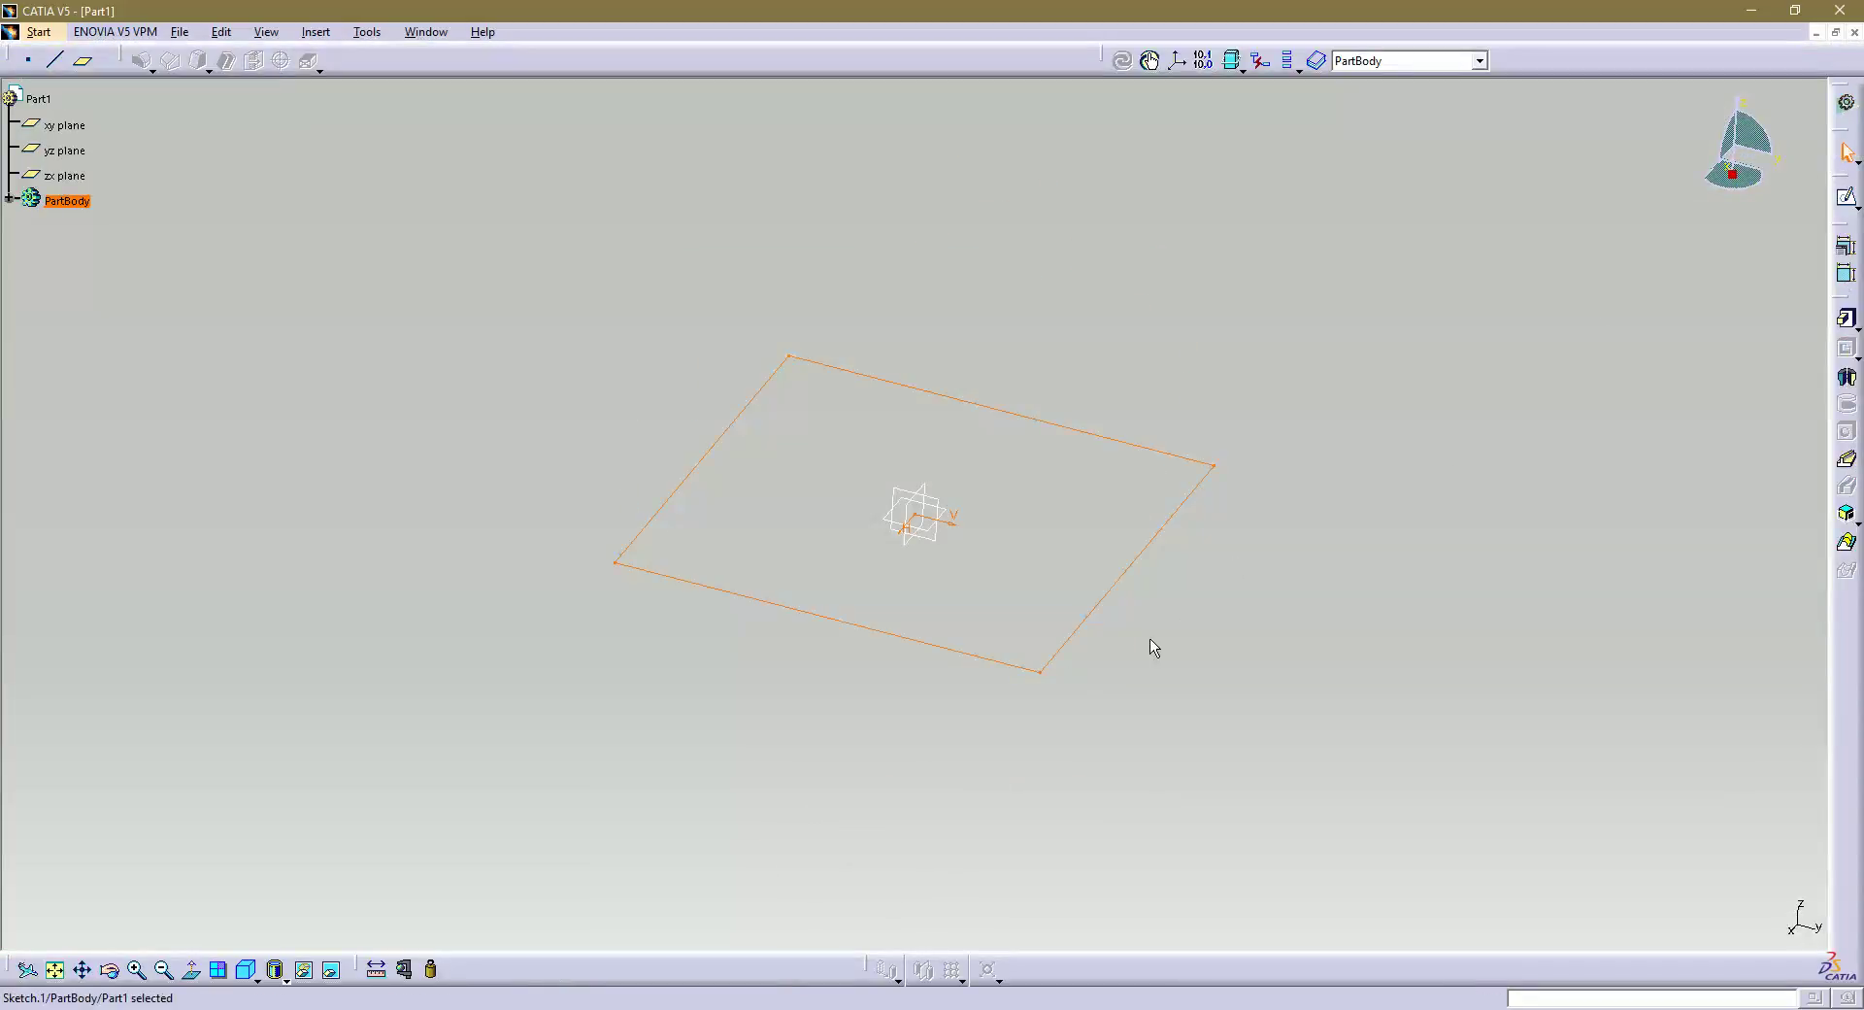
{"action": "mouse_move", "coordinate": [1153, 647]}
{"action": "middle_mouse_down"}
{"action": "mouse_move", "coordinate": [1028, 466]}
{"action": "mouse_move", "coordinate": [1010, 388]}
{"action": "mouse_move", "coordinate": [986, 516]}
{"action": "mouse_move", "coordinate": [1003, 636]}
{"action": "mouse_move", "coordinate": [1065, 499]}
{"action": "mouse_move", "coordinate": [1007, 419]}
{"action": "mouse_move", "coordinate": [1098, 540]}
{"action": "mouse_move", "coordinate": [1294, 488]}
{"action": "middle_mouse_up"}
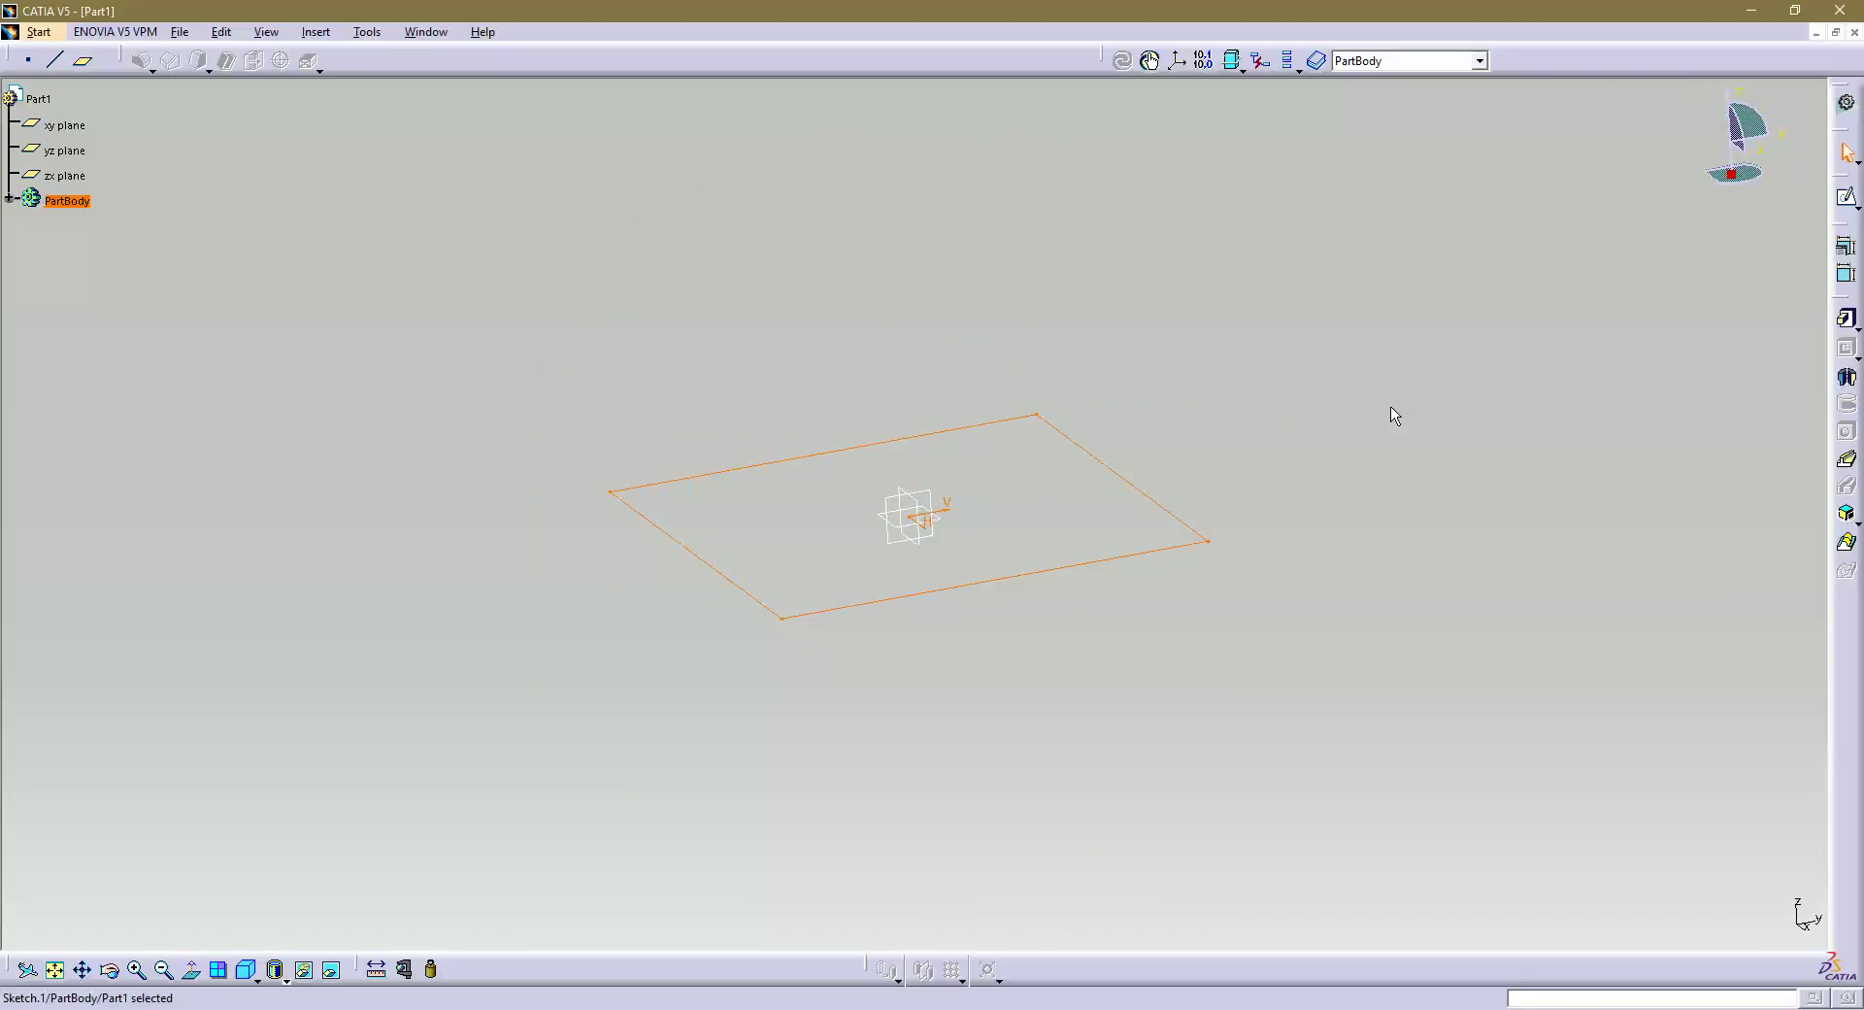
{"action": "left_click", "coordinate": [1848, 320]}
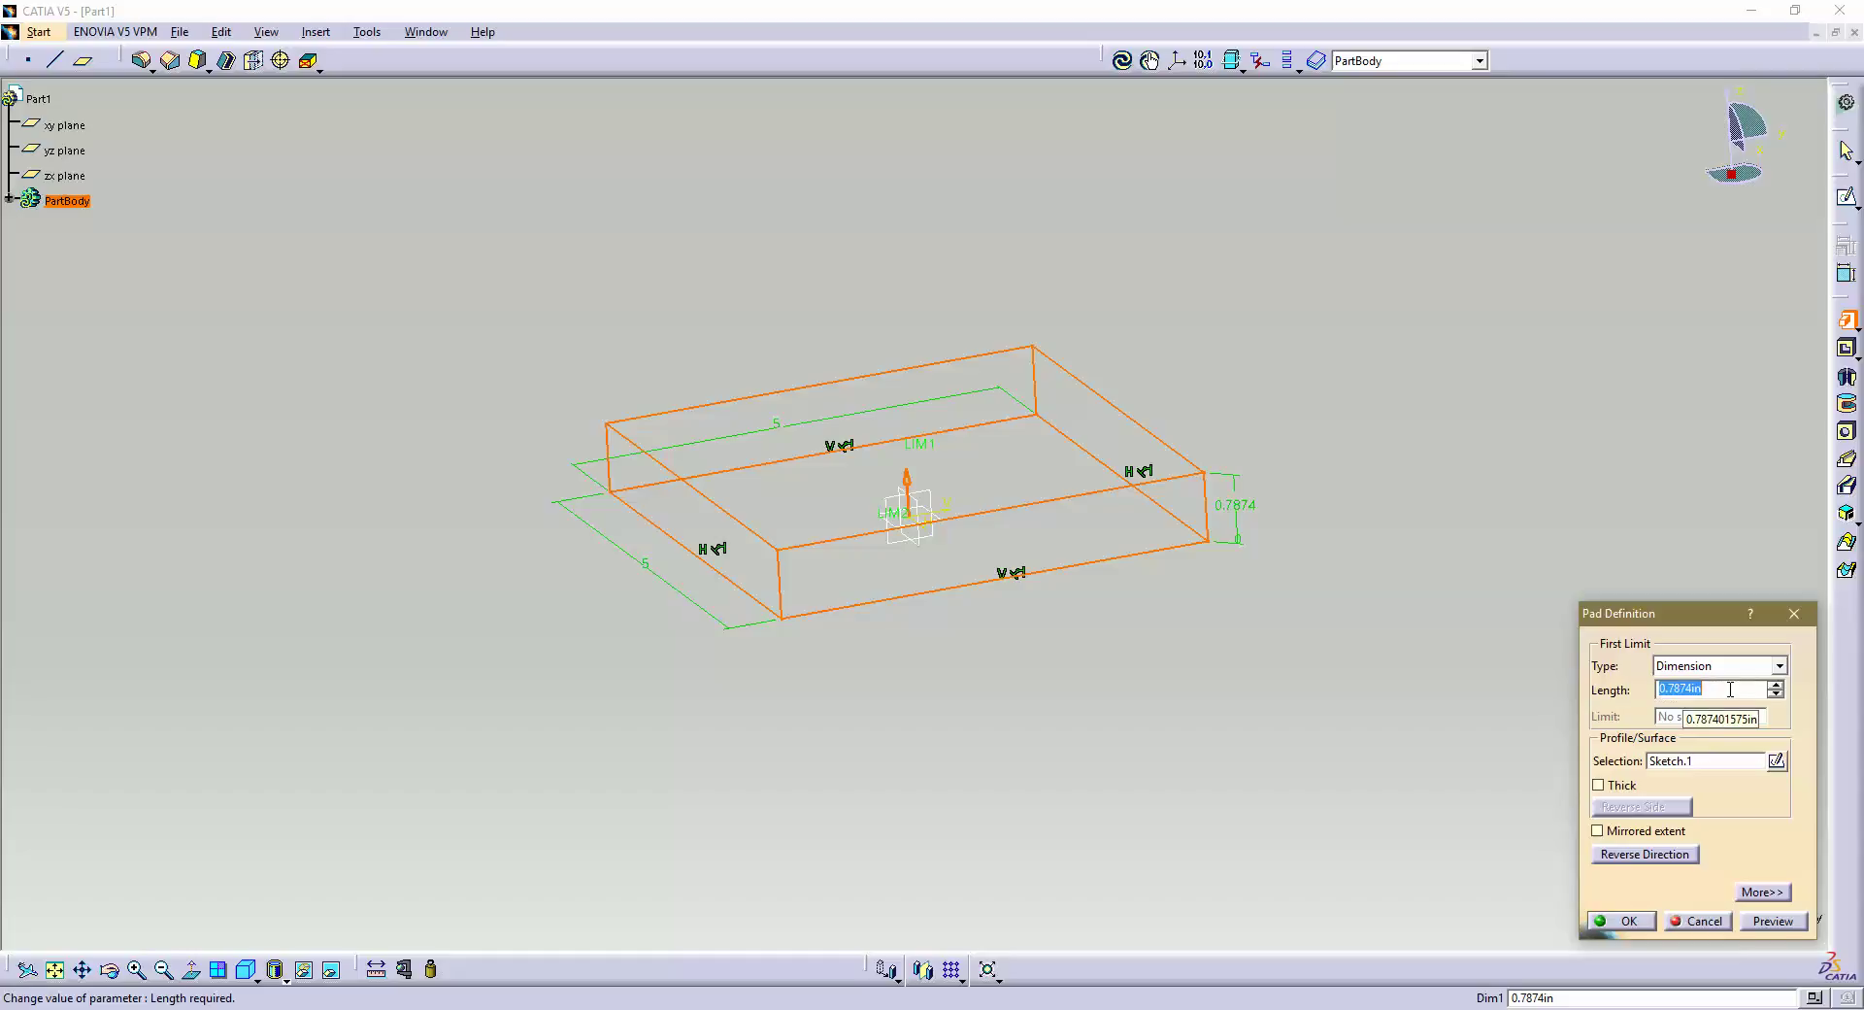
{"action": "type", "text": "5"}
{"action": "key", "text": "Return"}
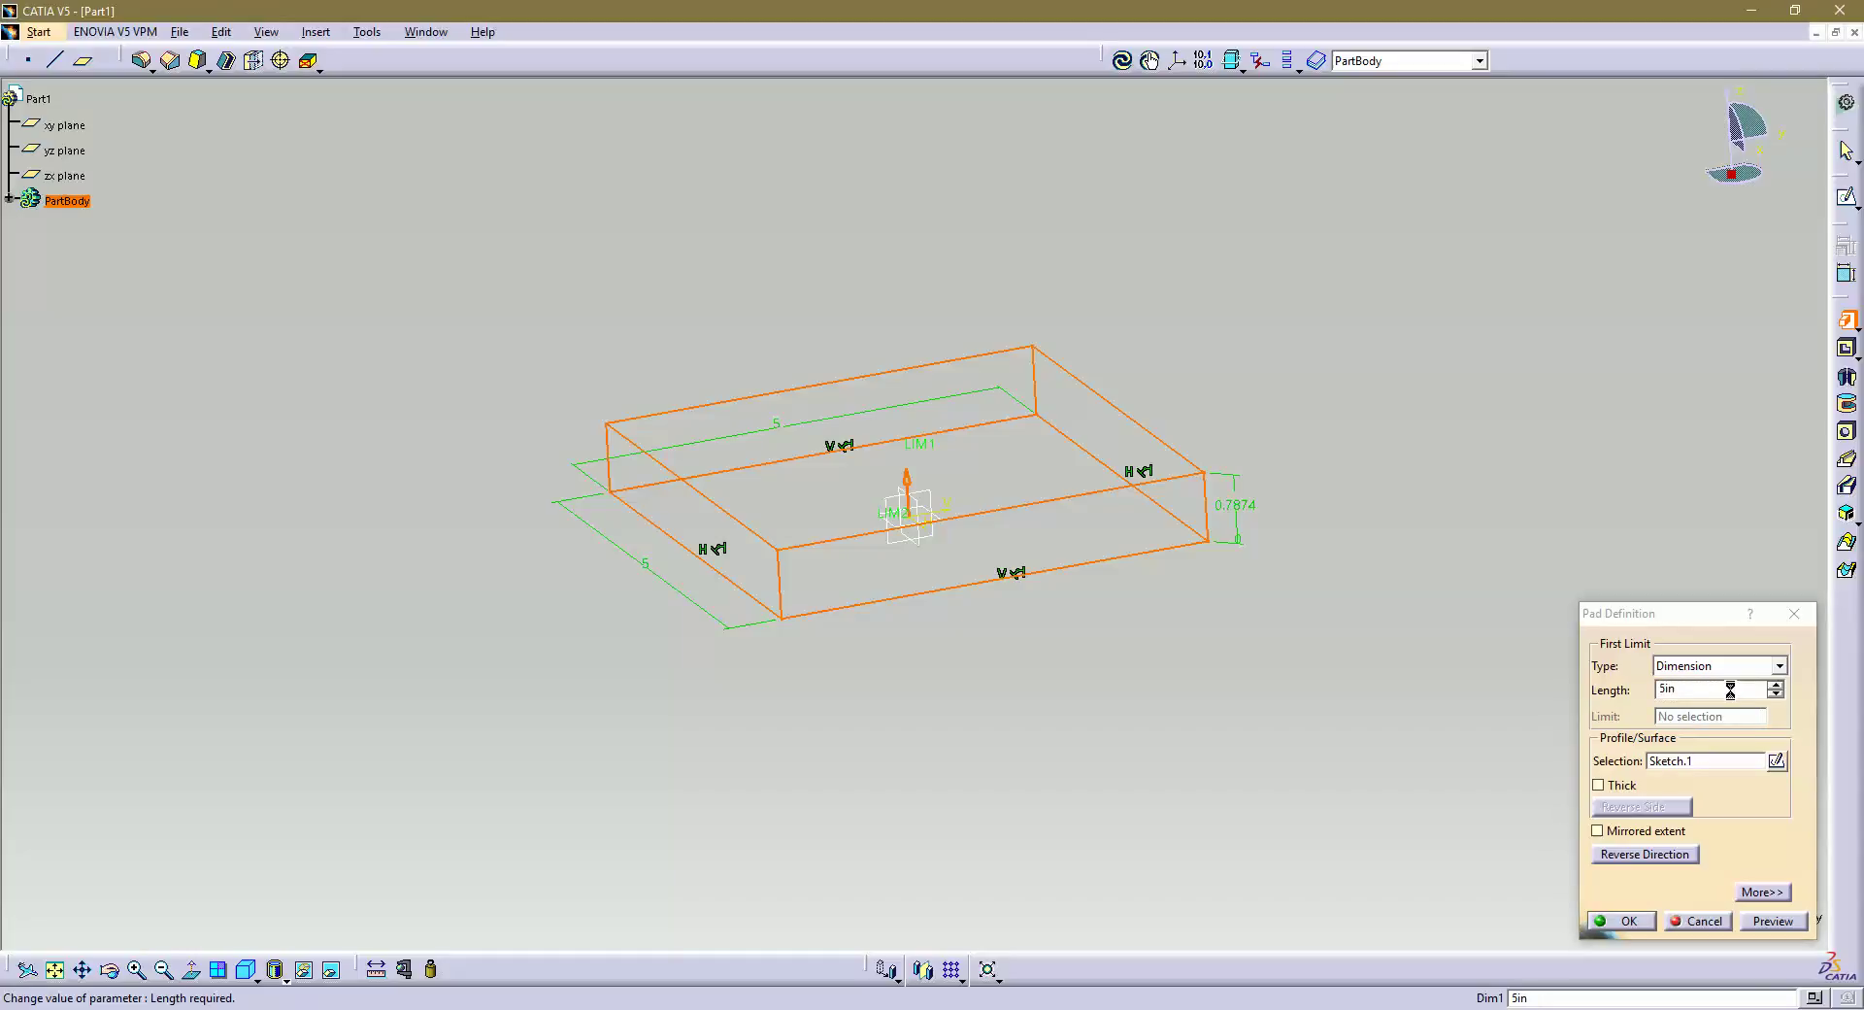
{"action": "middle_click_drag", "start_coordinate": [1099, 539], "coordinate": [1113, 689]}
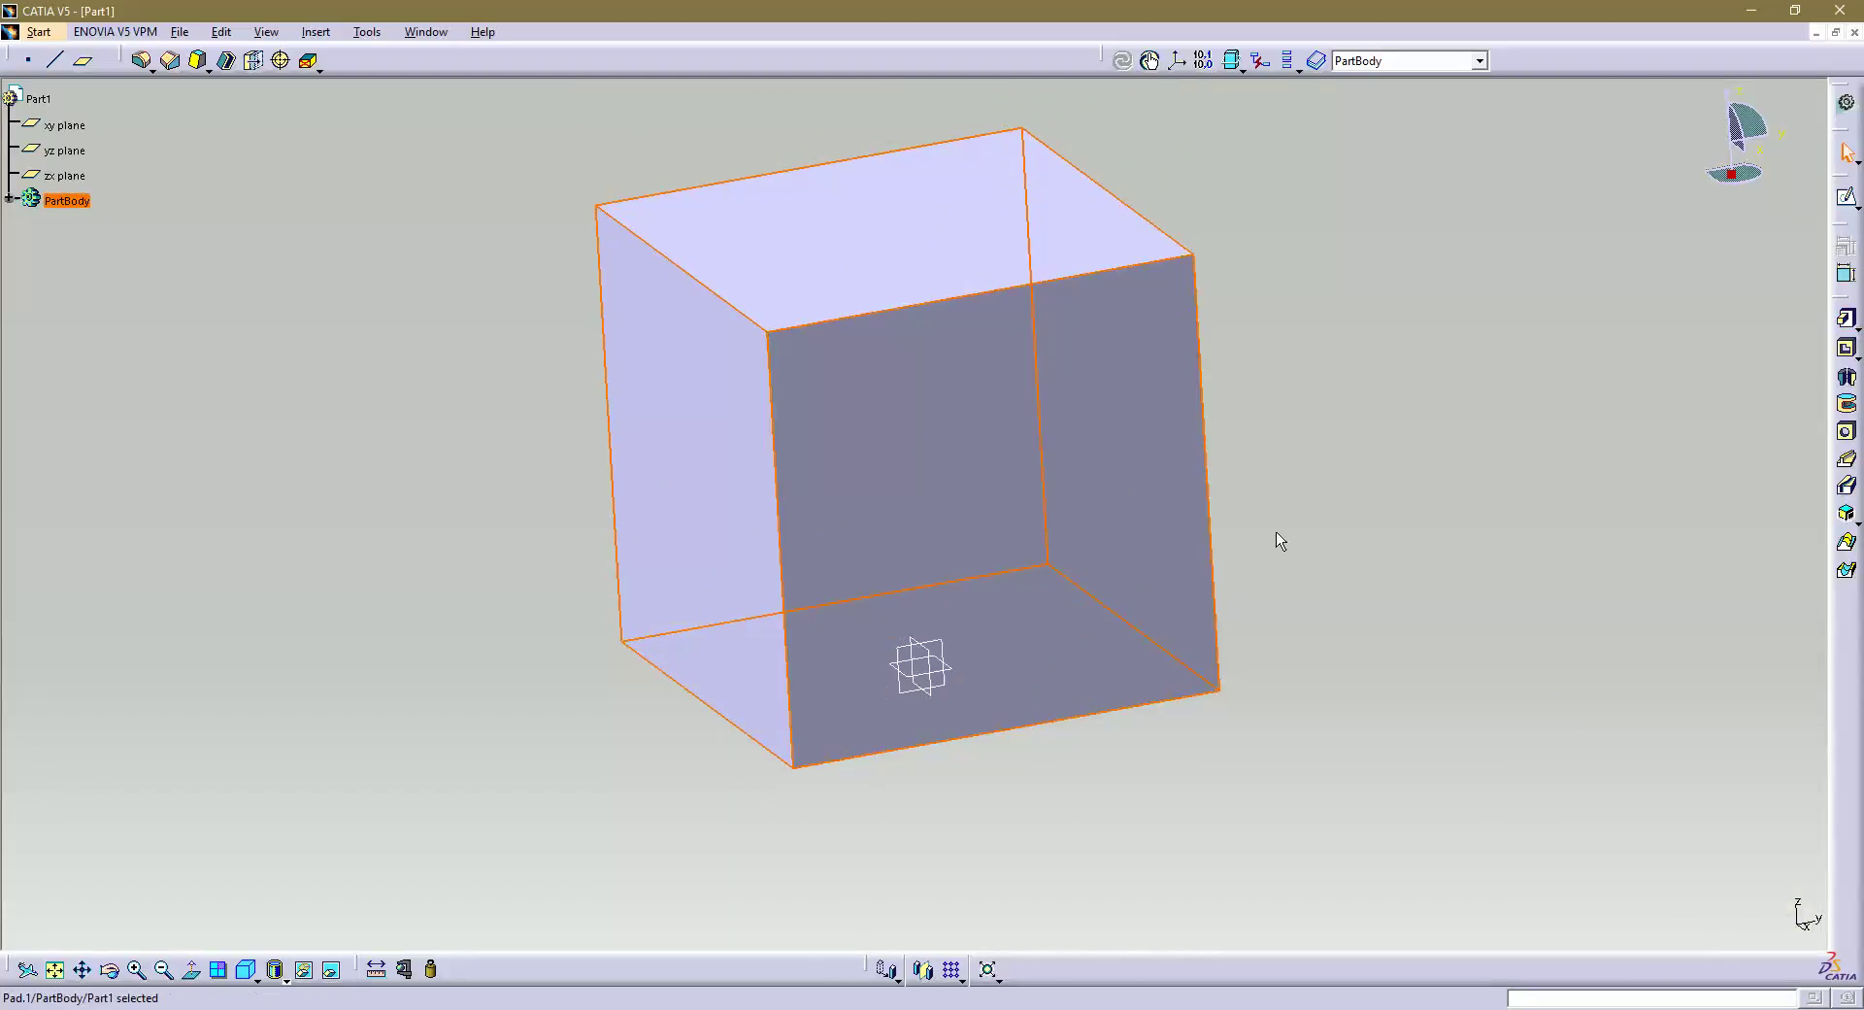
Hide the xy, yz and zx planes via Hide/Show in the specification tree.
{"action": "left_click", "coordinate": [70, 127]}
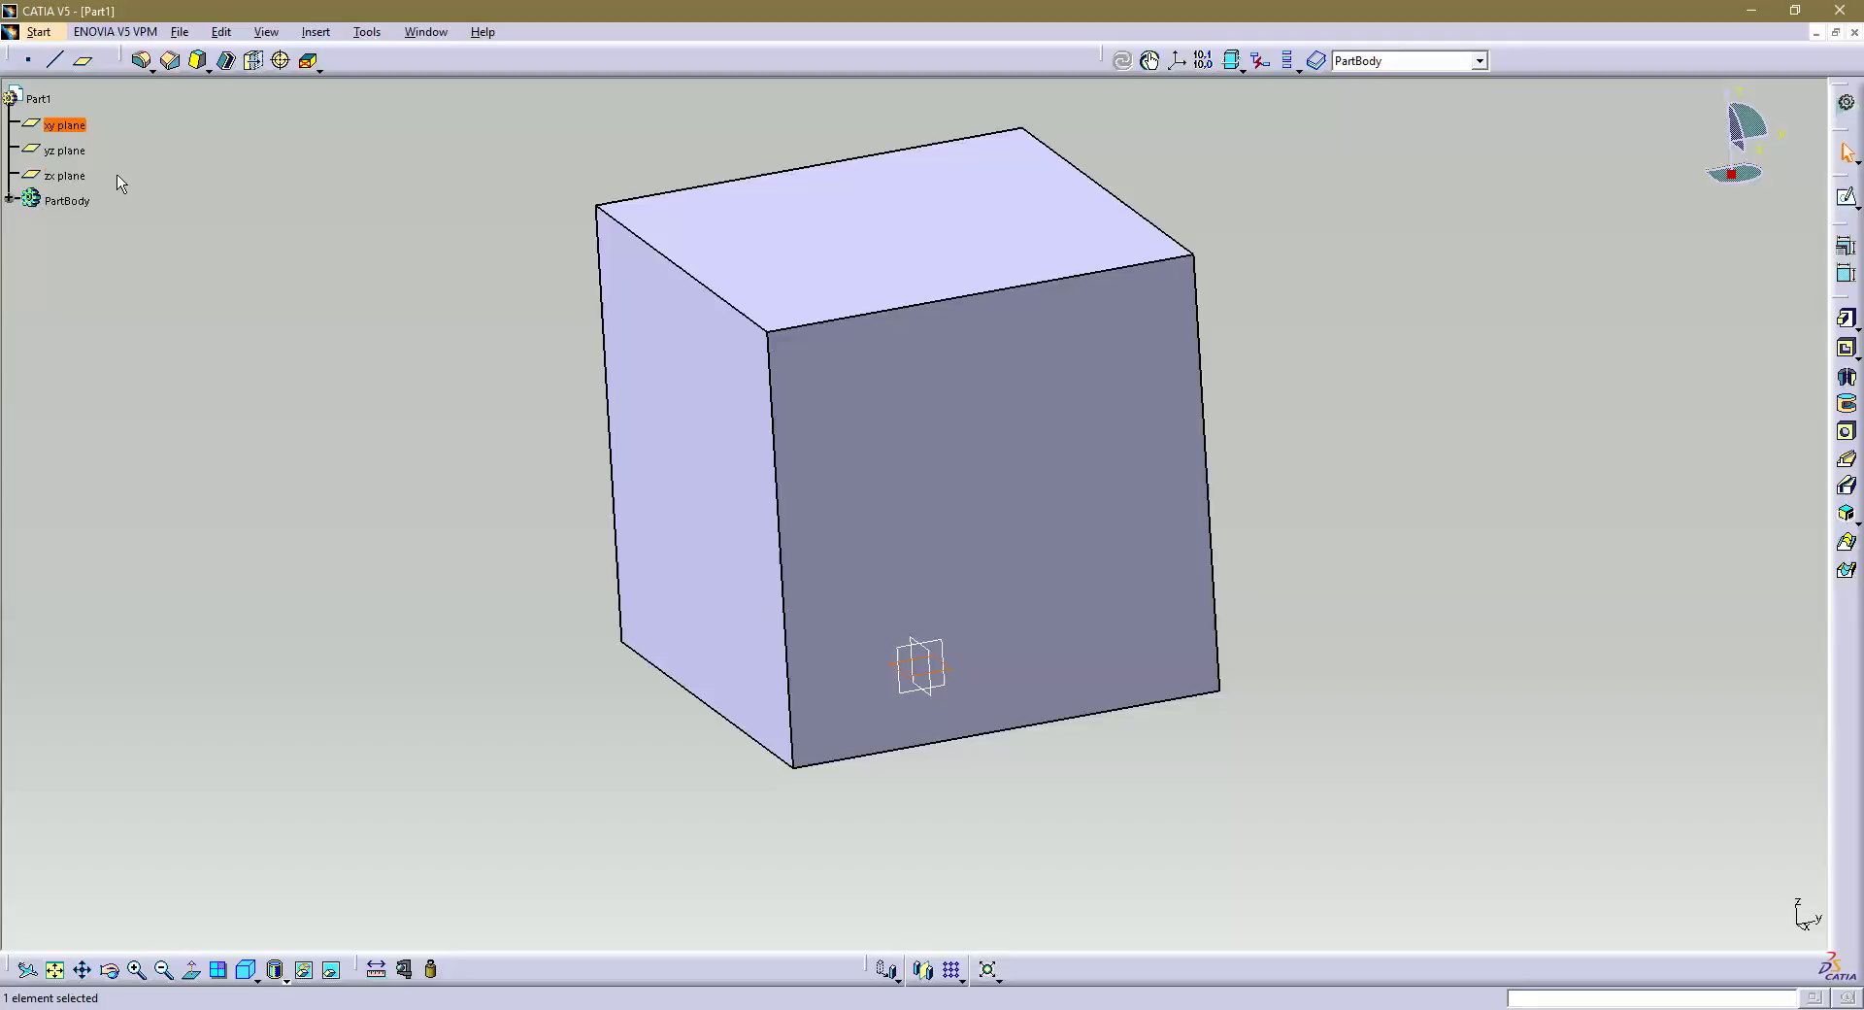
{"action": "left_click", "coordinate": [75, 176], "text": "shift"}
{"action": "right_click", "coordinate": [82, 163]}
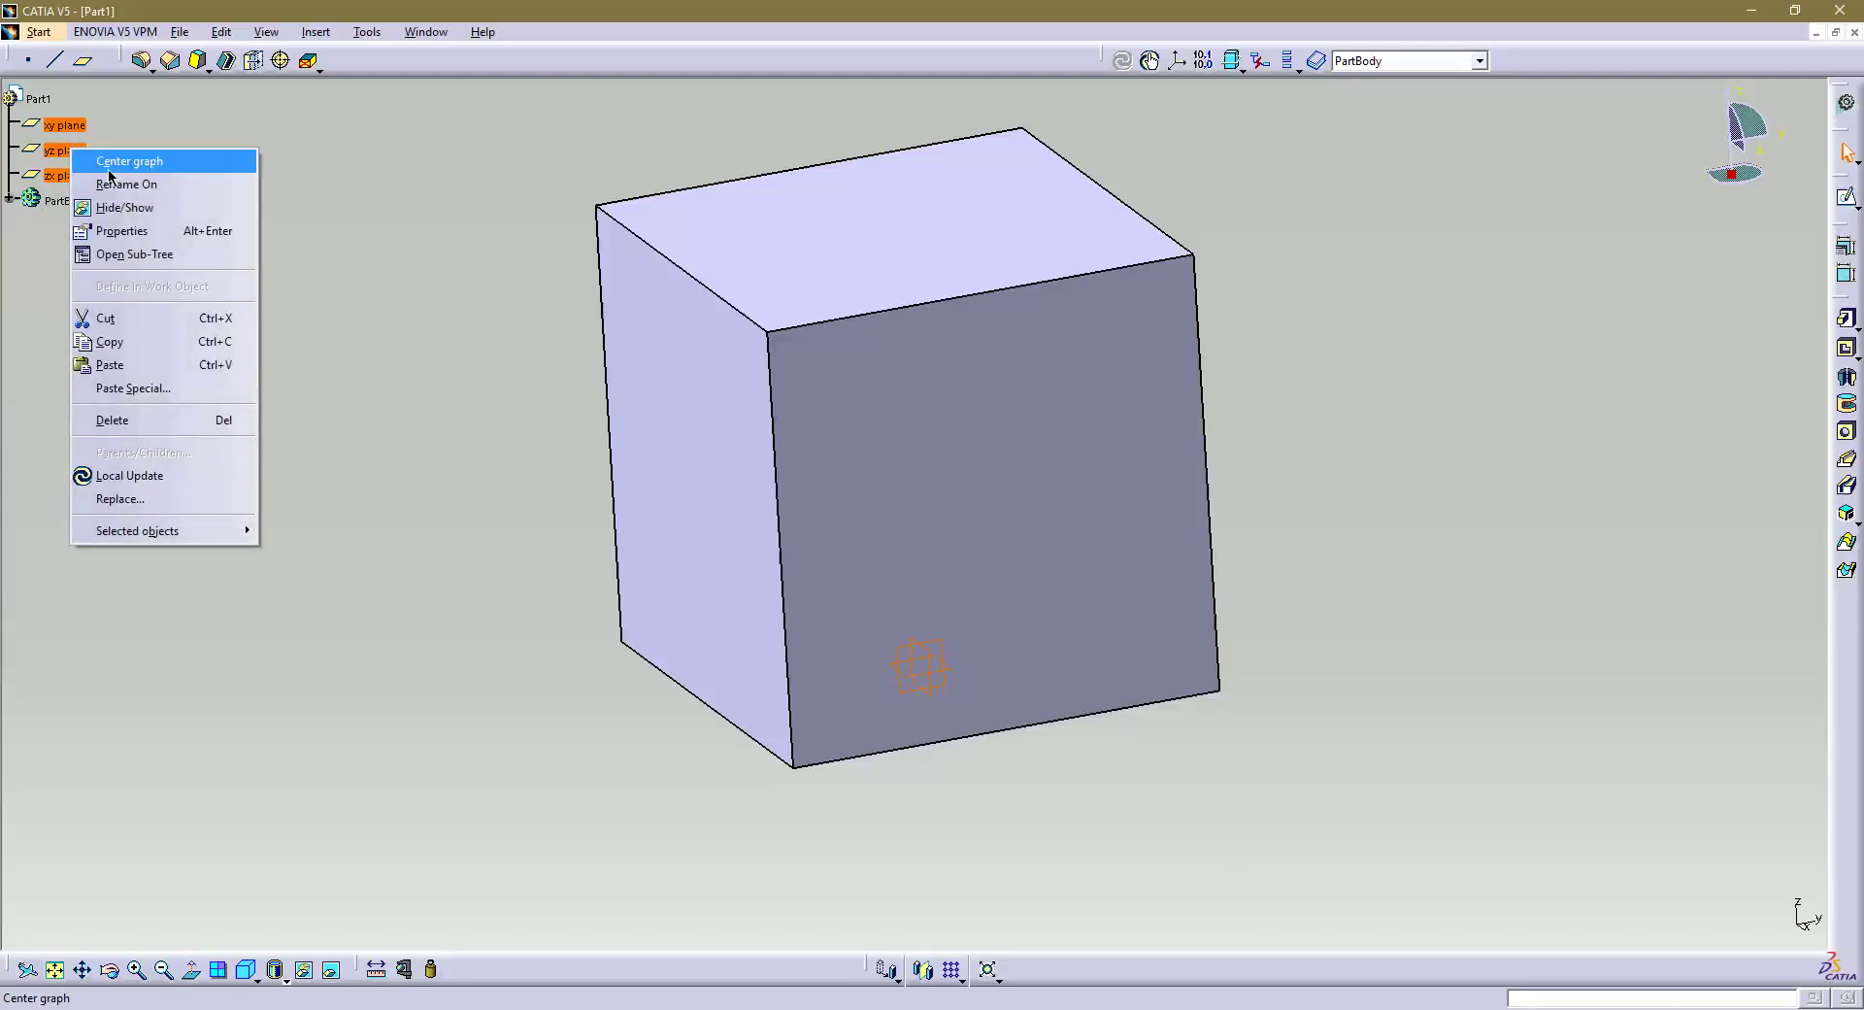
{"action": "left_click", "coordinate": [140, 207]}
{"action": "middle_click_drag", "start_coordinate": [463, 578], "coordinate": [568, 724]}
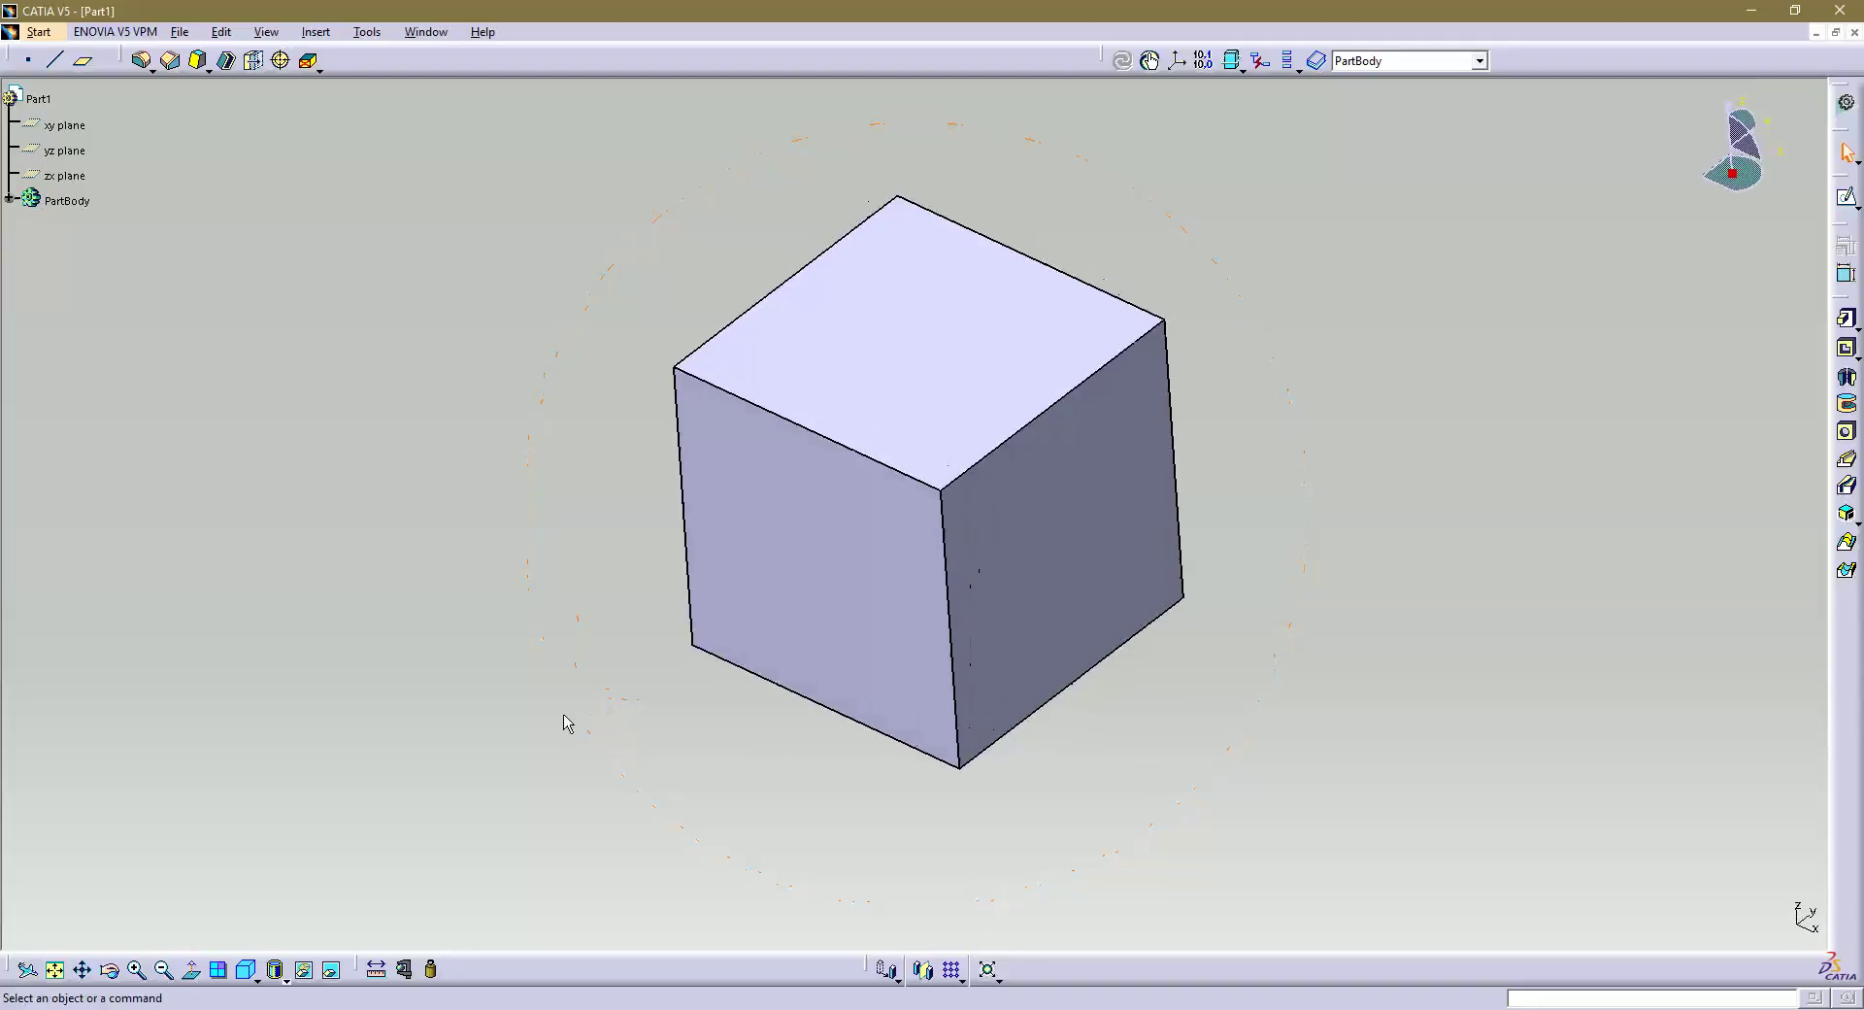
Switch between isometric and face-on views, orbit the cube, and select its front-right face.
{"action": "left_click", "coordinate": [247, 970]}
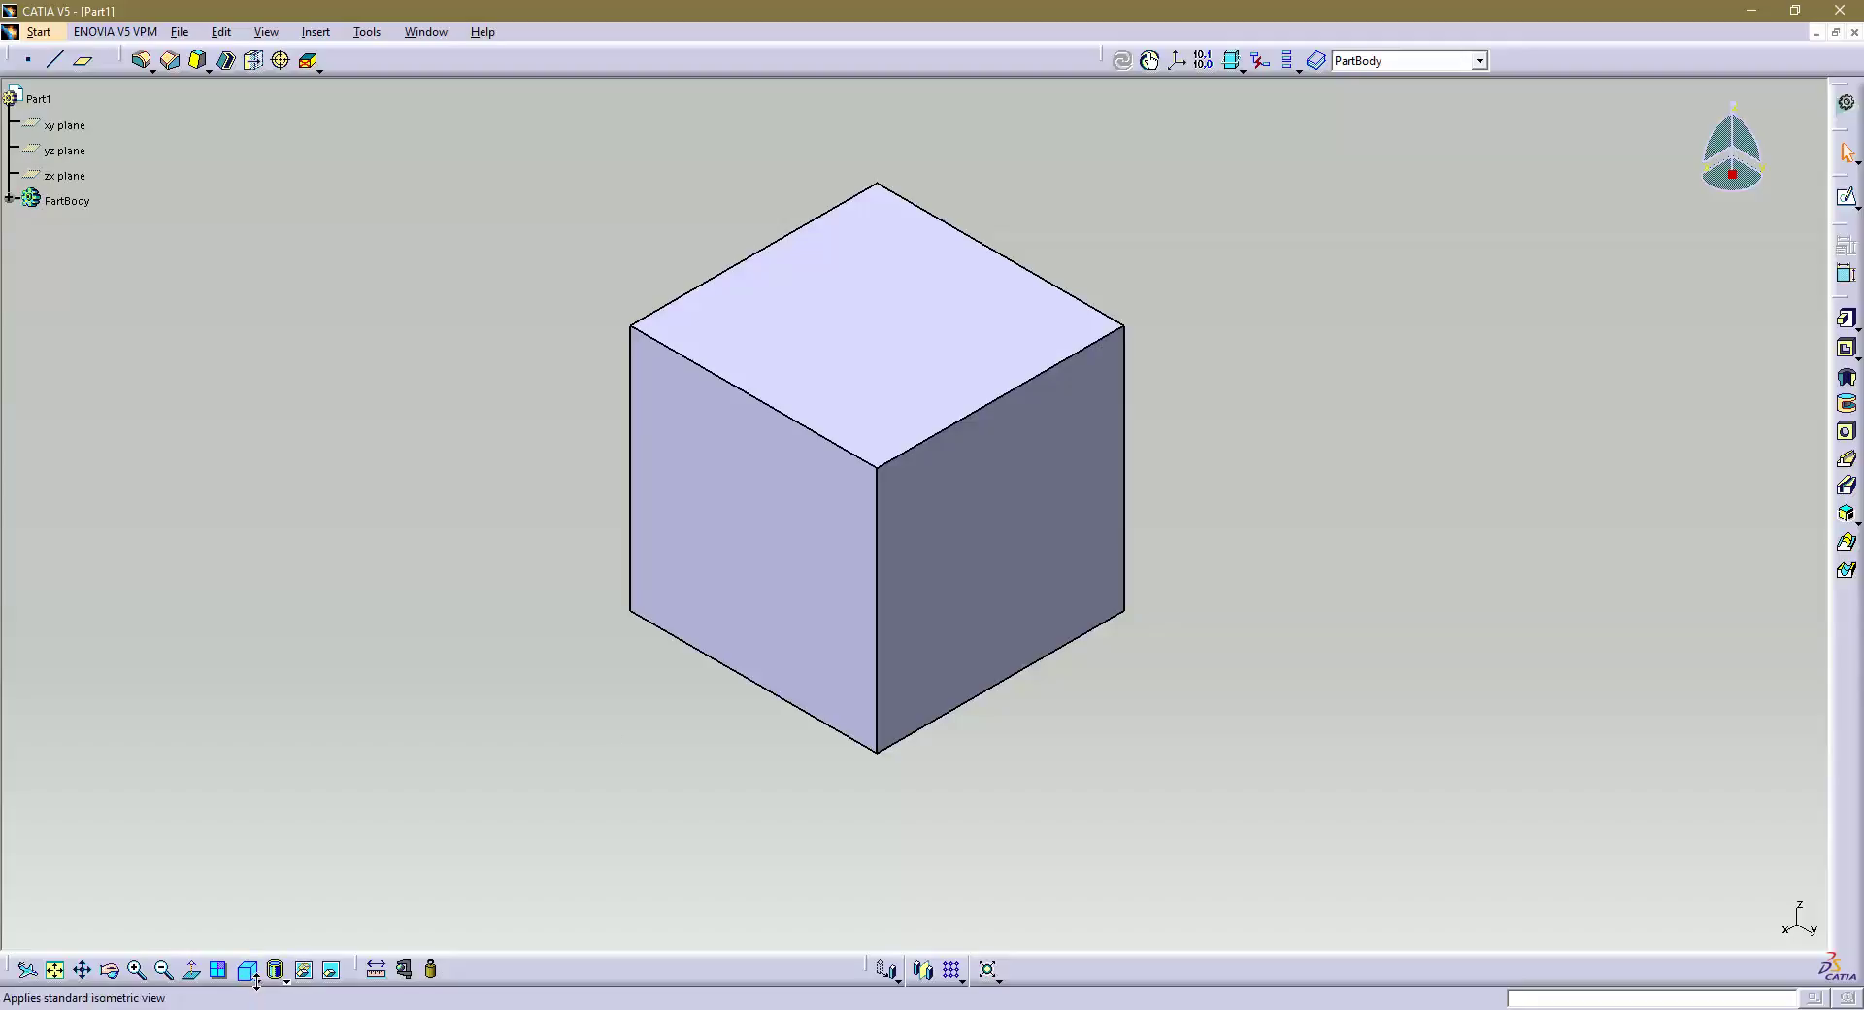
{"action": "left_click", "coordinate": [257, 982]}
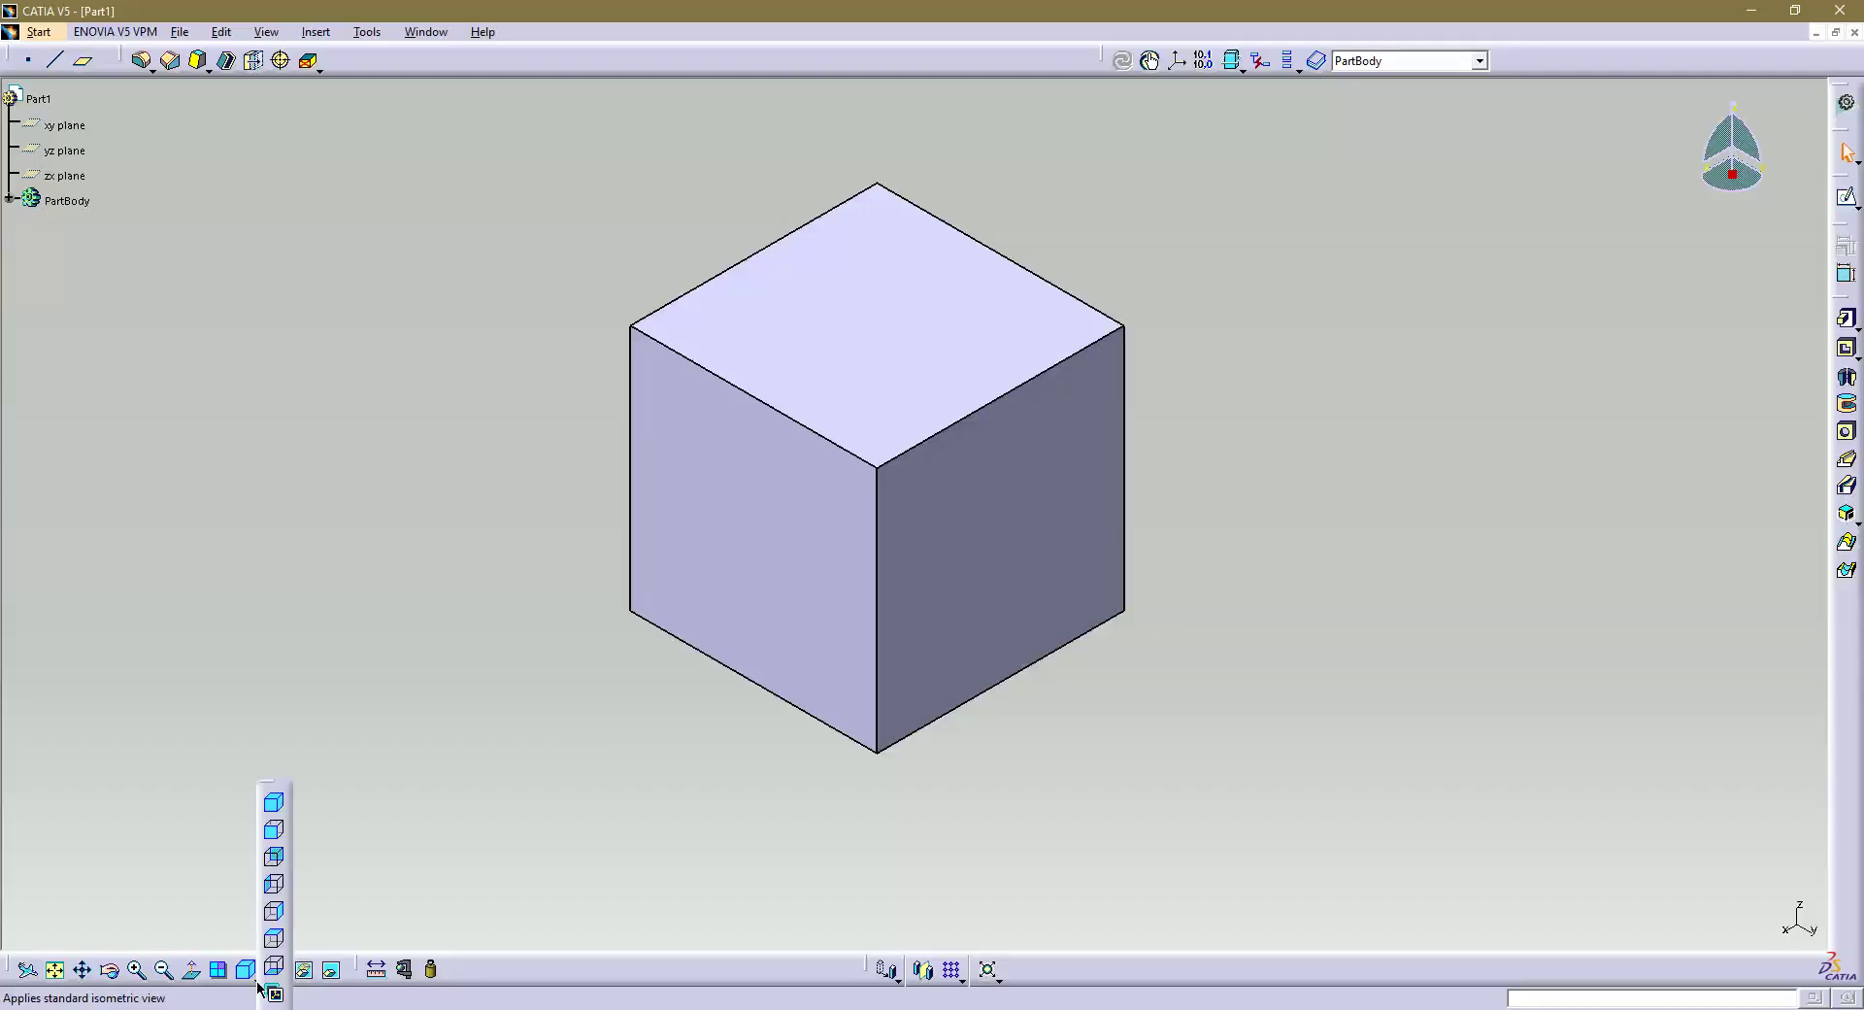
{"action": "left_click", "coordinate": [275, 832]}
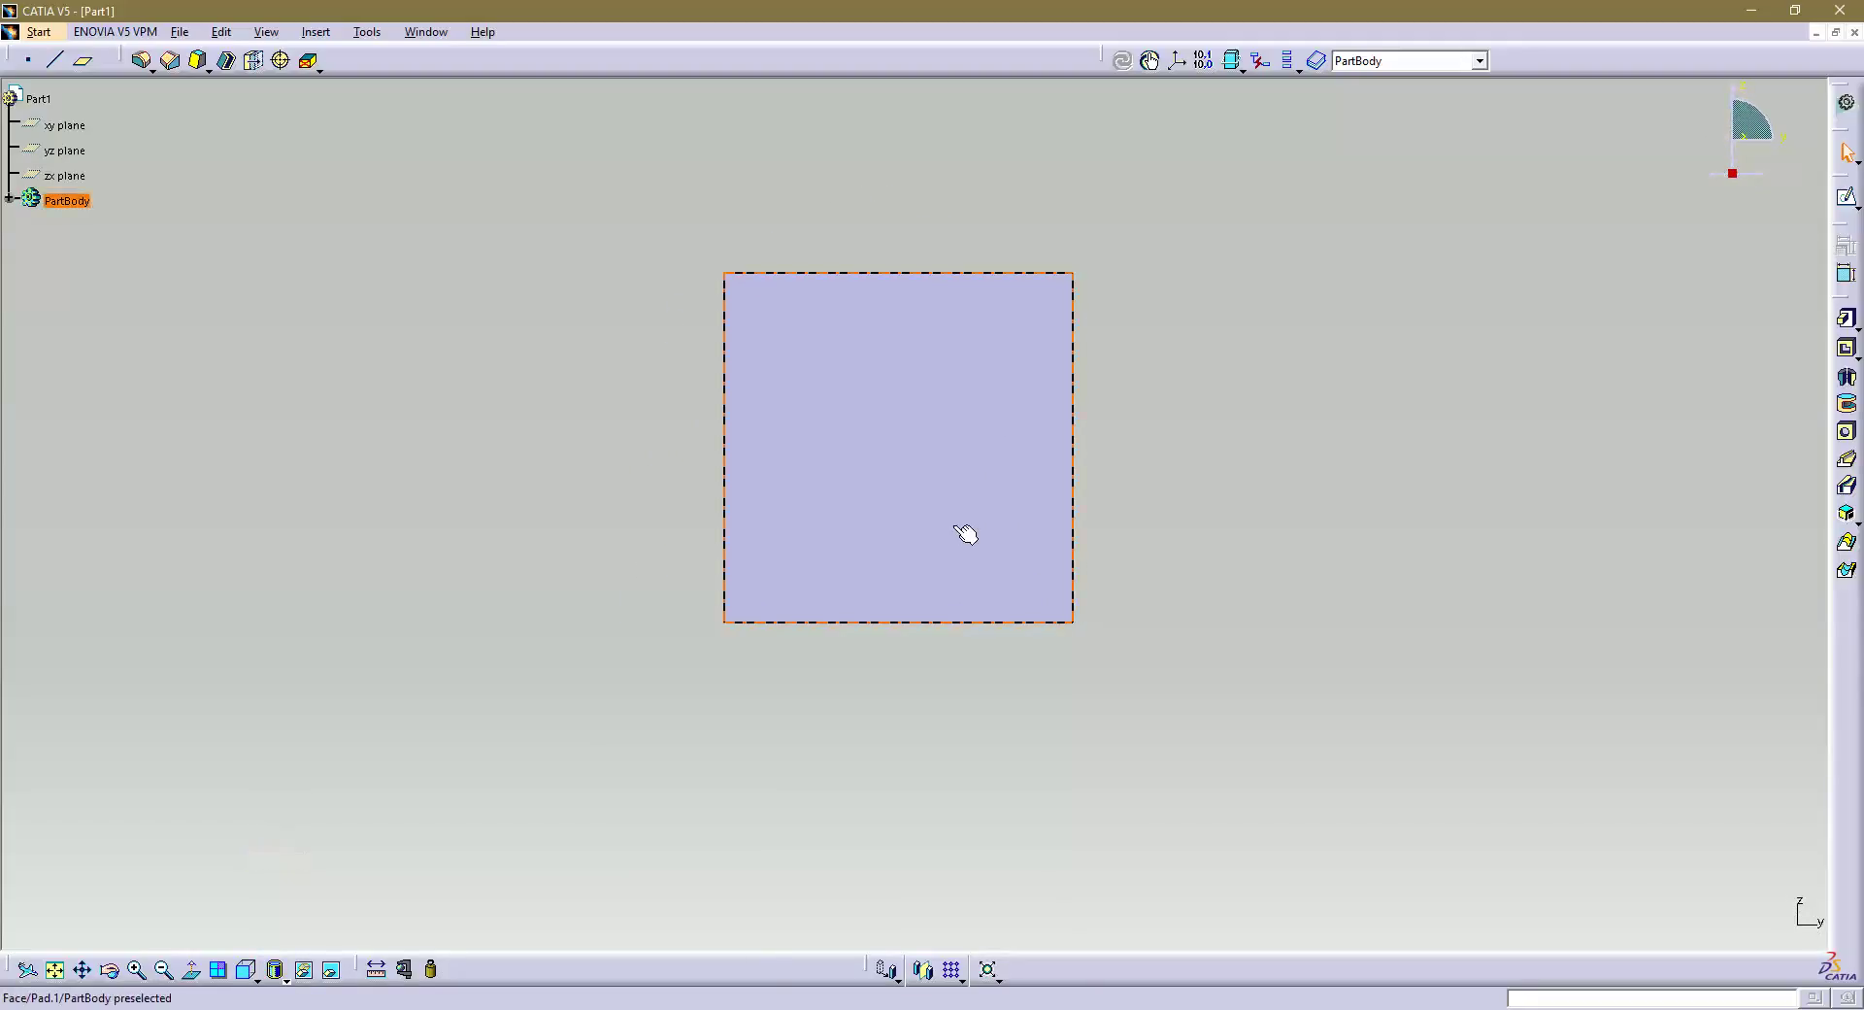
{"action": "left_click", "coordinate": [254, 975]}
{"action": "left_click", "coordinate": [275, 802]}
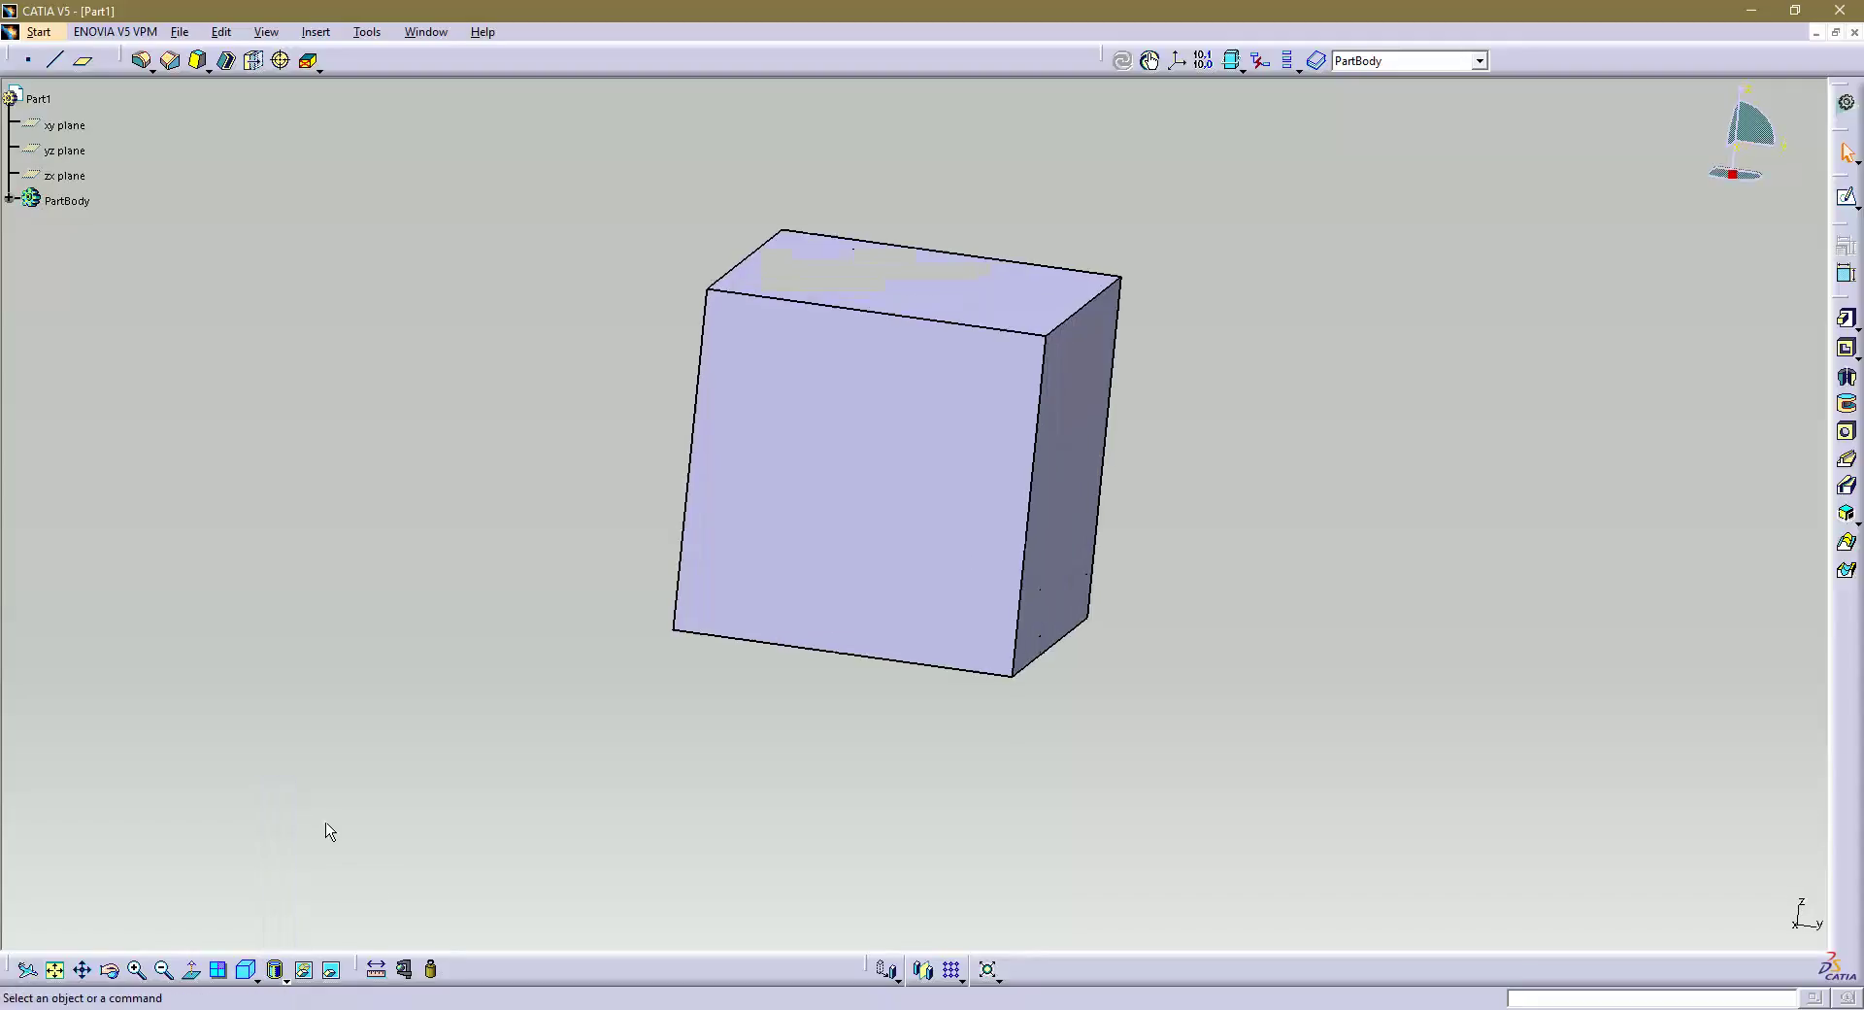
{"action": "middle_click_drag", "start_coordinate": [1200, 648], "coordinate": [1214, 533]}
{"action": "middle_click_drag", "start_coordinate": [598, 483], "coordinate": [485, 537]}
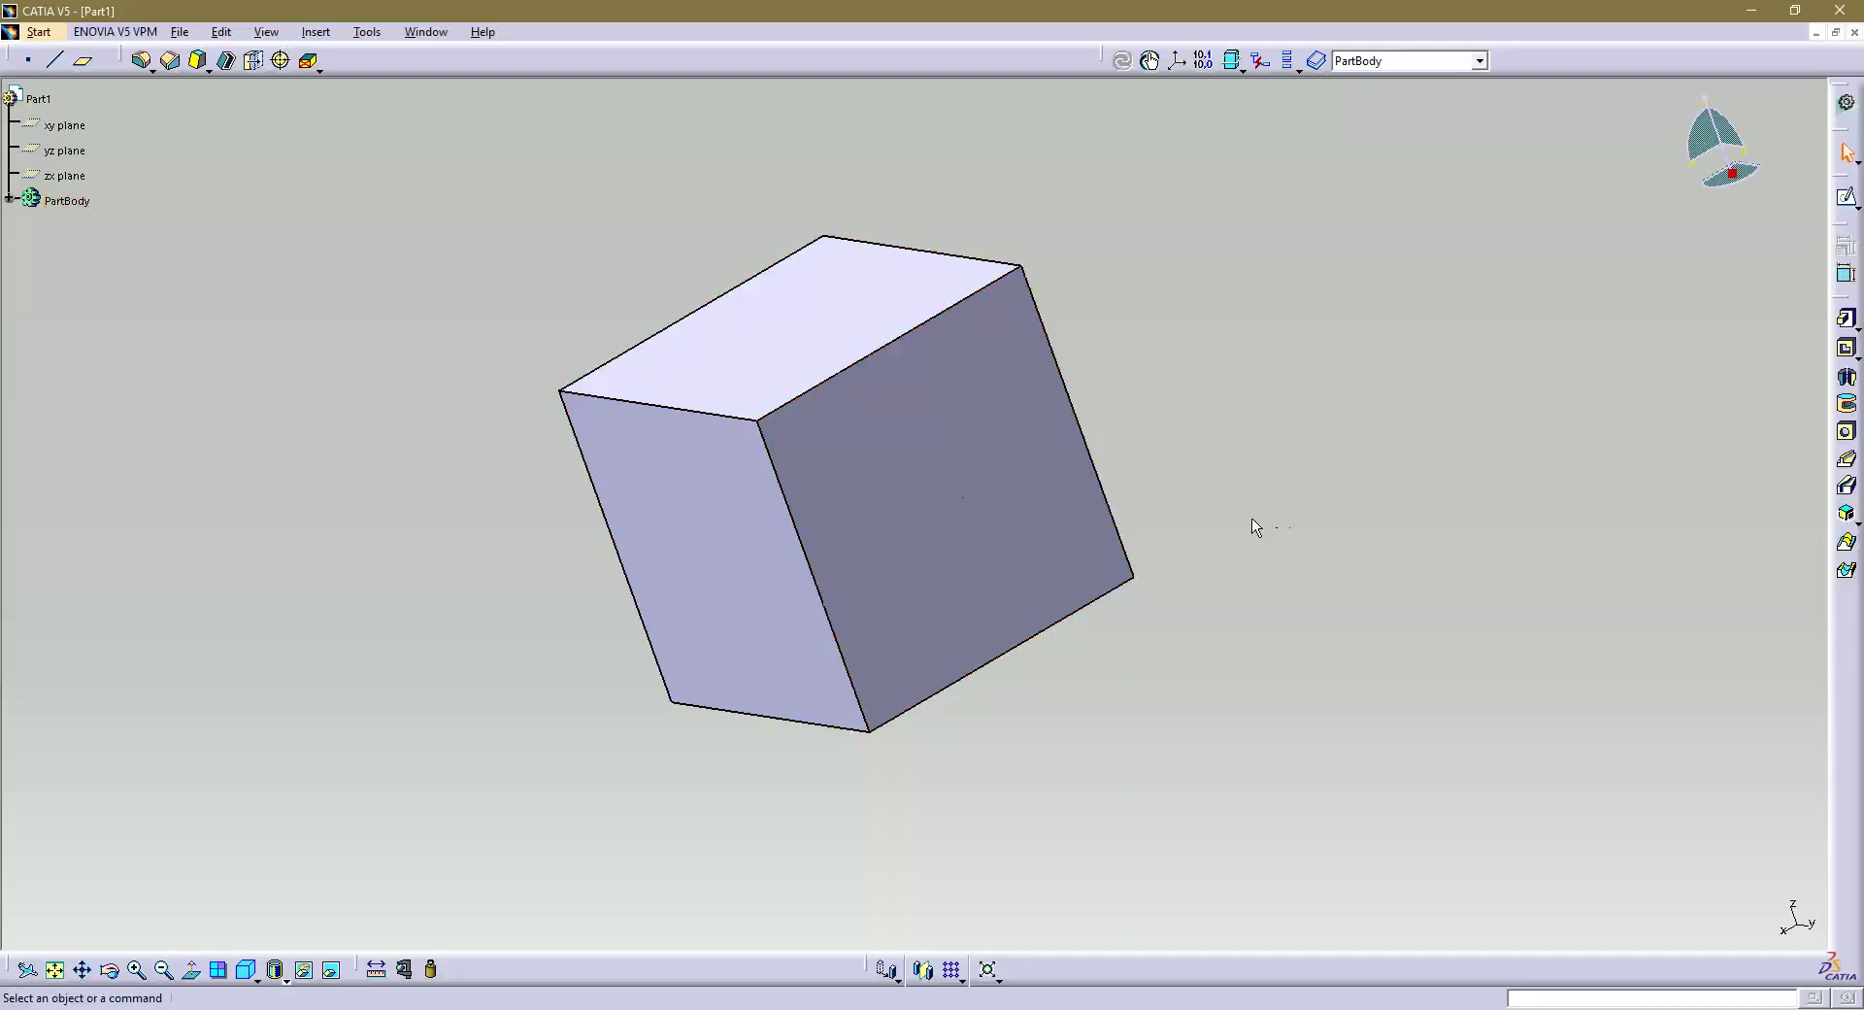
{"action": "left_click", "coordinate": [984, 504]}
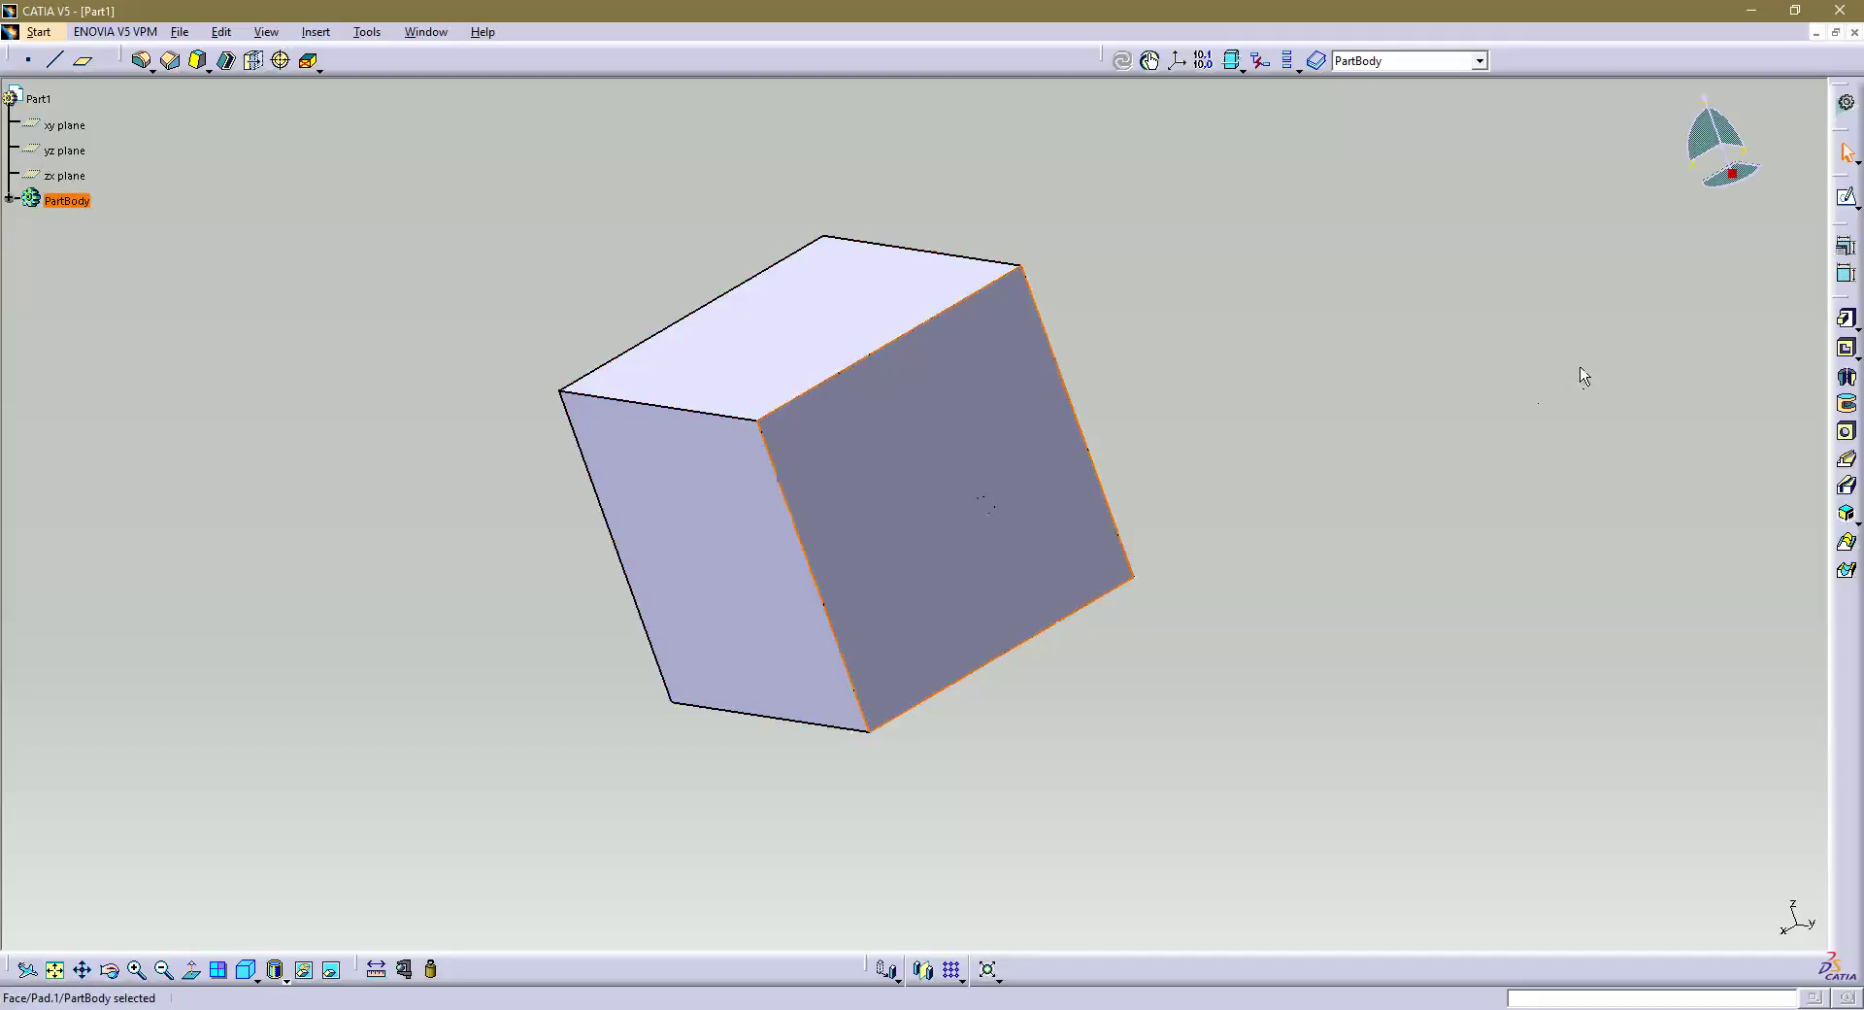
Open Sketch.2 on the selected cube face, ready to draw a circle.
{"action": "left_click", "coordinate": [1843, 204]}
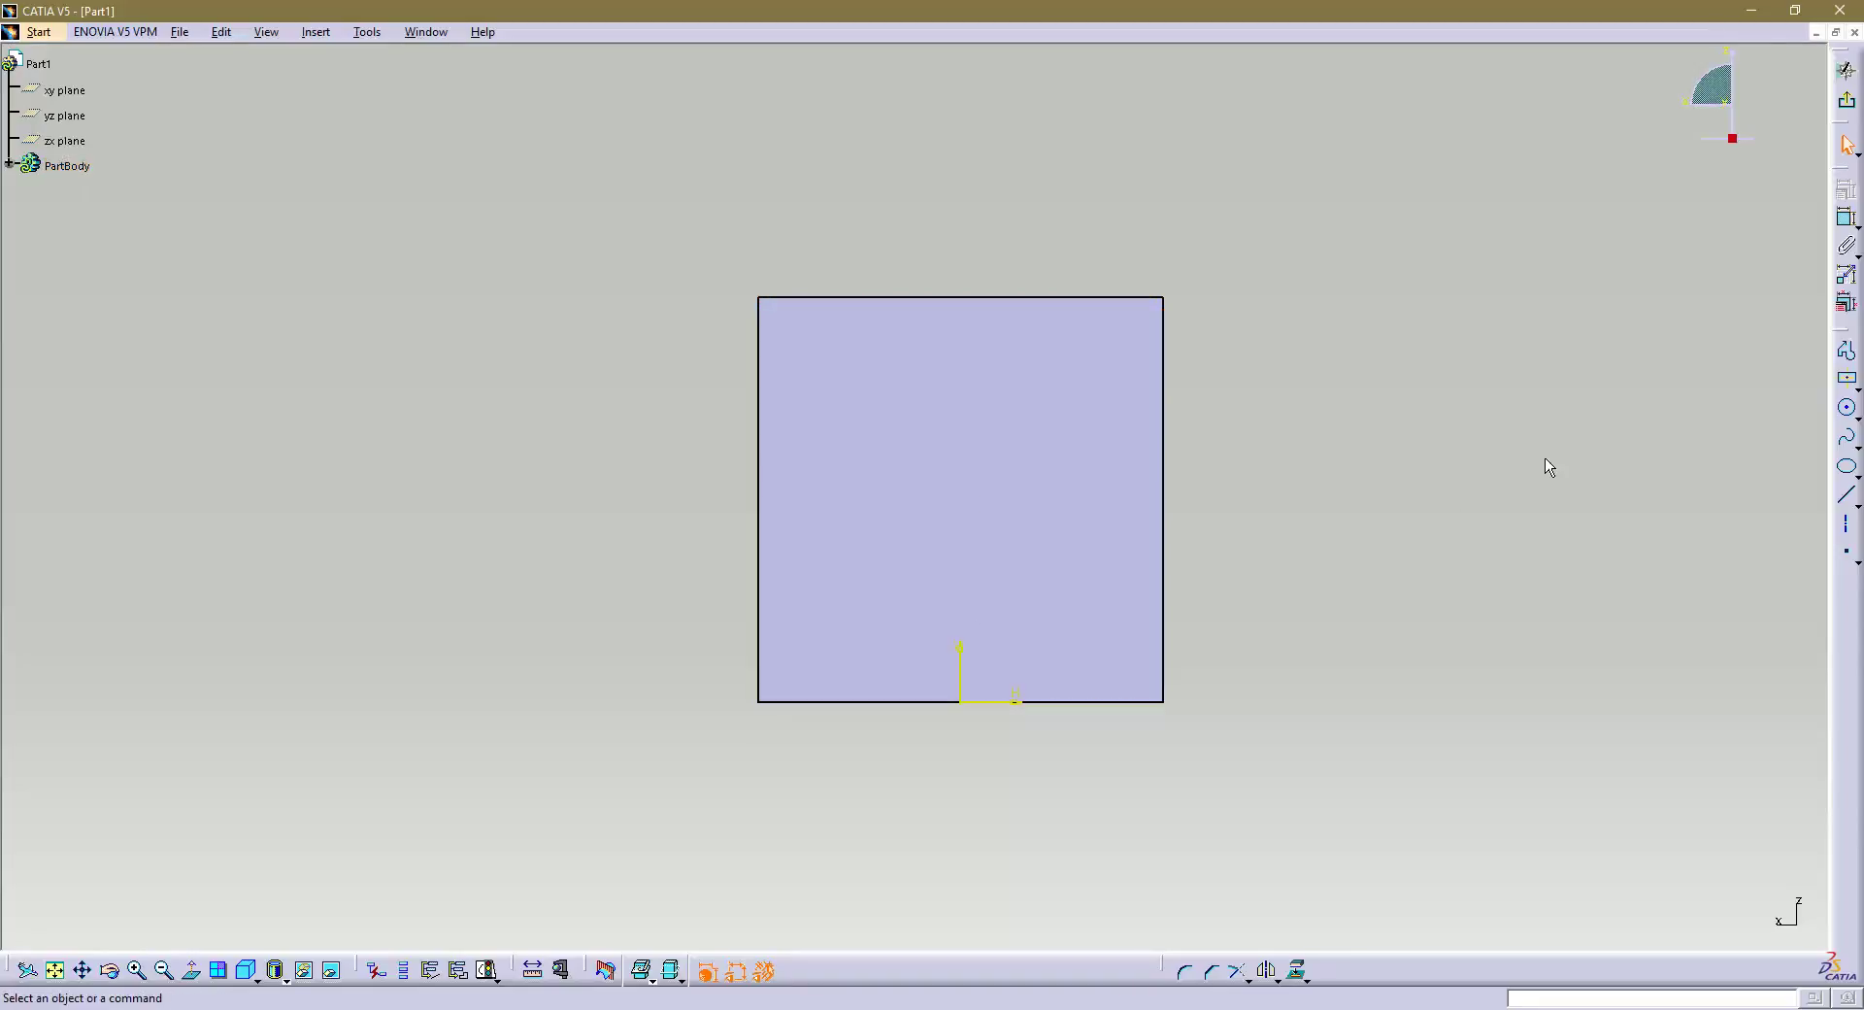
{"action": "left_click", "coordinate": [1847, 410]}
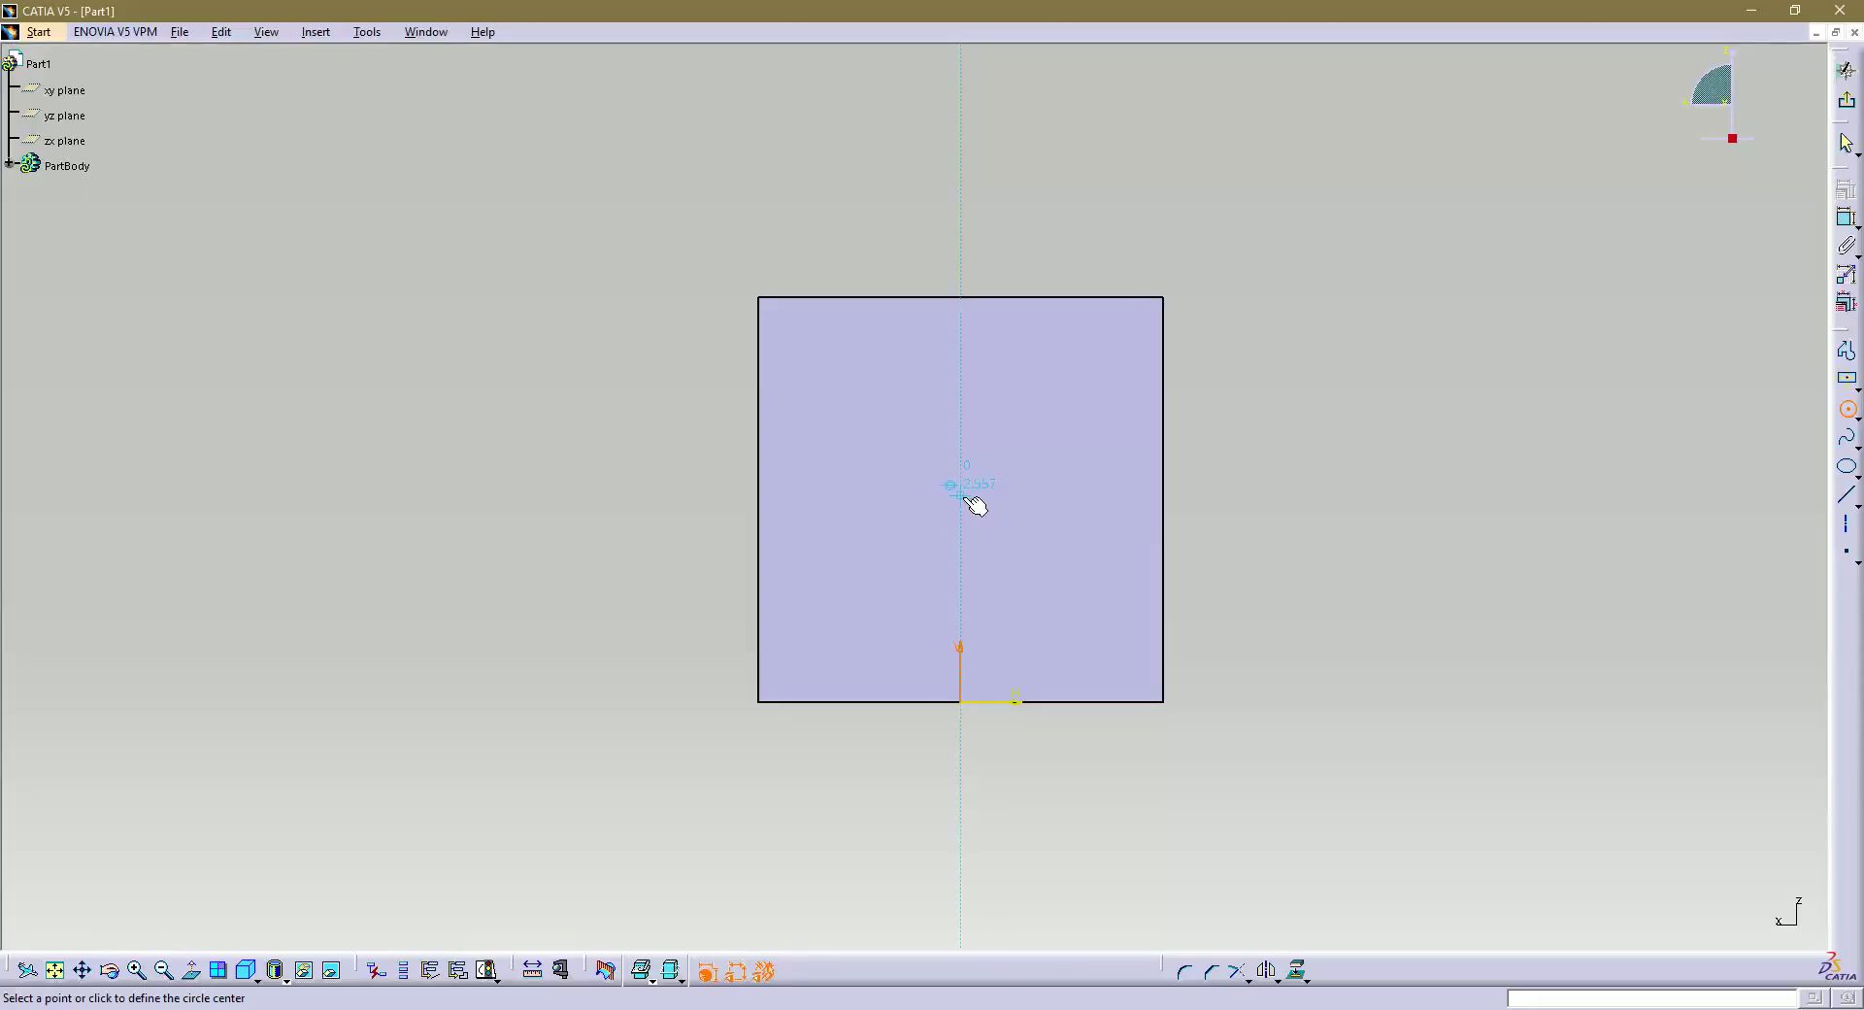
Draw a circle near the face centre and delete the stray 2.4912 dimension.
{"action": "left_click", "coordinate": [961, 498]}
{"action": "left_click", "coordinate": [994, 531]}
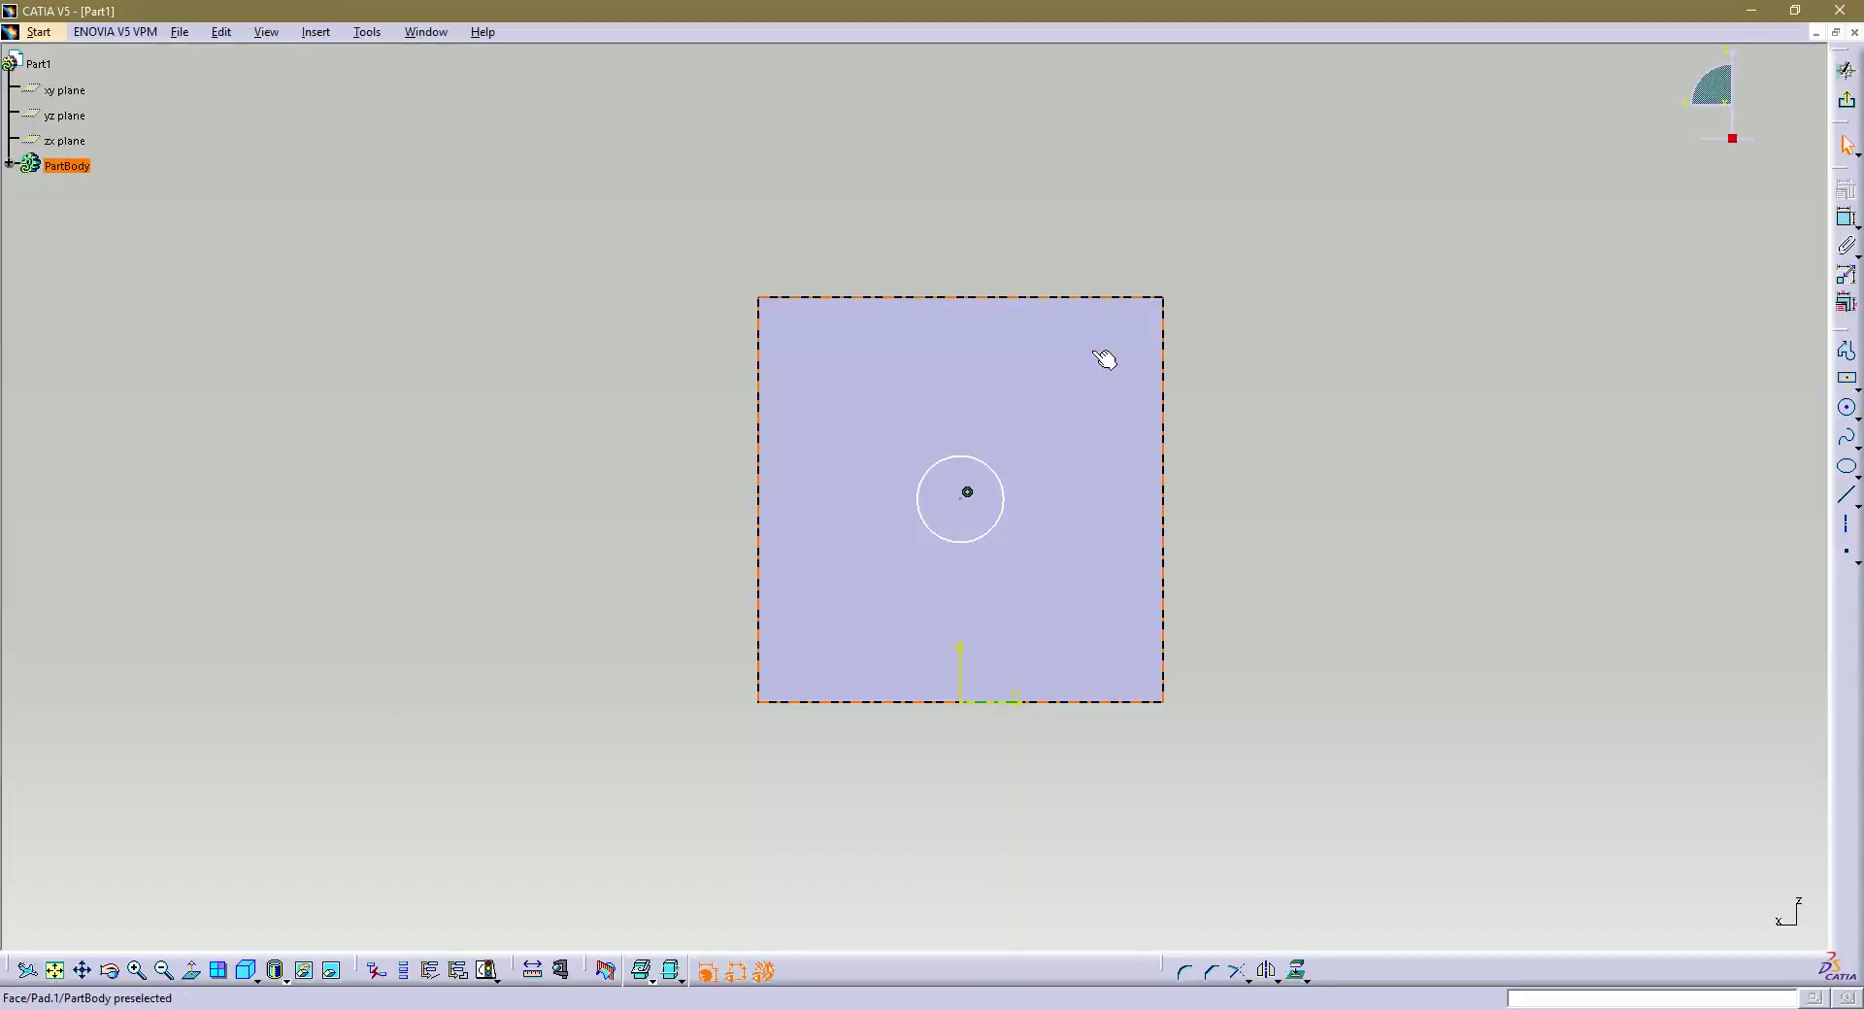
{"action": "left_click", "coordinate": [1041, 298]}
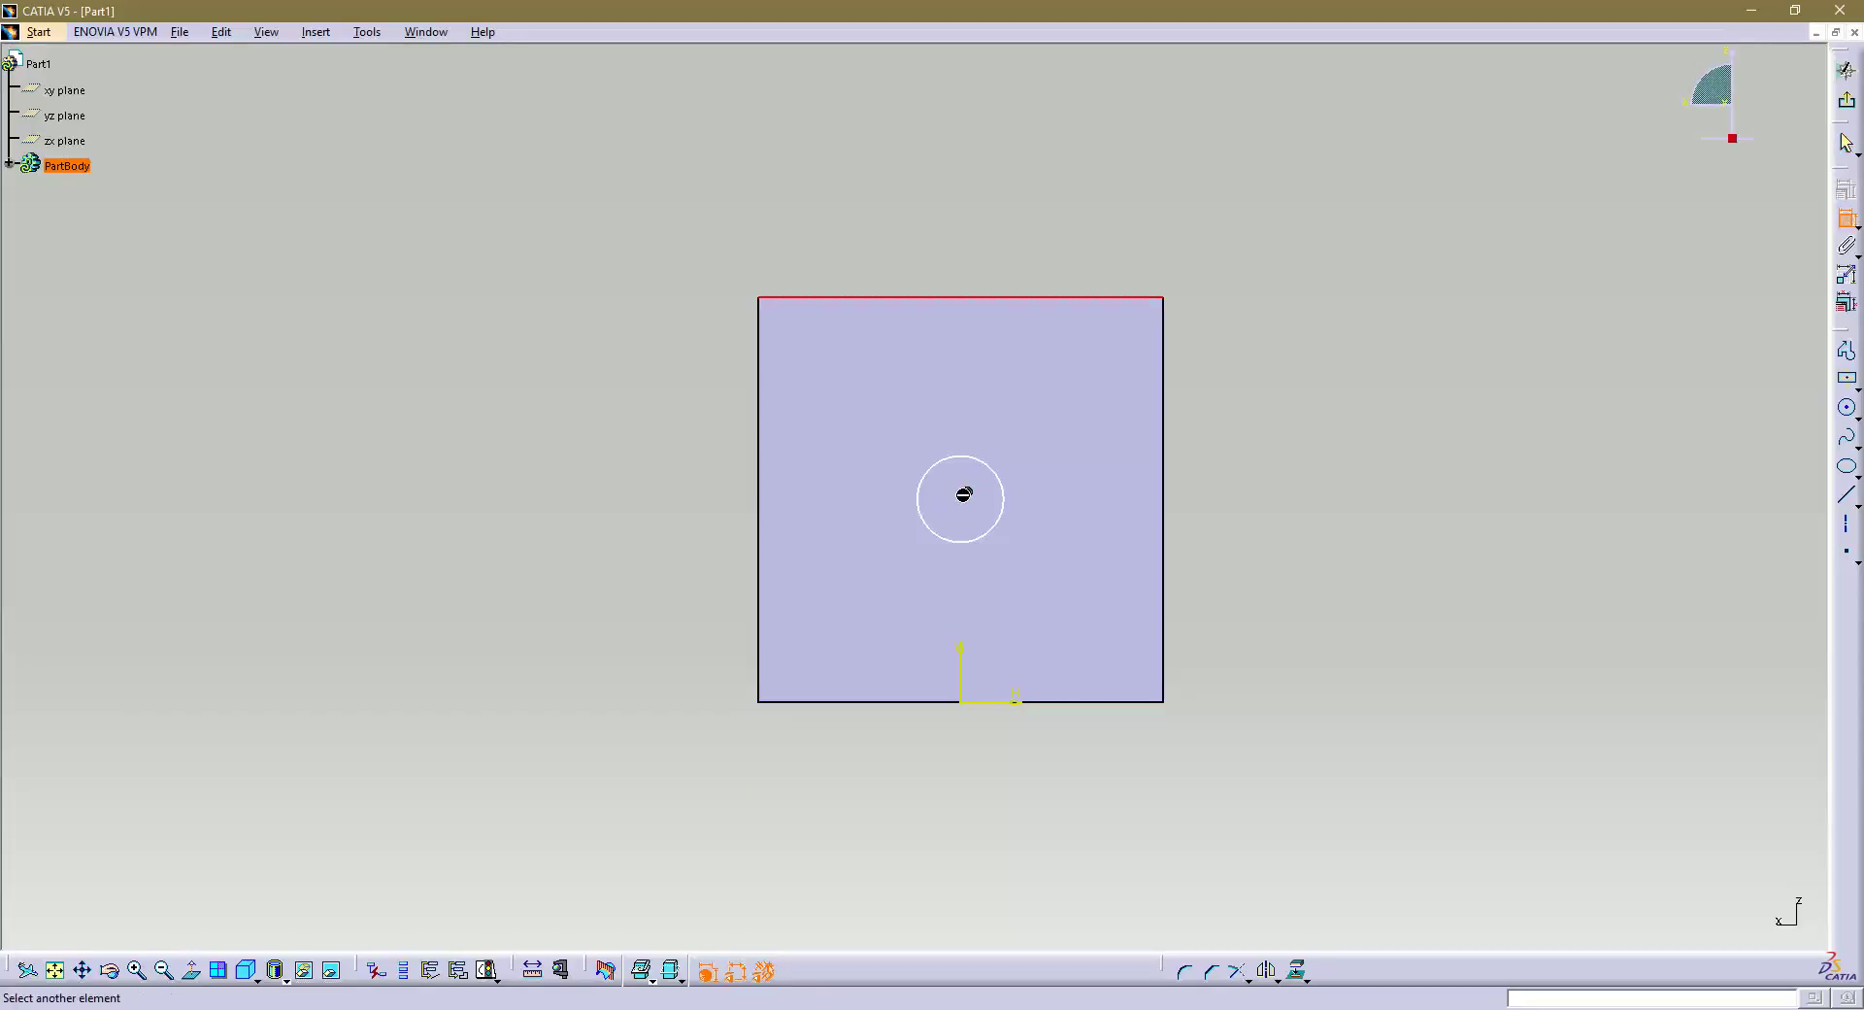
{"action": "left_click", "coordinate": [963, 495]}
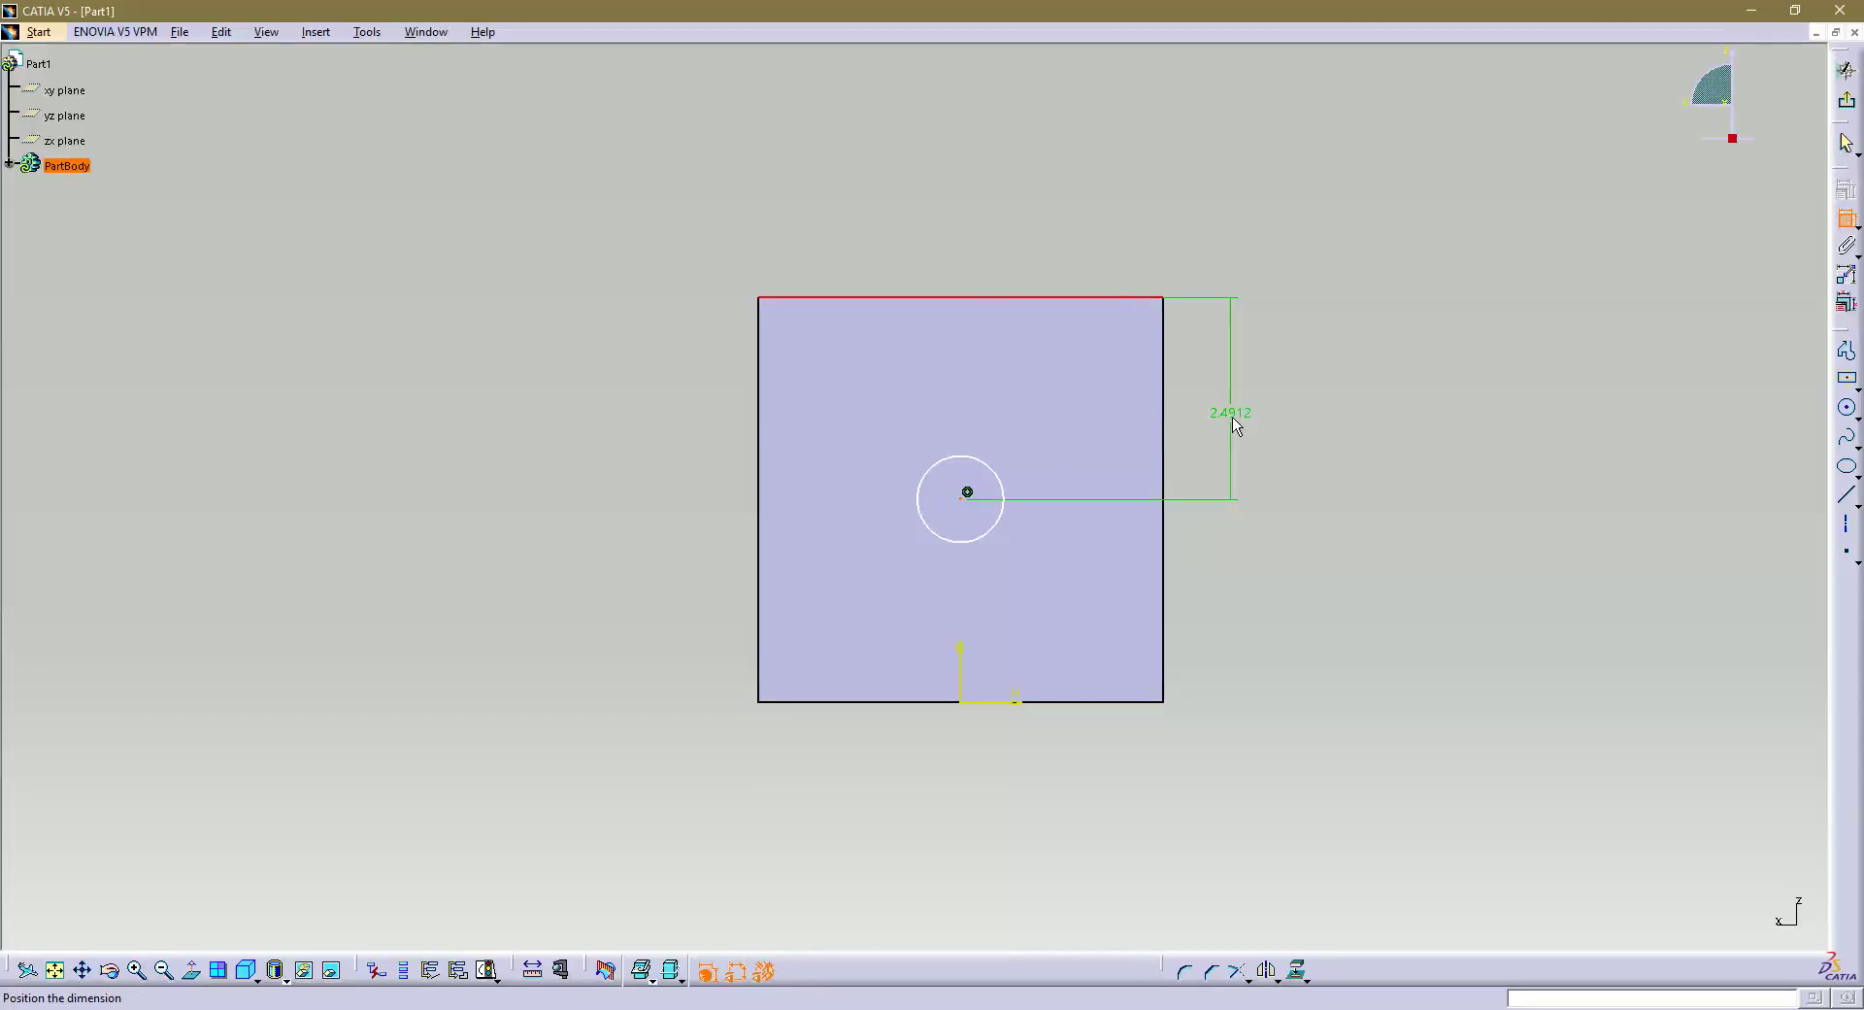
{"action": "left_click", "coordinate": [1234, 424]}
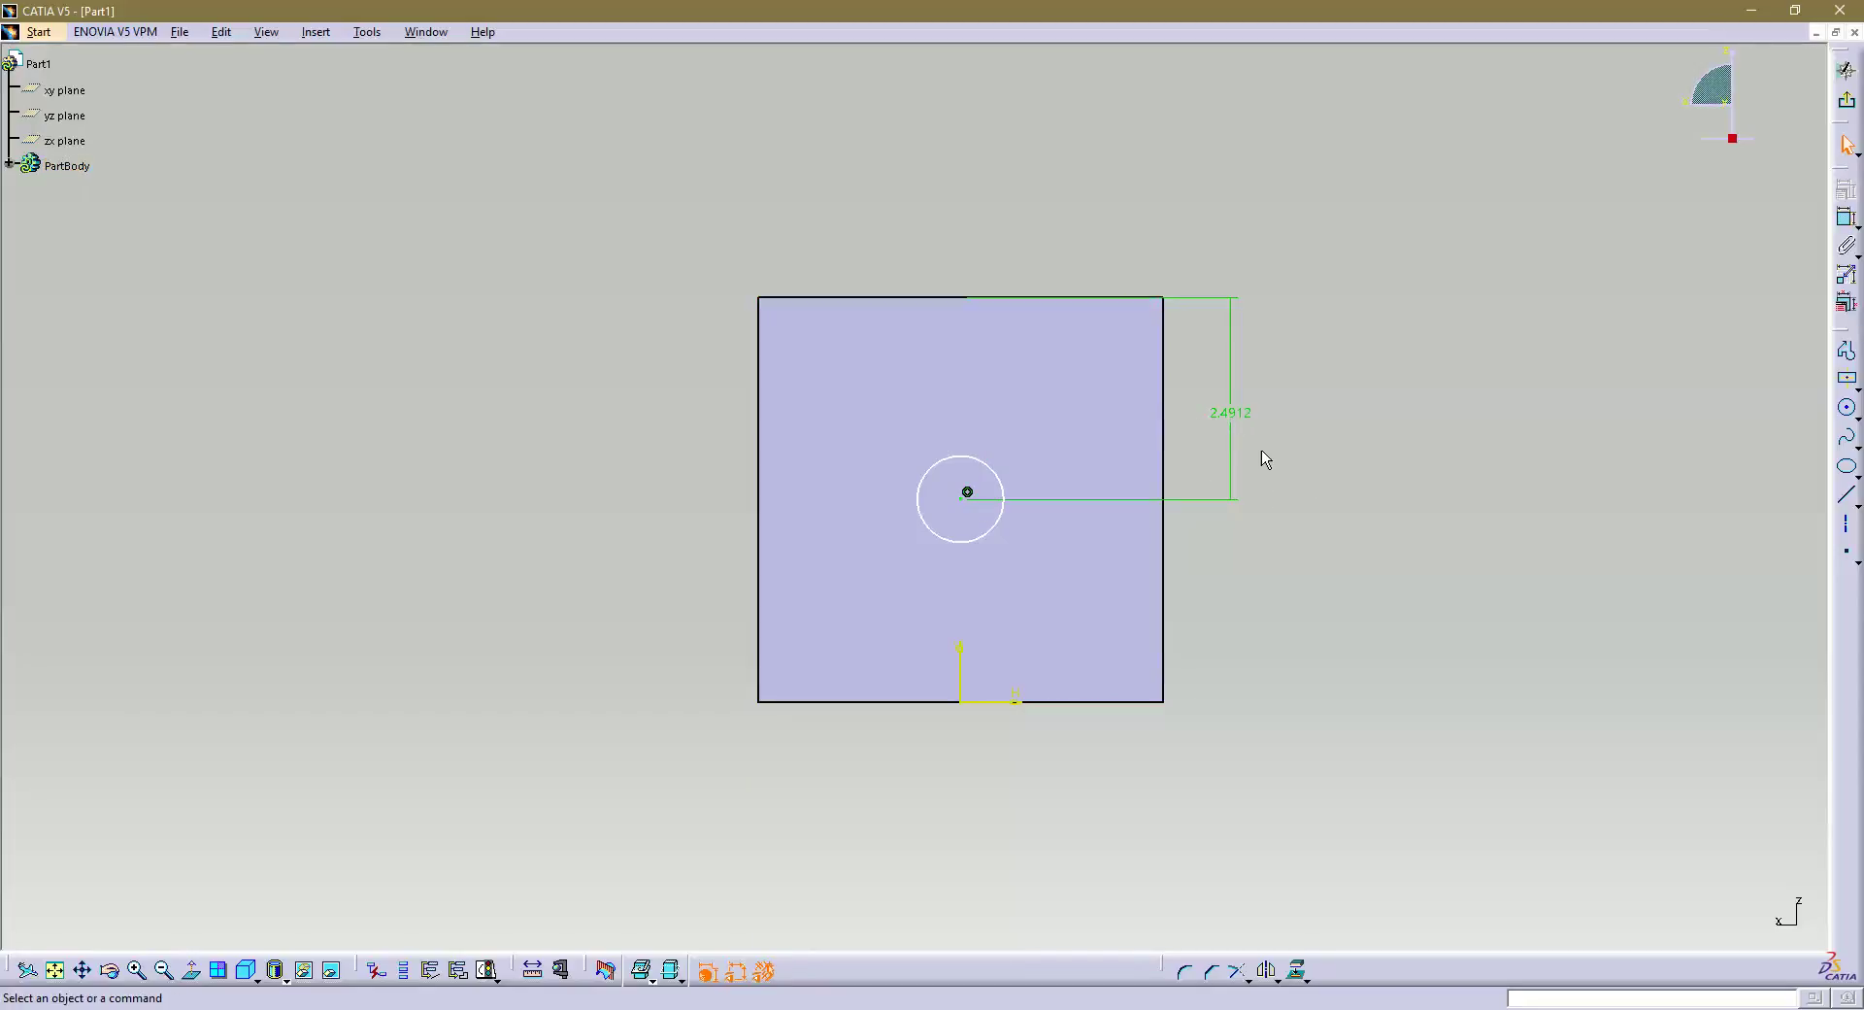
{"action": "left_click", "coordinate": [1233, 420]}
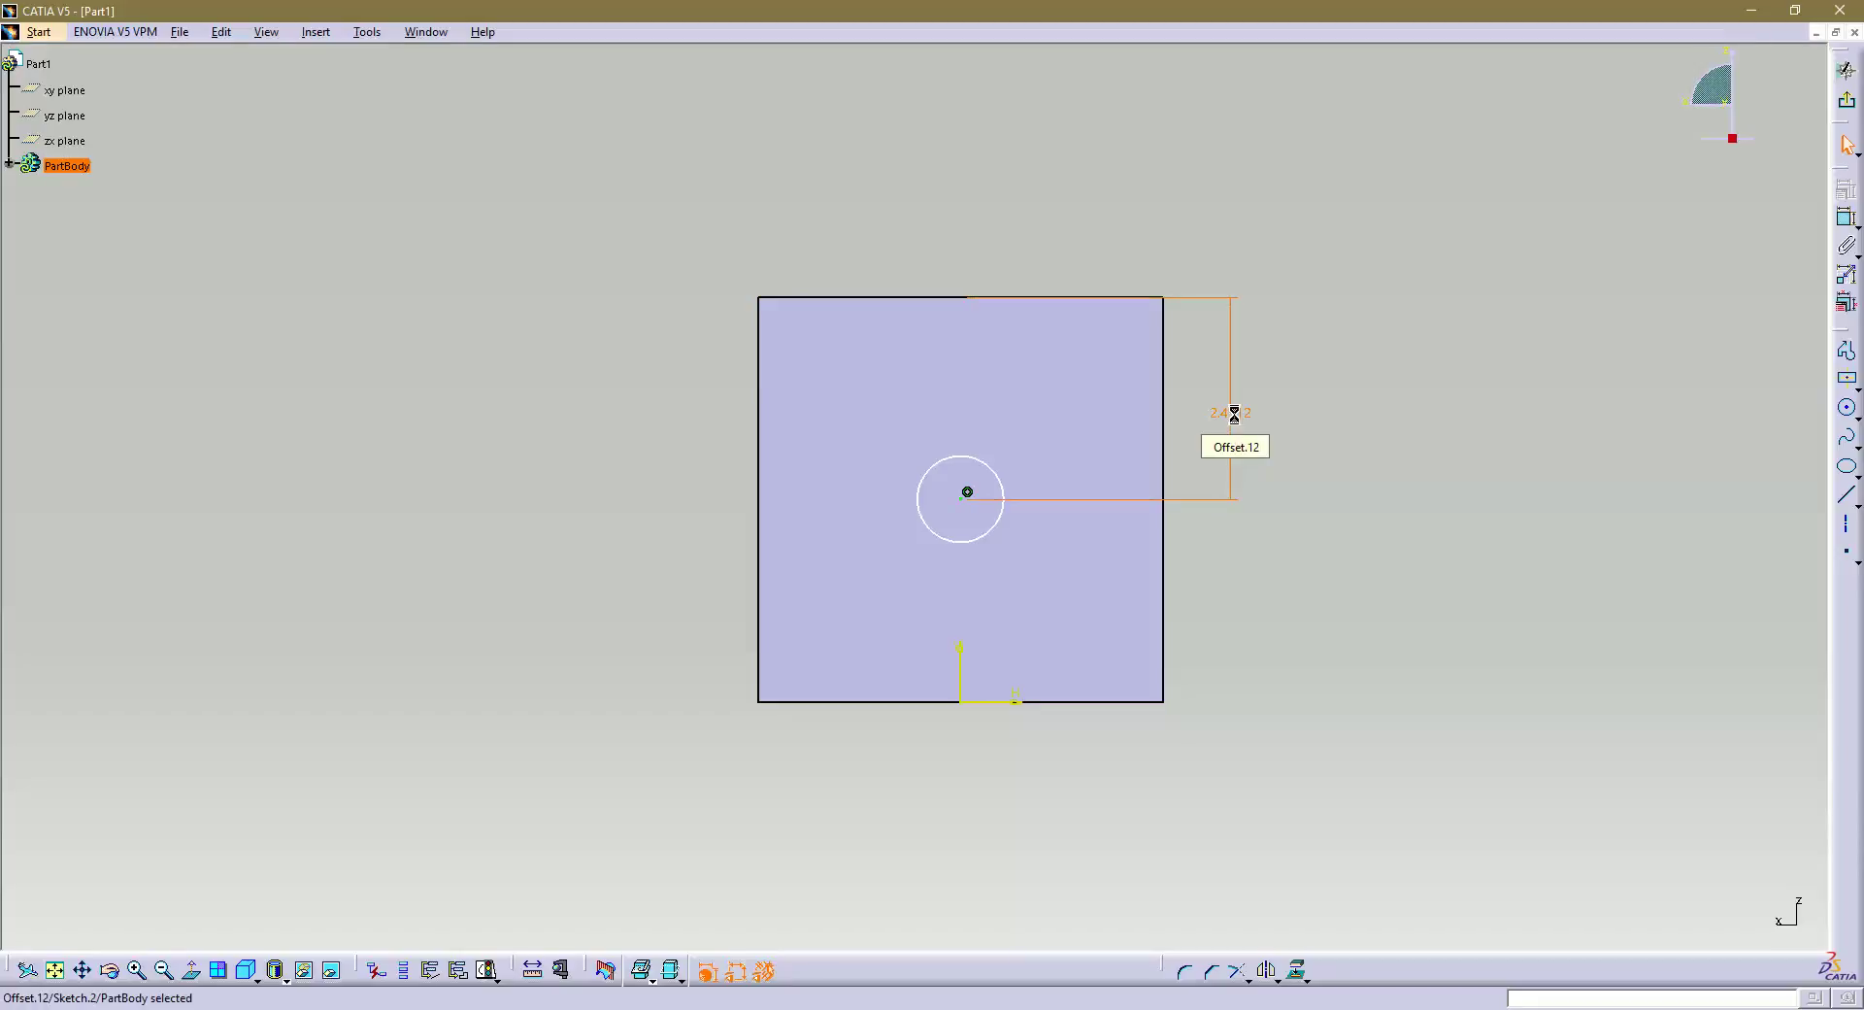
{"action": "key", "text": "Delete"}
Dimension the circle centre 5/2 (2.5 in) from the face's top edge.
{"action": "left_click", "coordinate": [1845, 219]}
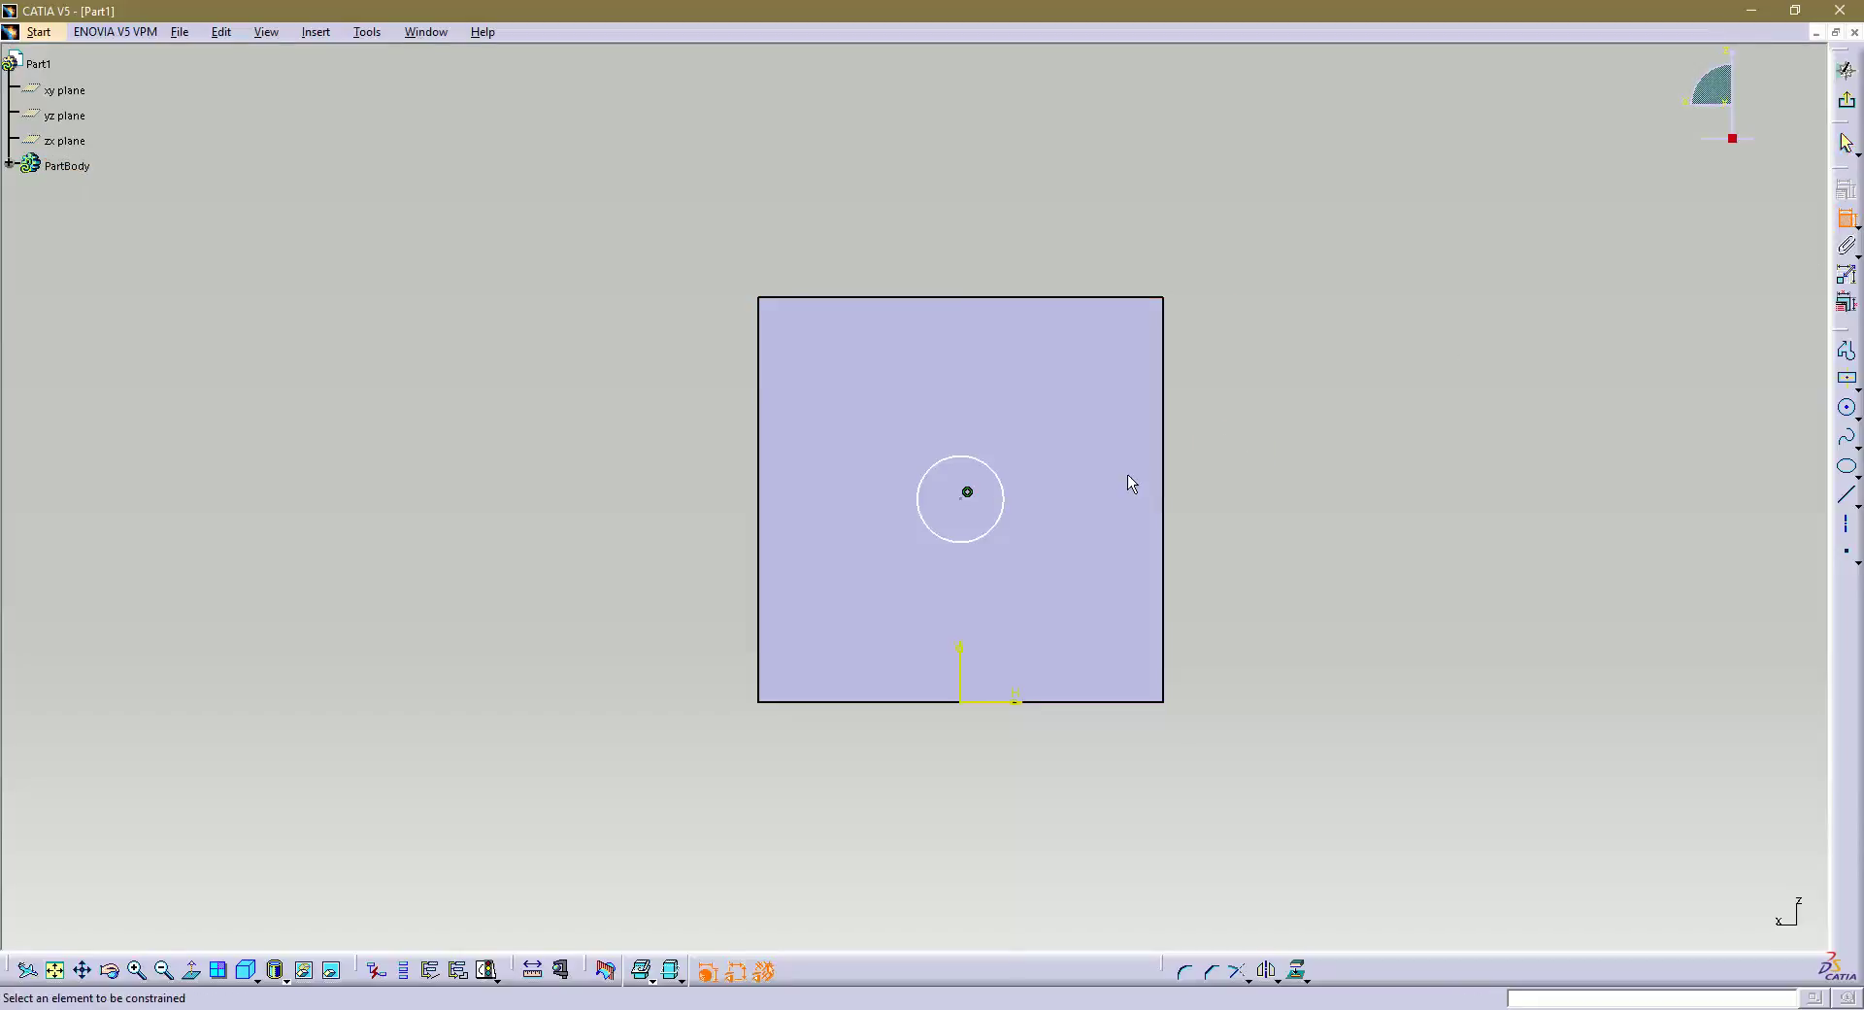
{"action": "left_click", "coordinate": [966, 492]}
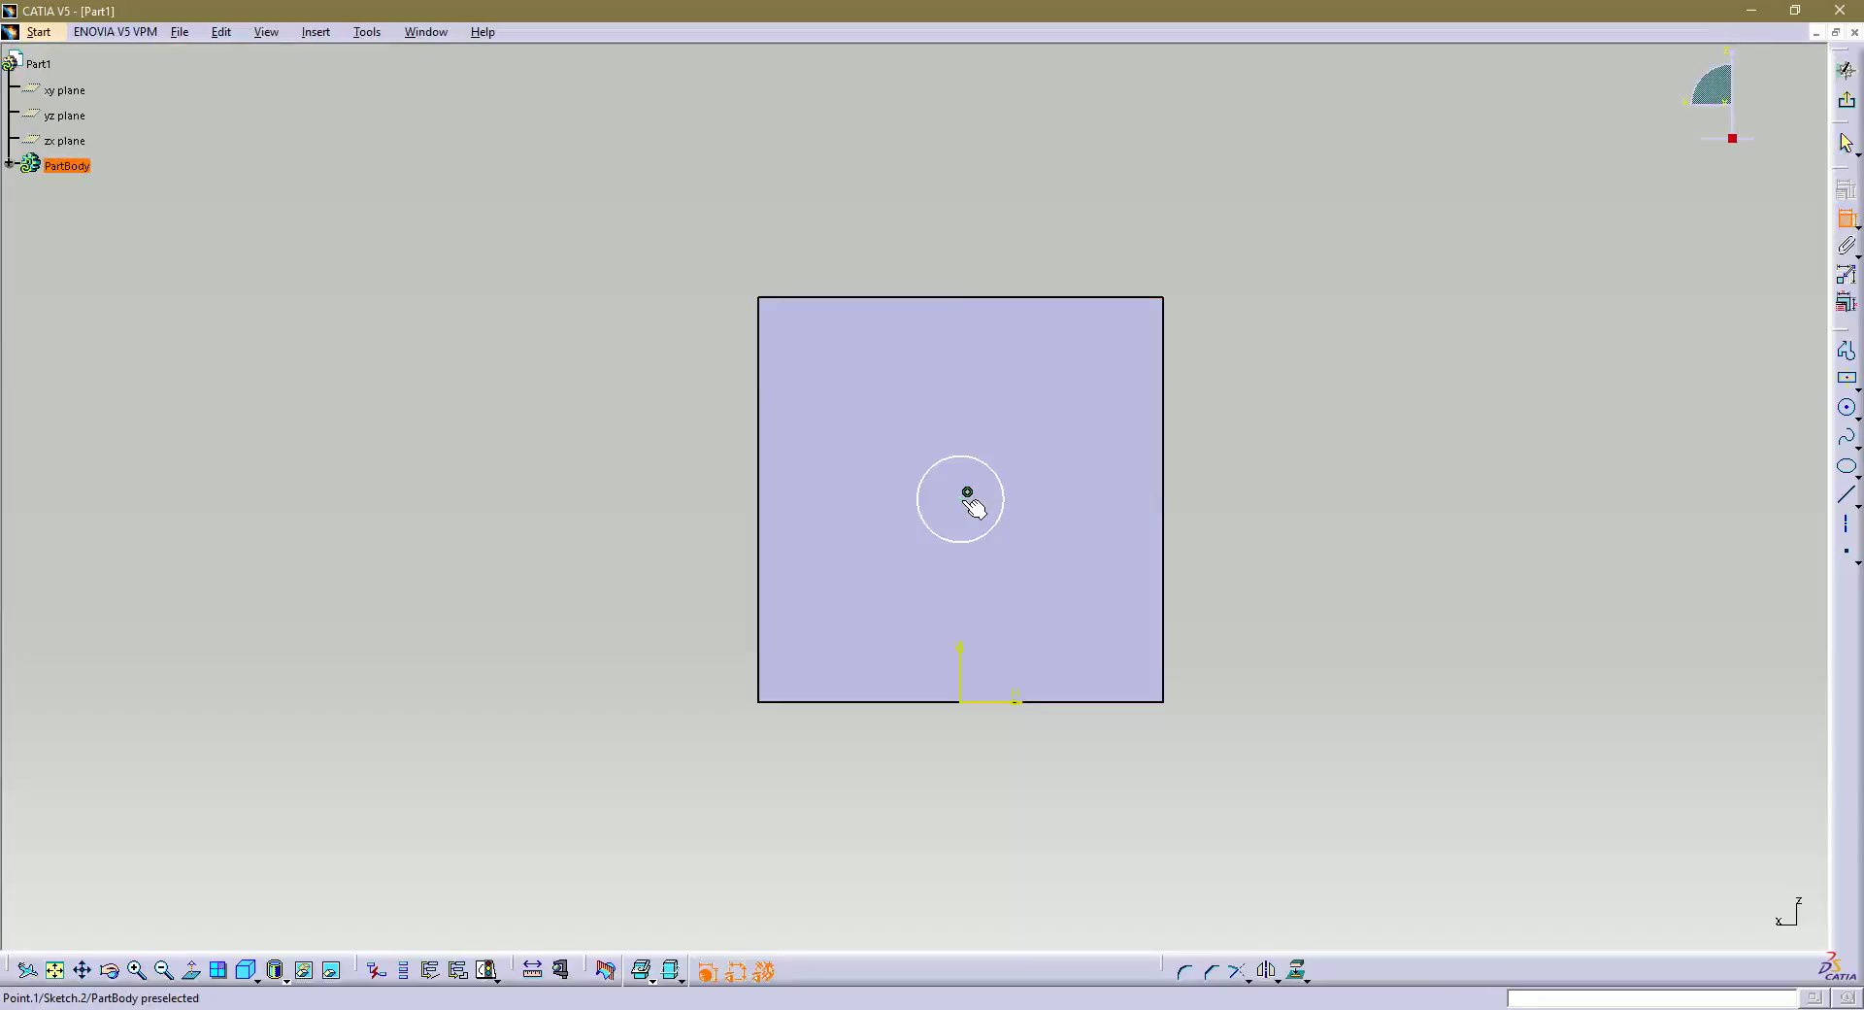
{"action": "left_click", "coordinate": [984, 302]}
{"action": "left_click", "coordinate": [1242, 411]}
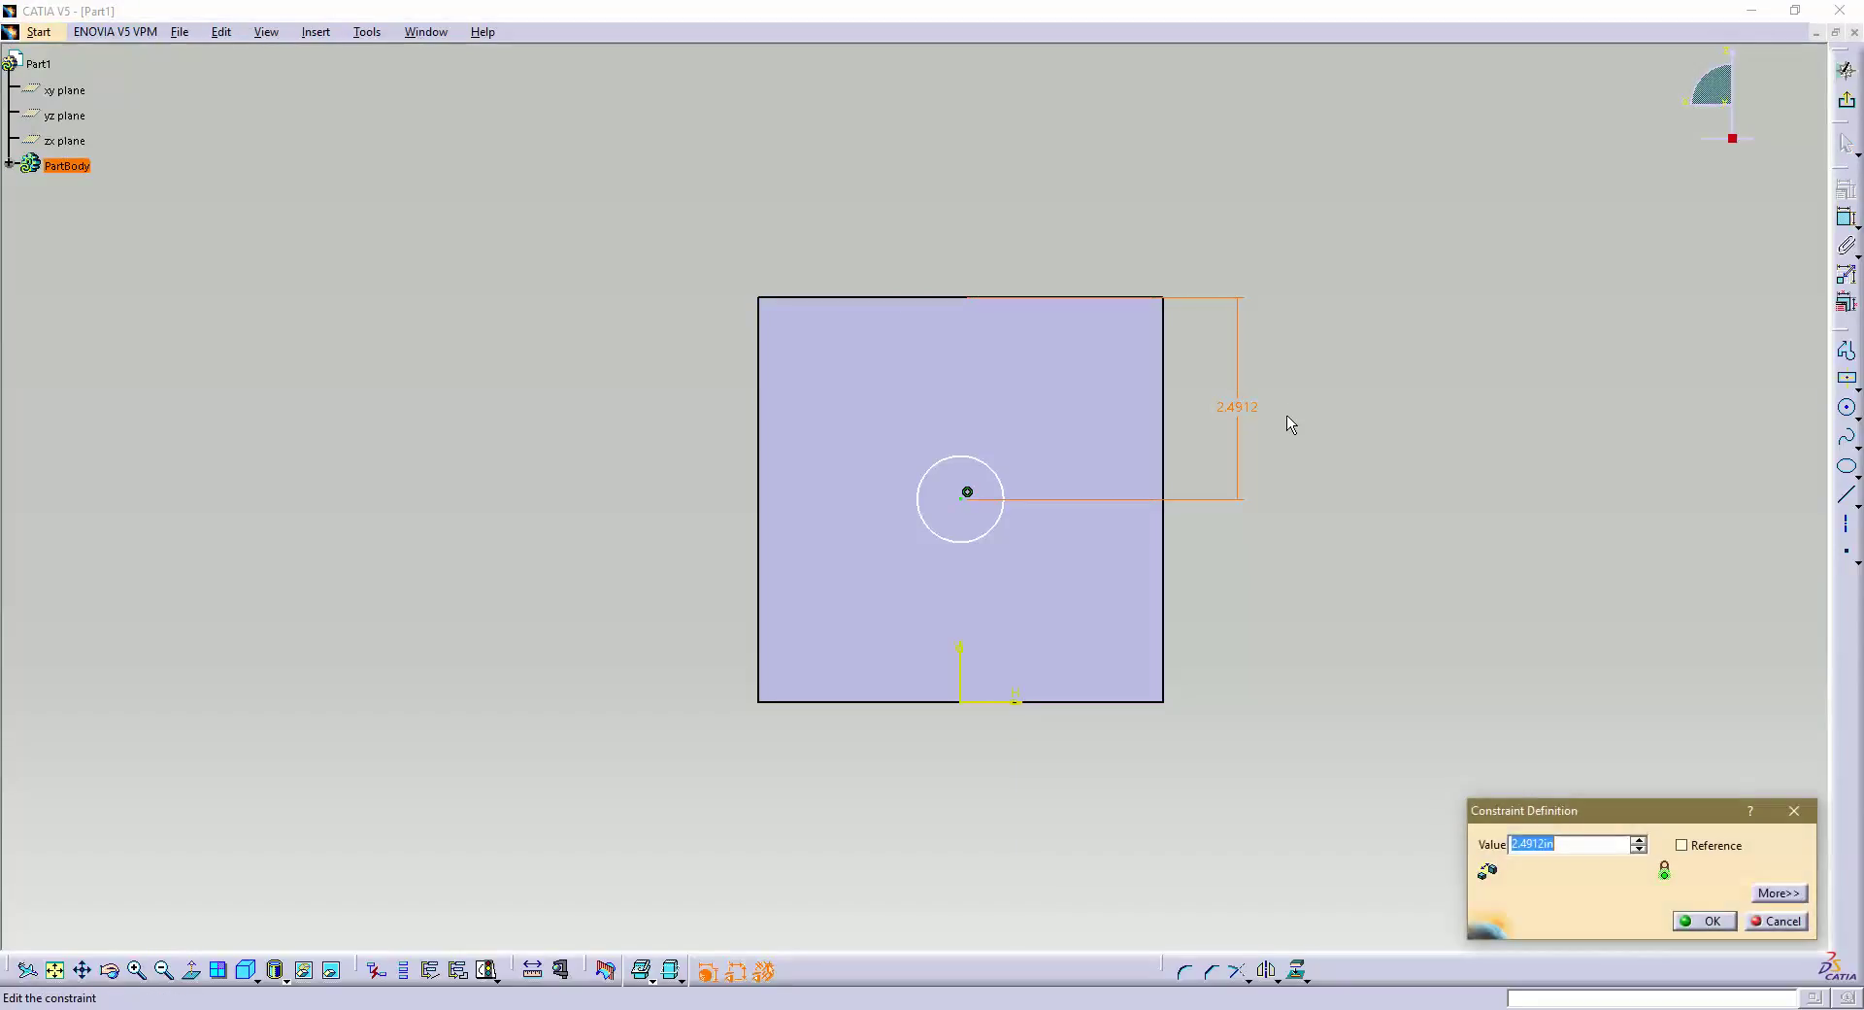
{"action": "type", "text": "5"}
{"action": "type", "text": "/2"}
{"action": "key", "text": "Return"}
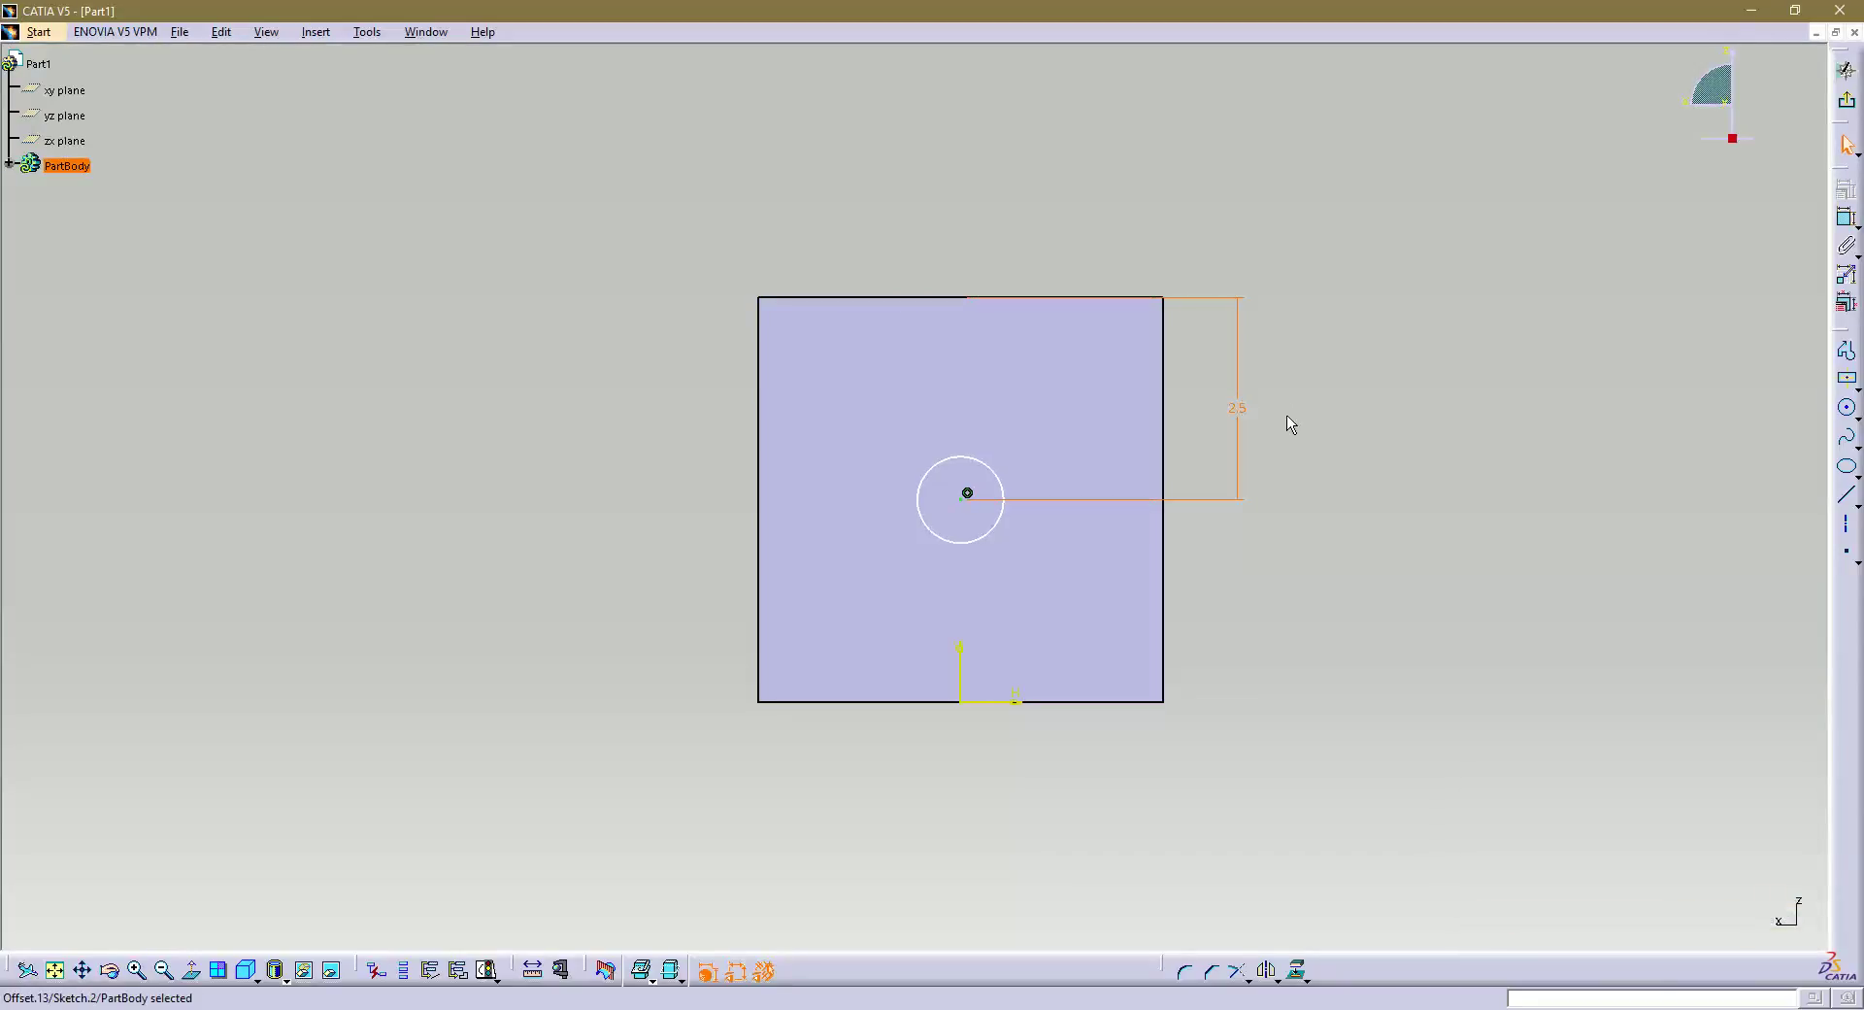
Constrain the circle as a 1.5 in diameter, then exit the sketch.
{"action": "left_click", "coordinate": [1273, 434]}
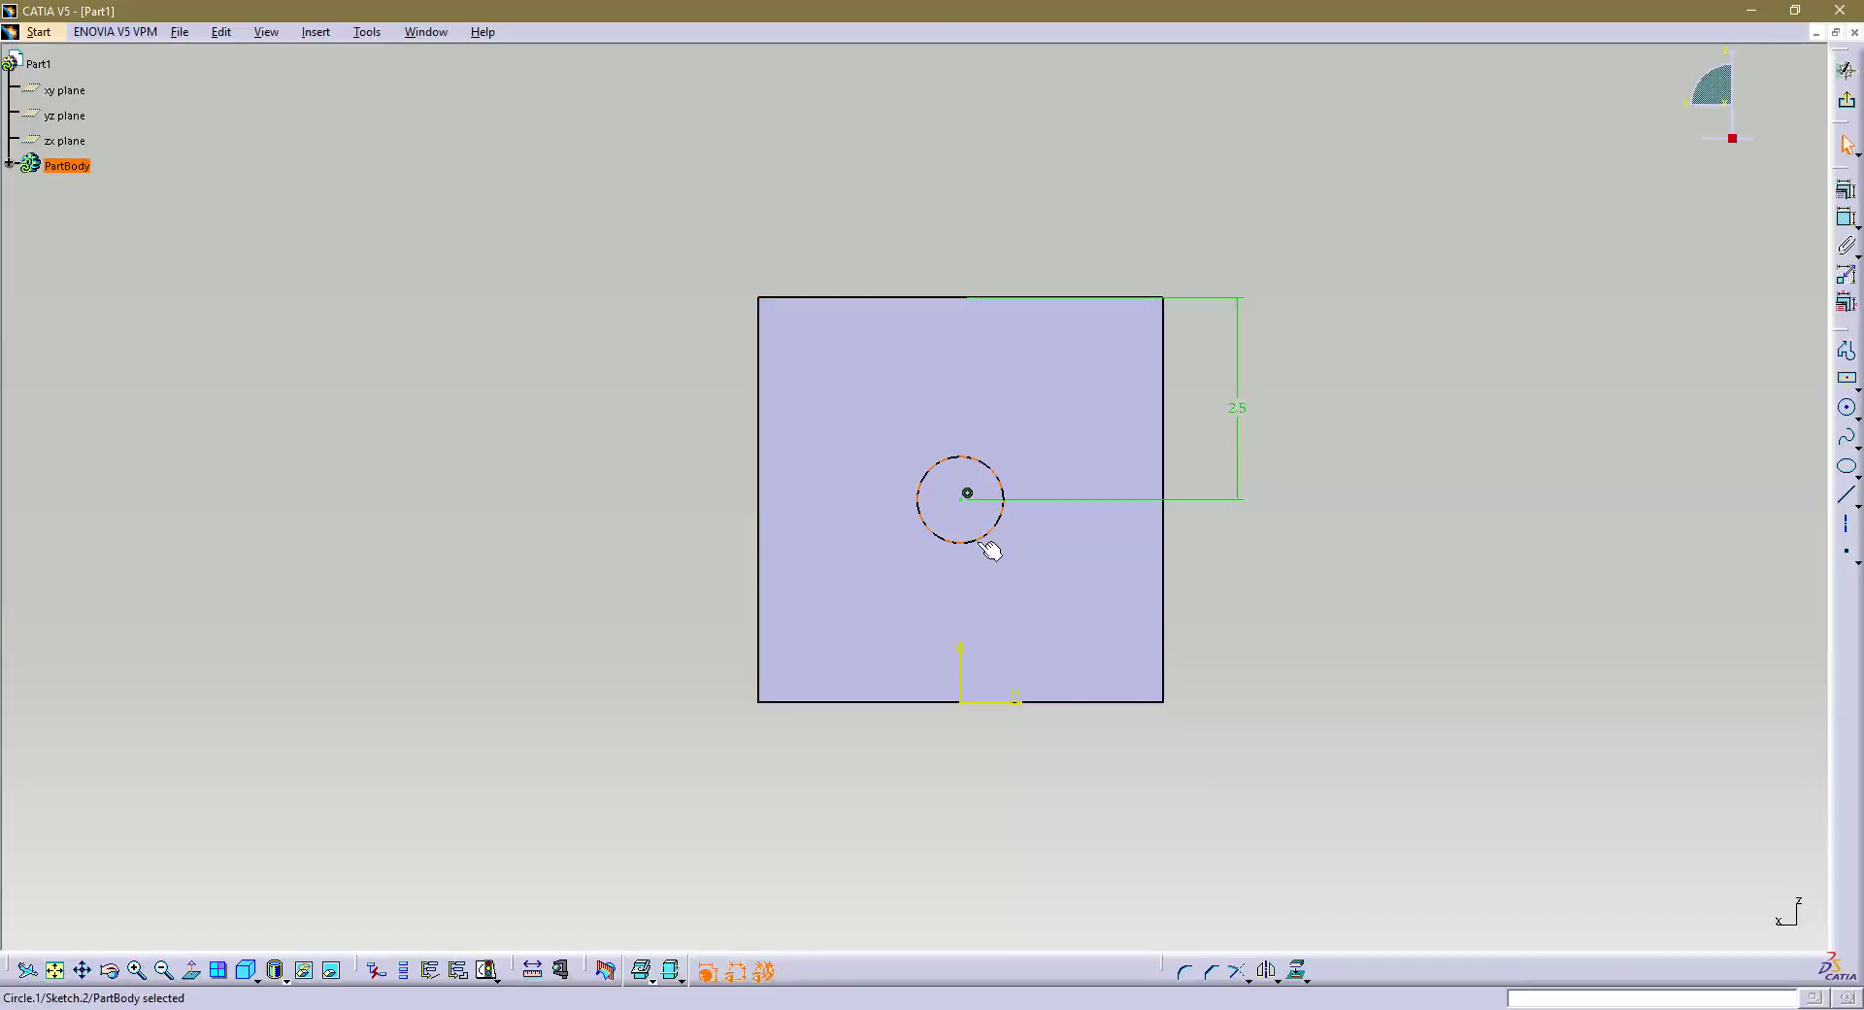
{"action": "left_click", "coordinate": [1846, 217]}
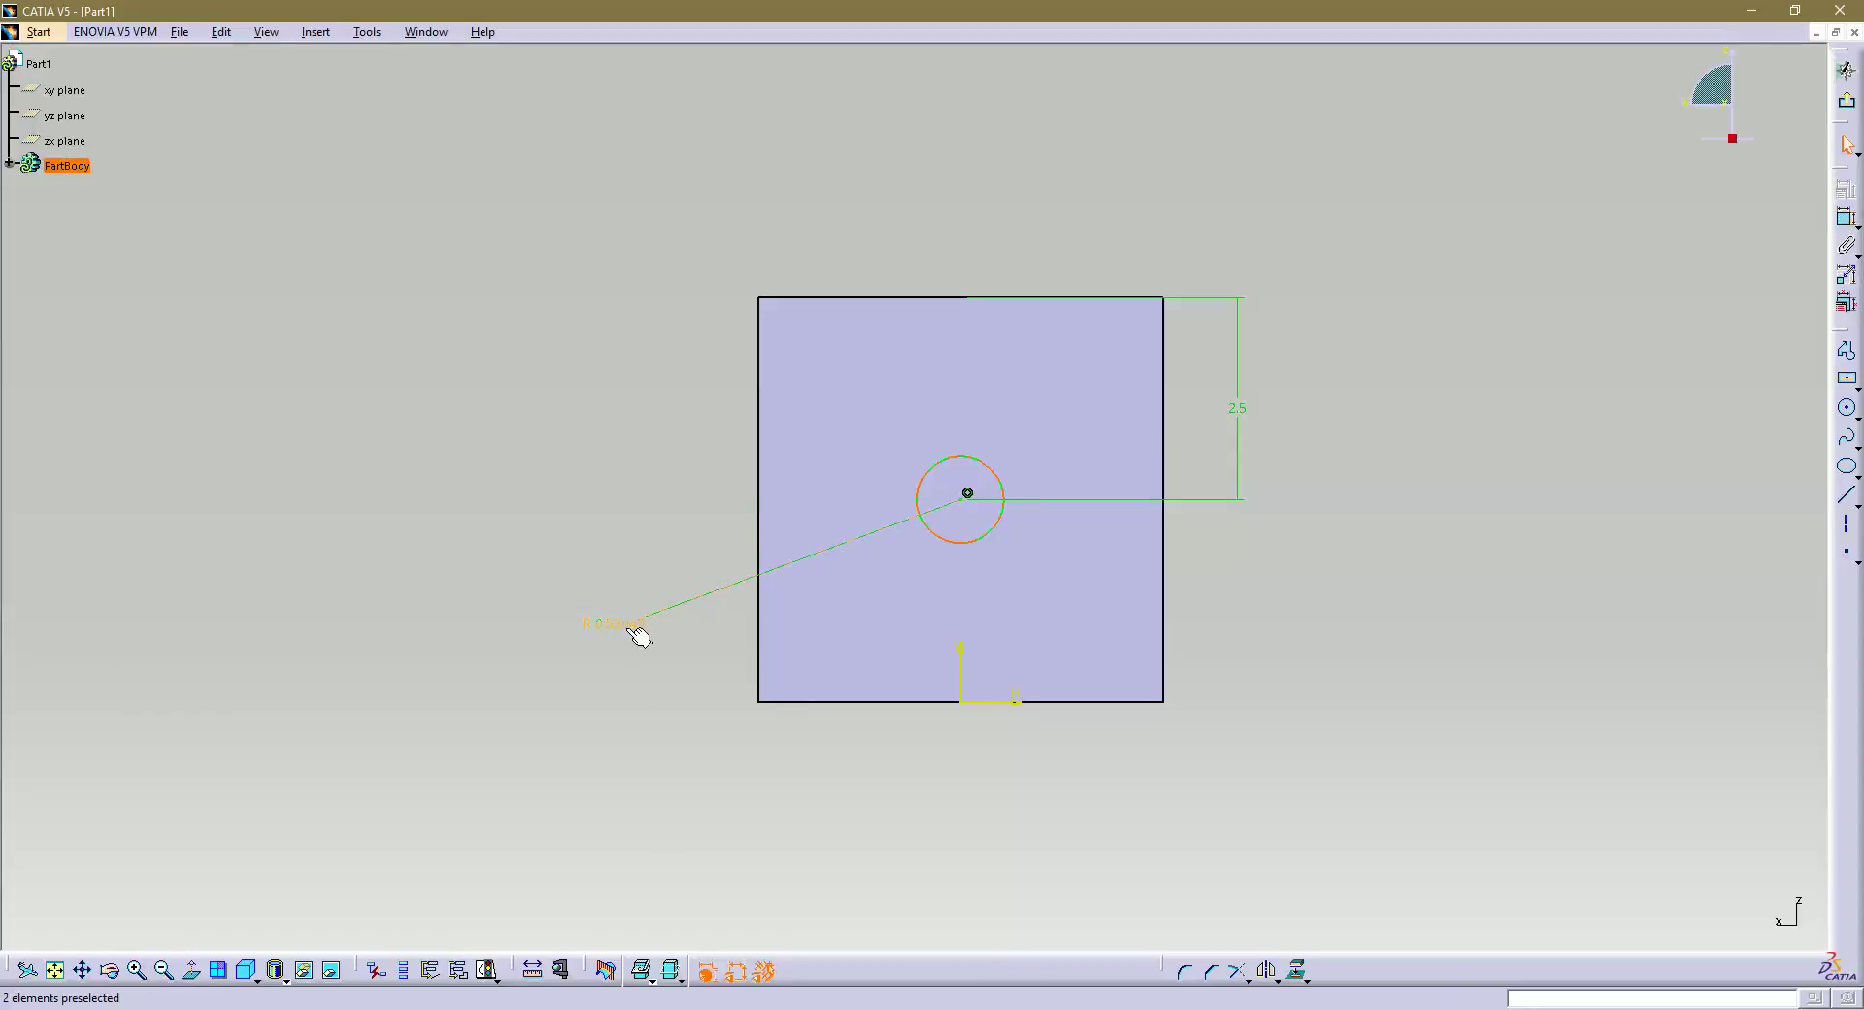
{"action": "double_click", "coordinate": [614, 624]}
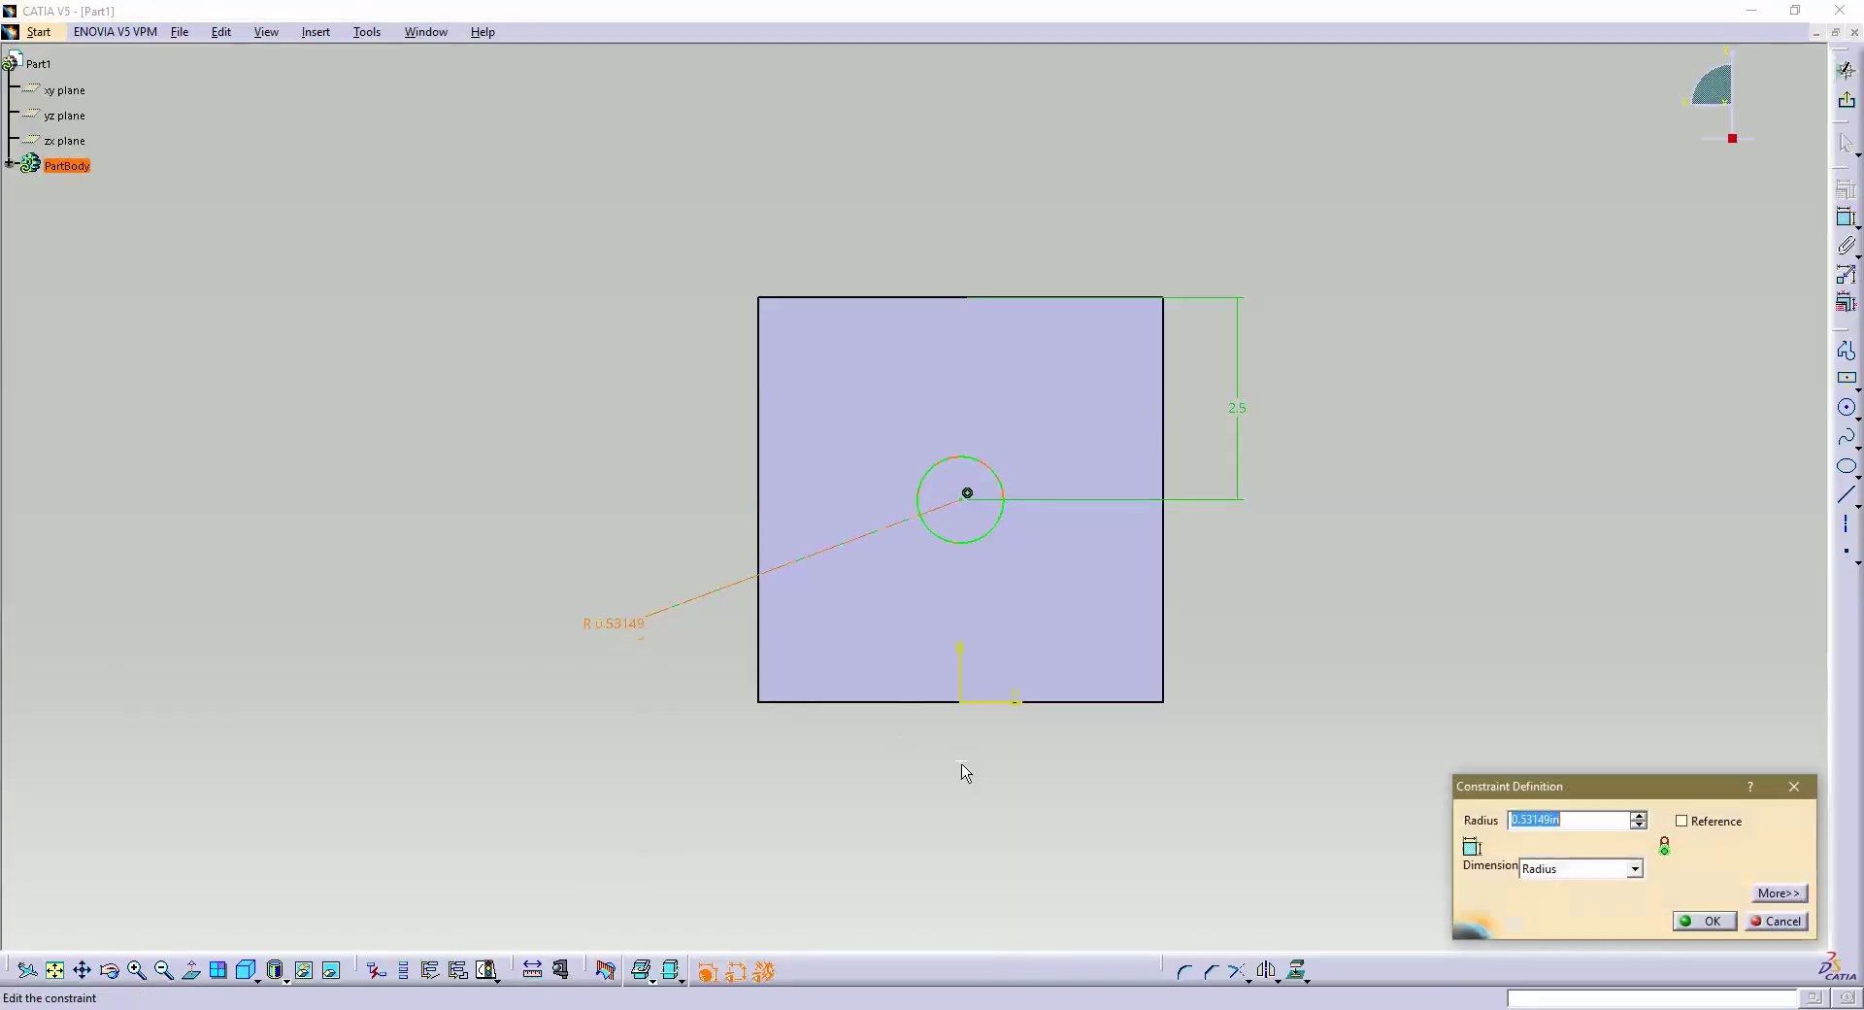
{"action": "left_click", "coordinate": [1635, 869]}
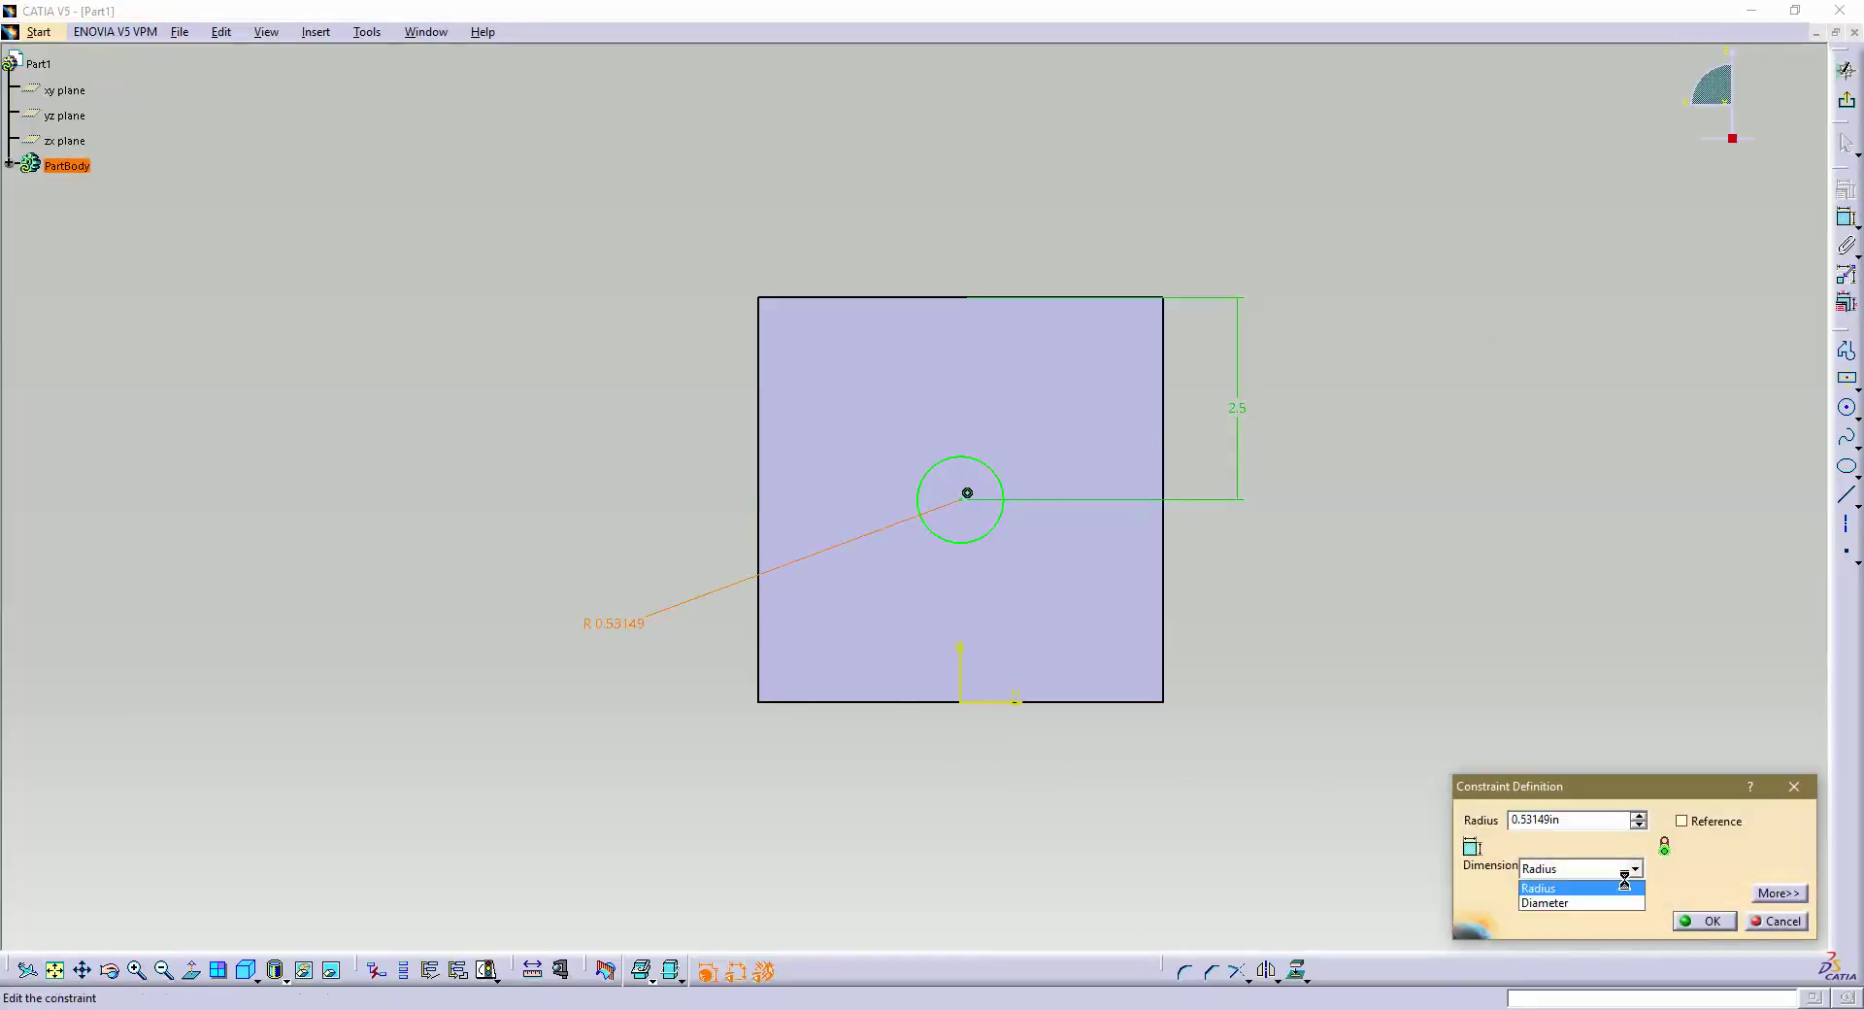
{"action": "left_click", "coordinate": [1590, 902]}
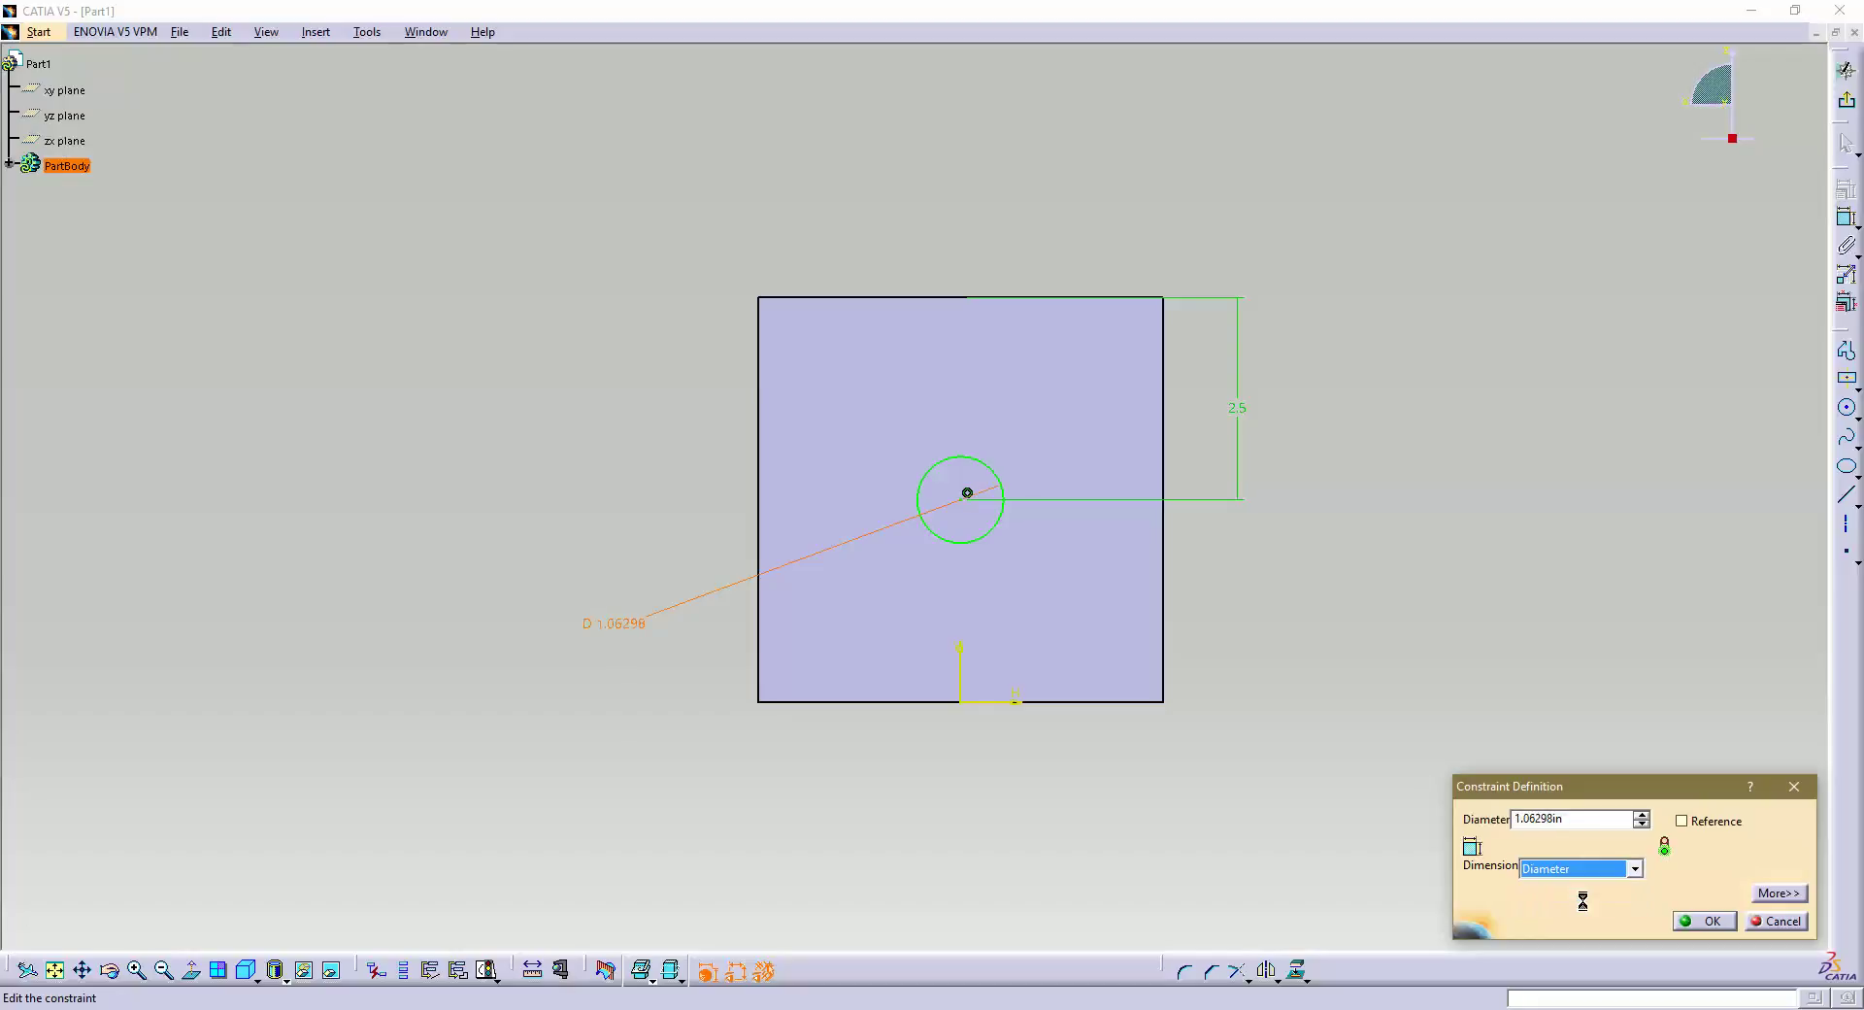
{"action": "double_click", "coordinate": [1577, 818]}
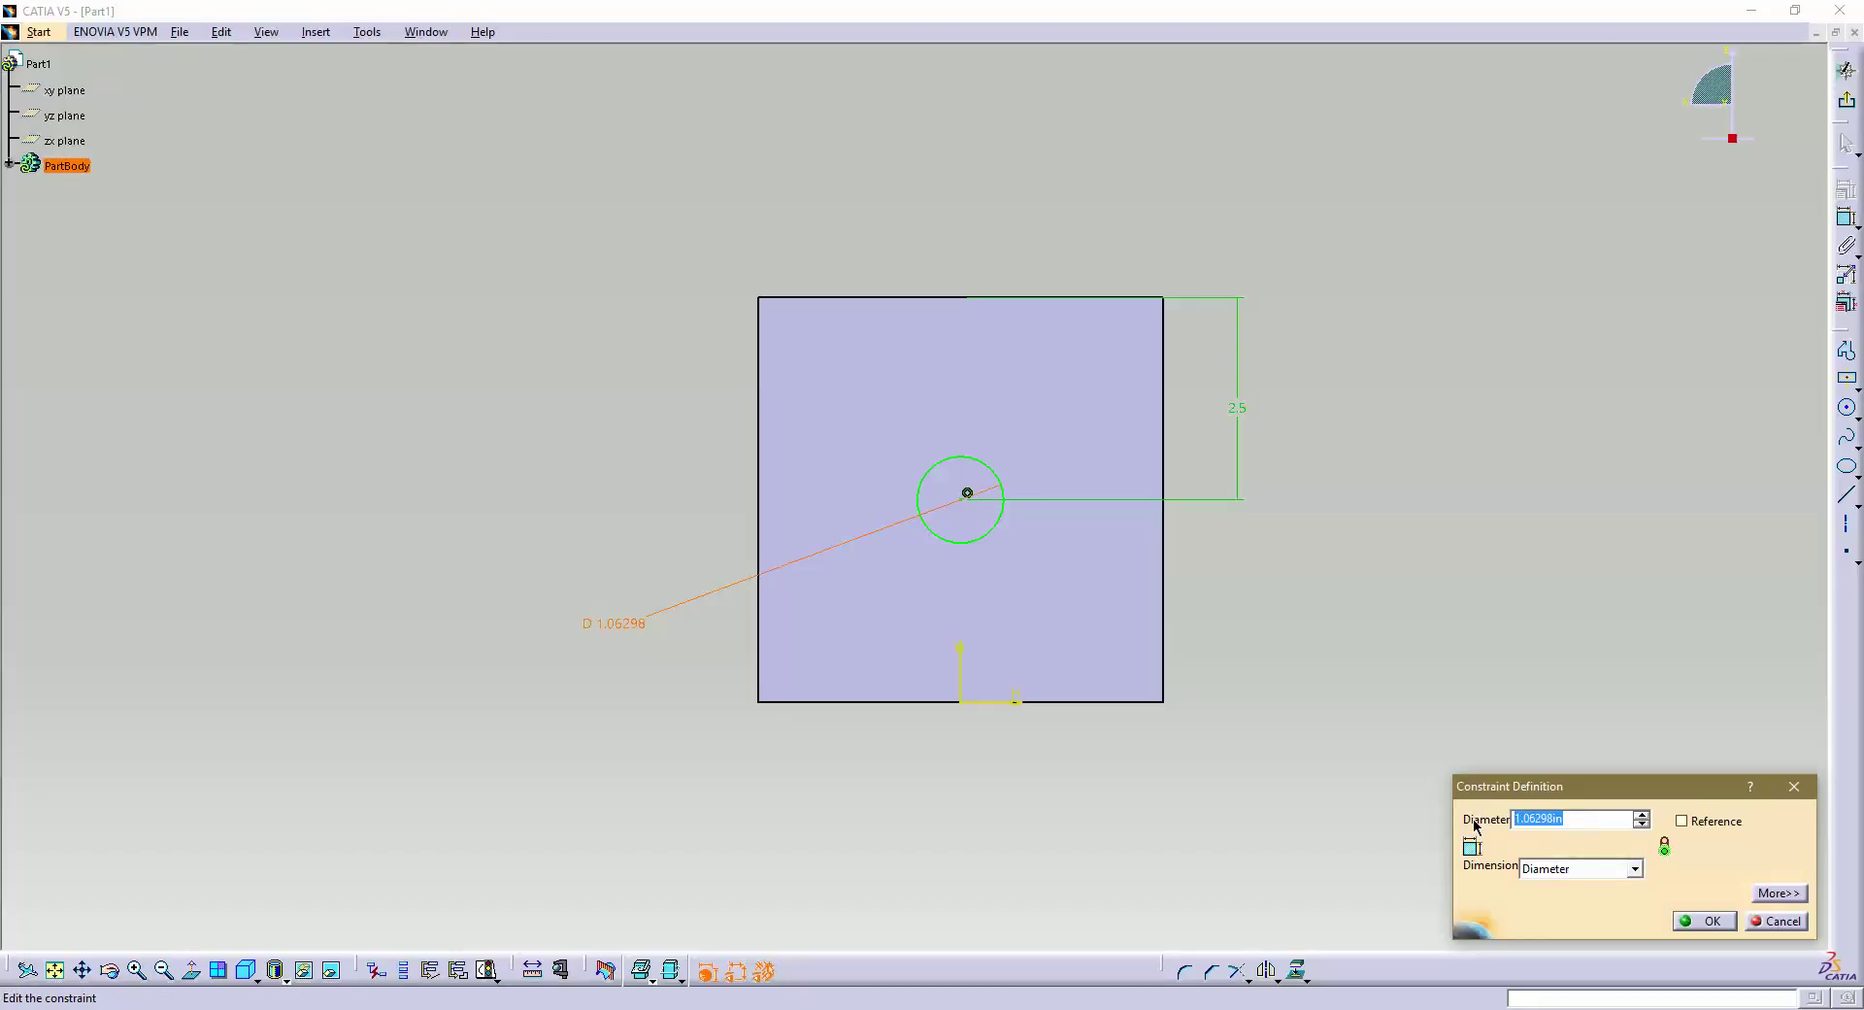
{"action": "type", "text": "1.5"}
{"action": "key", "text": "Return"}
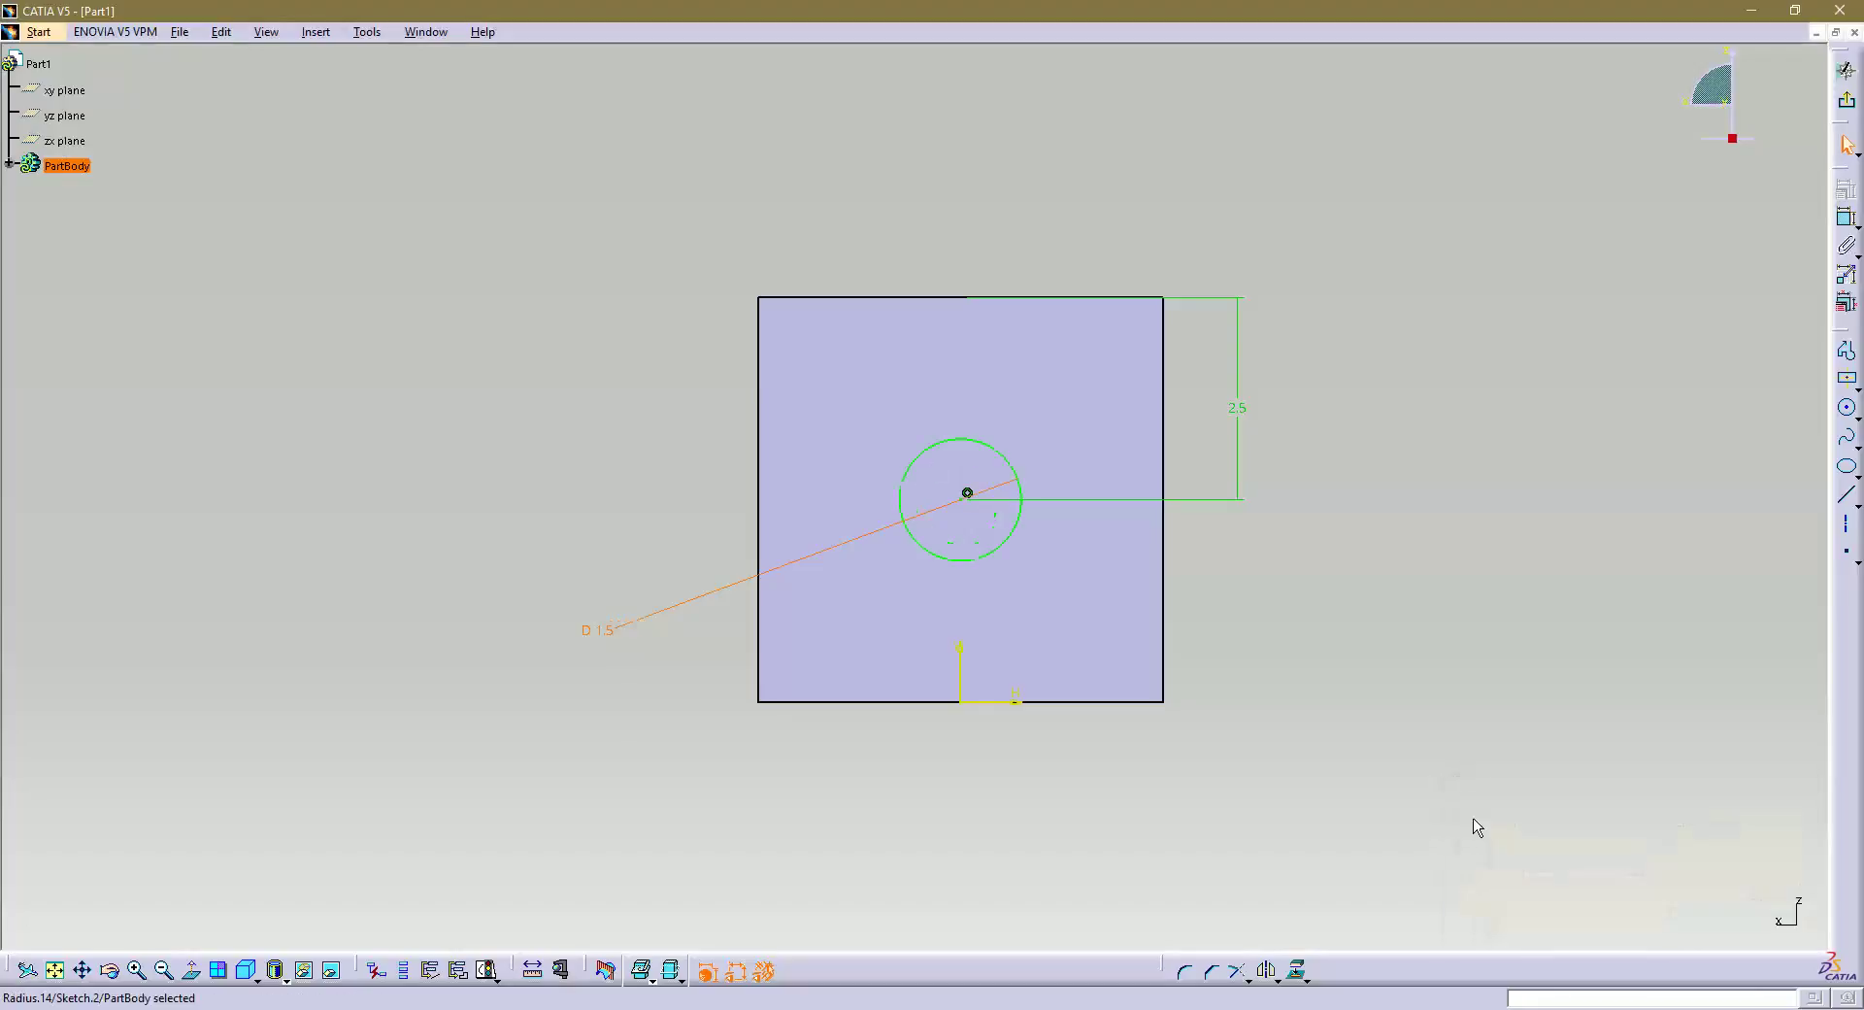
{"action": "left_click", "coordinate": [1479, 598]}
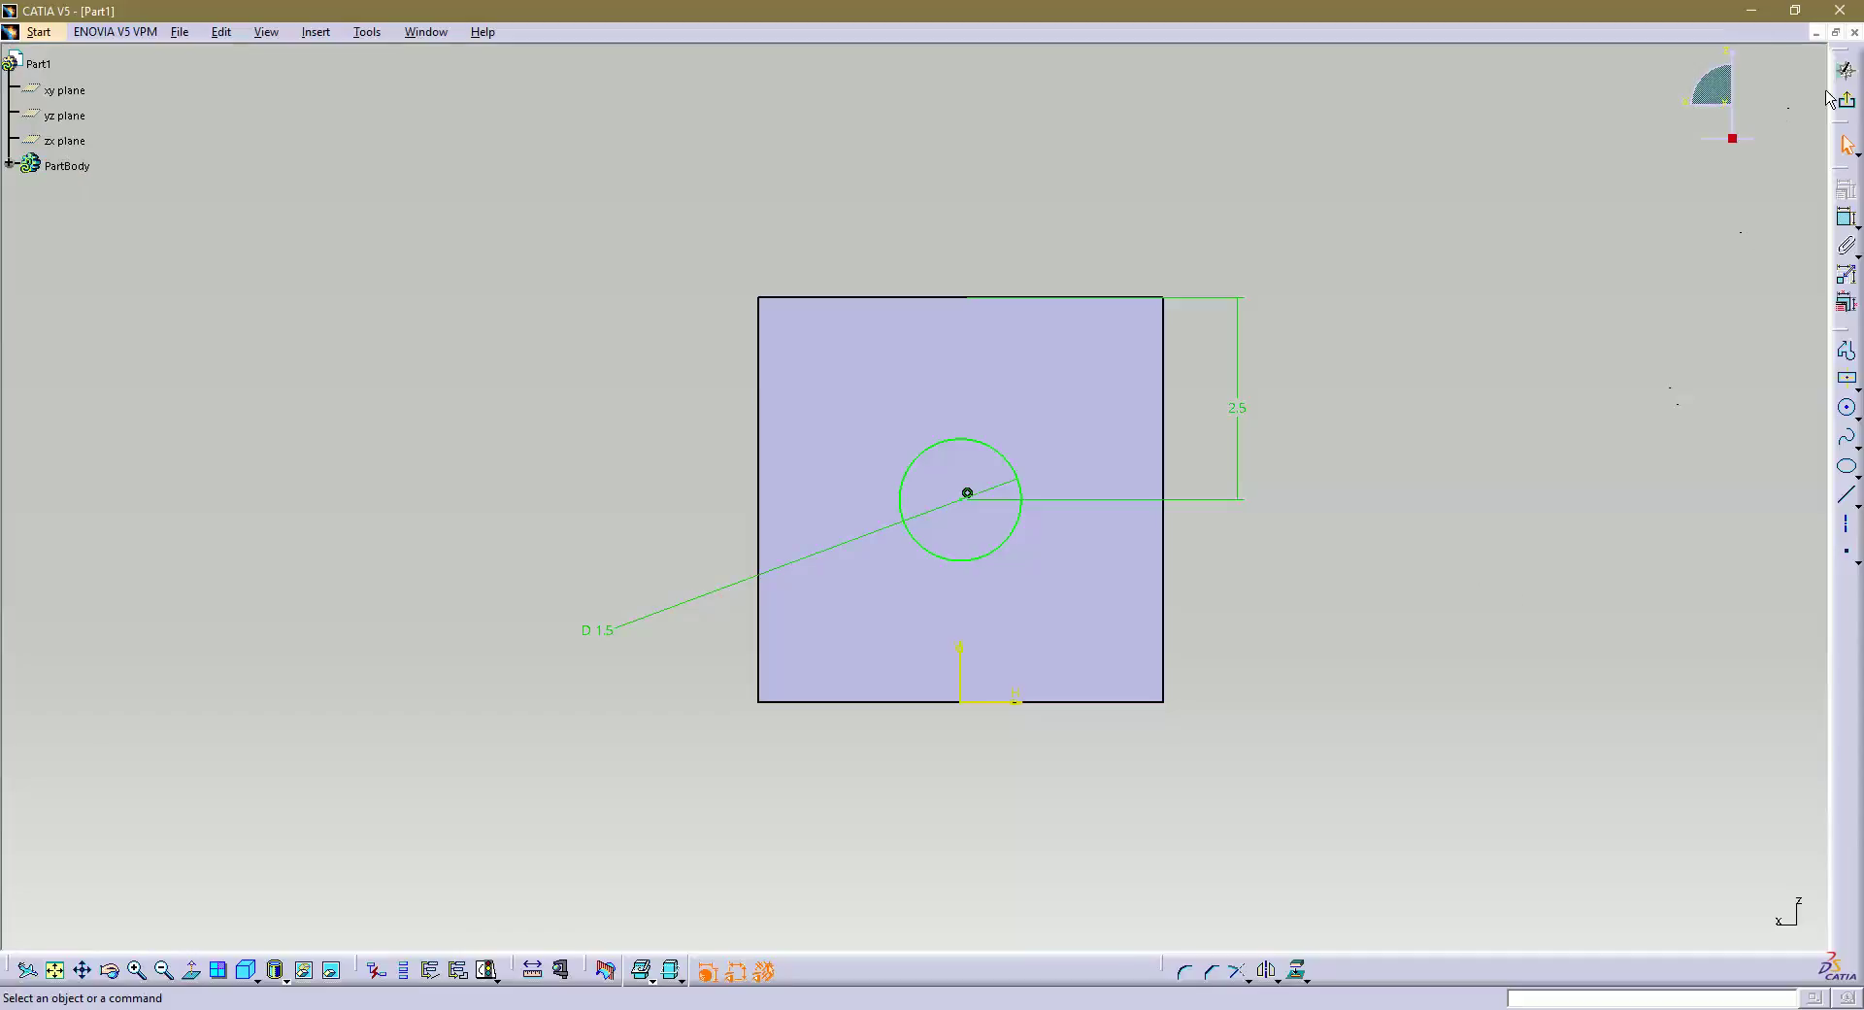
{"action": "left_click", "coordinate": [1846, 99]}
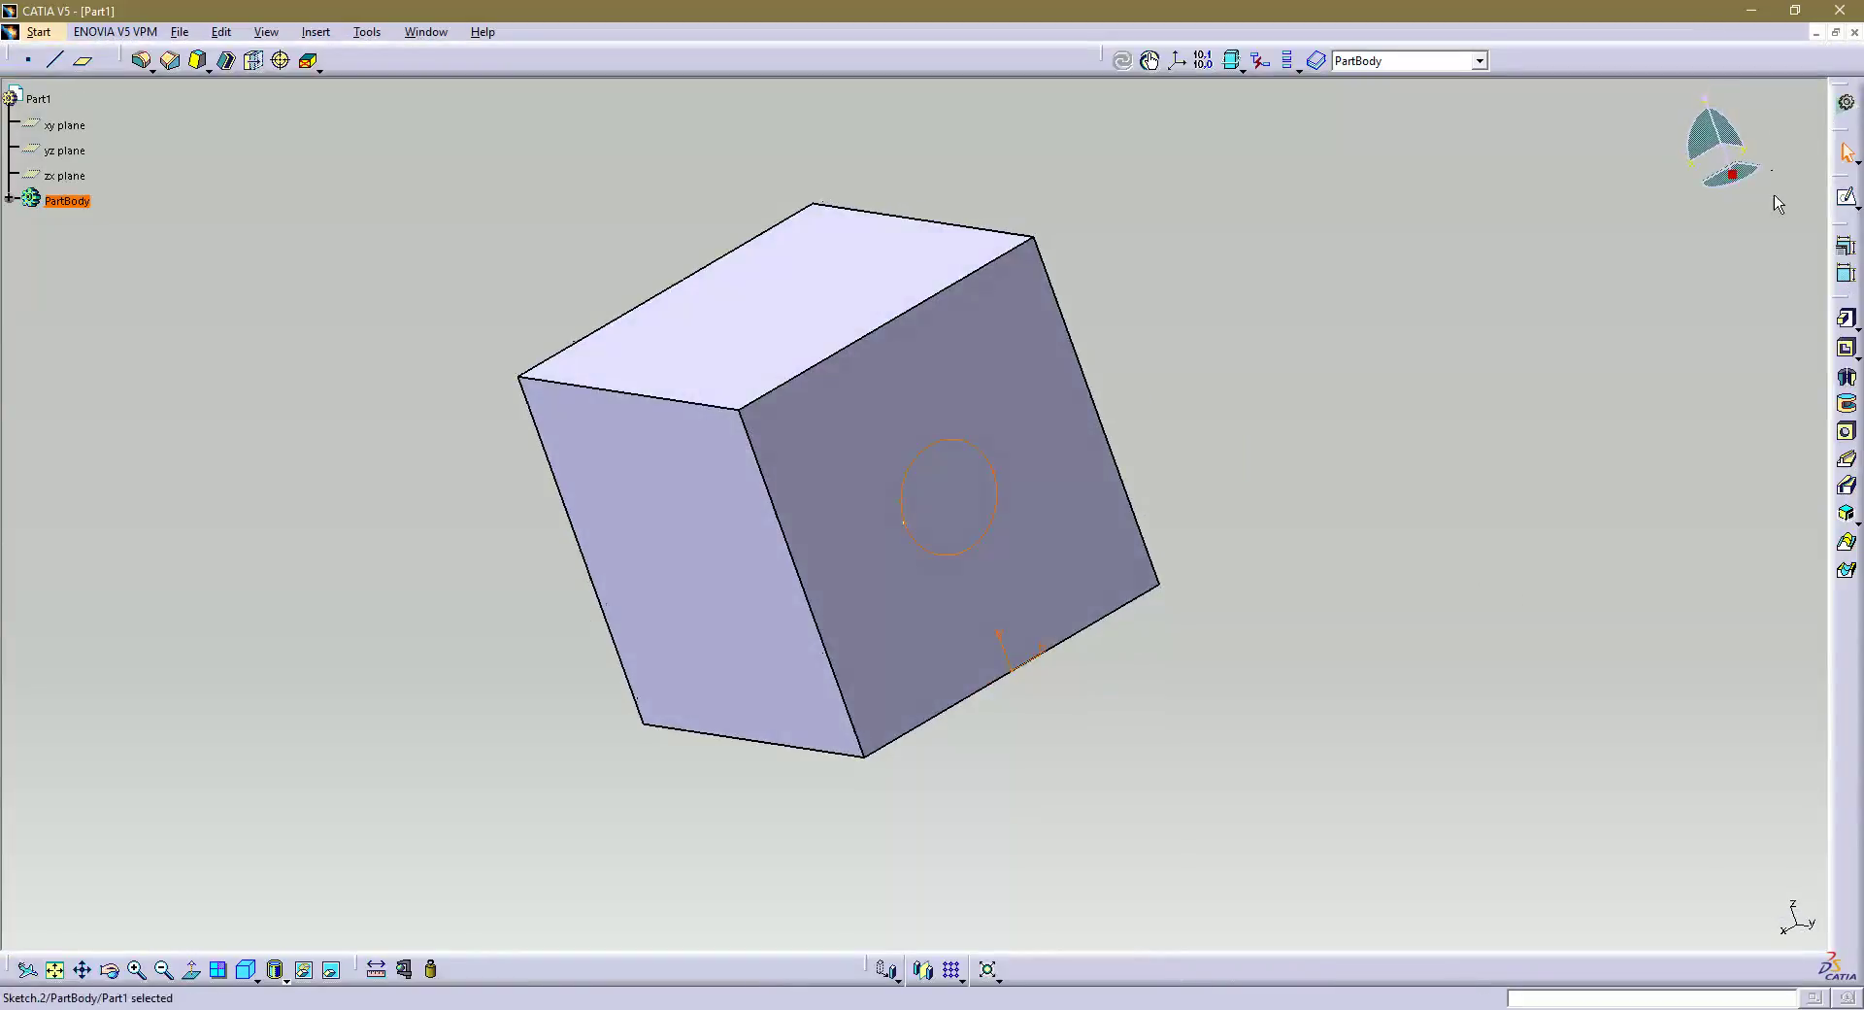
Create a pocket from the circle sketch (Sketch.2) with its limit set to Up to last.
{"action": "left_click", "coordinate": [1846, 348]}
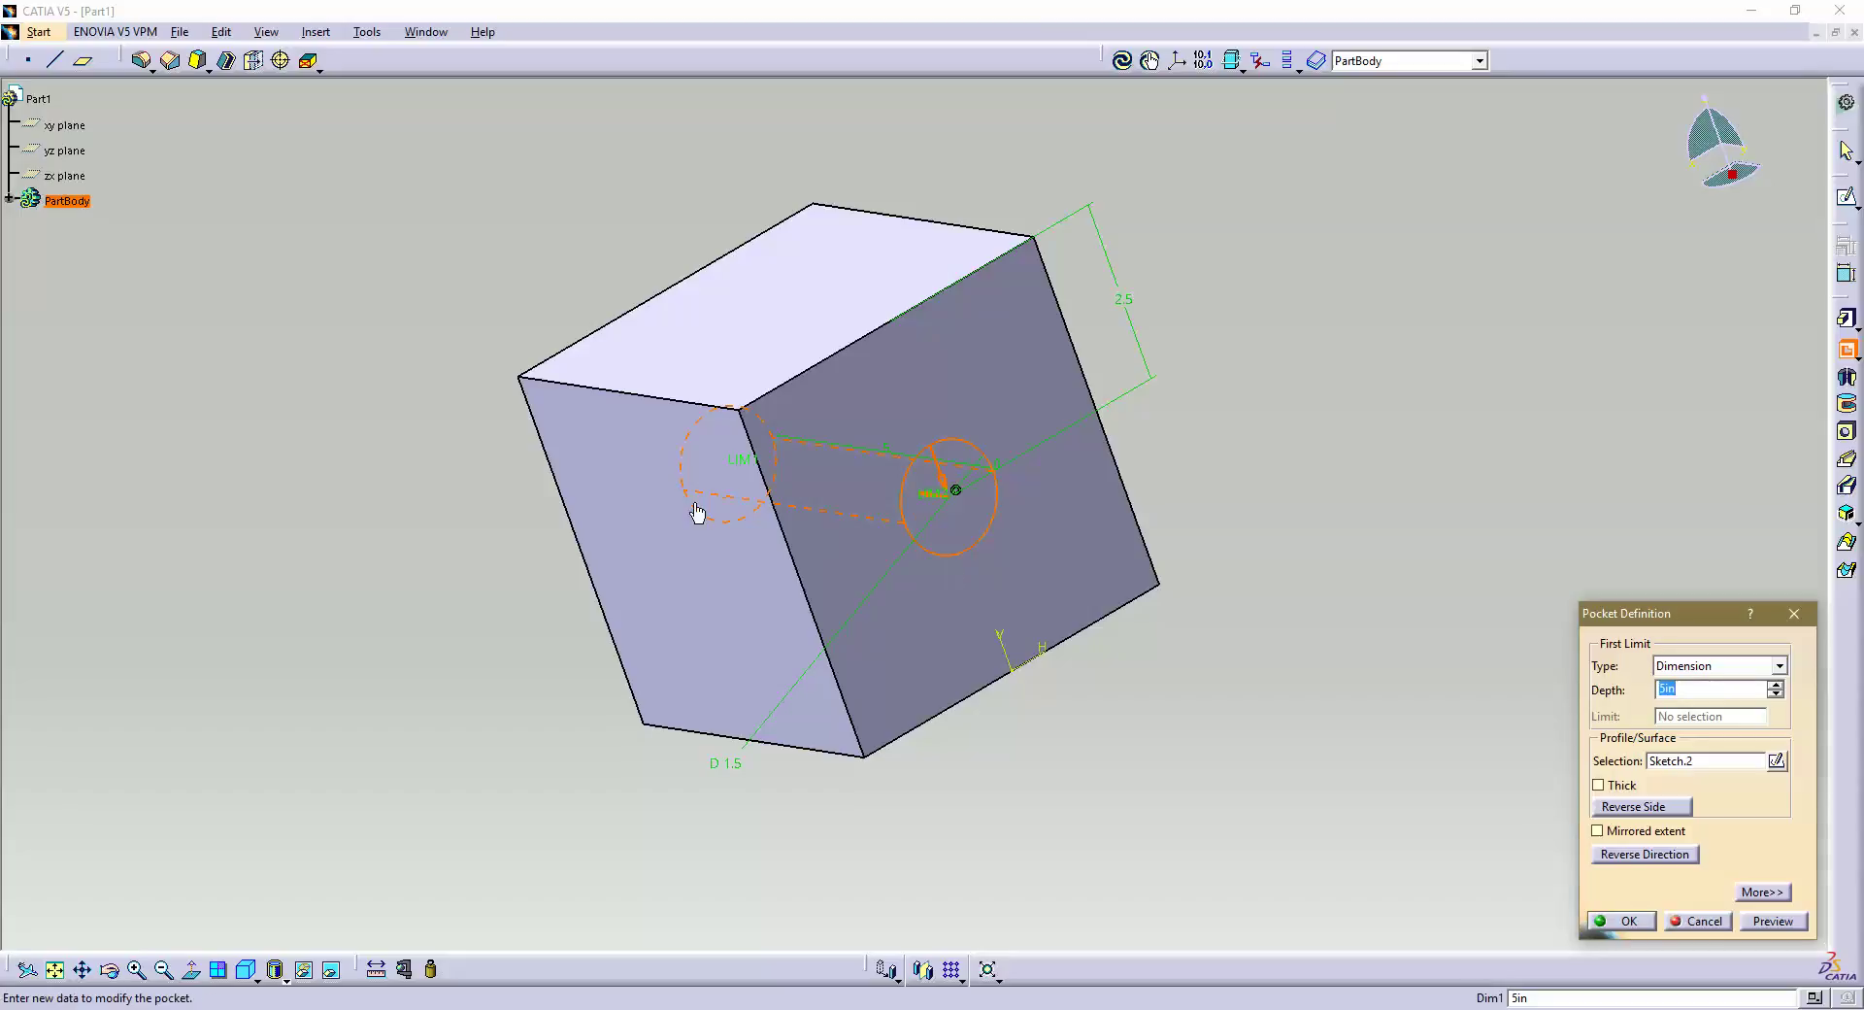
{"action": "middle_click_drag", "start_coordinate": [699, 511], "coordinate": [803, 497]}
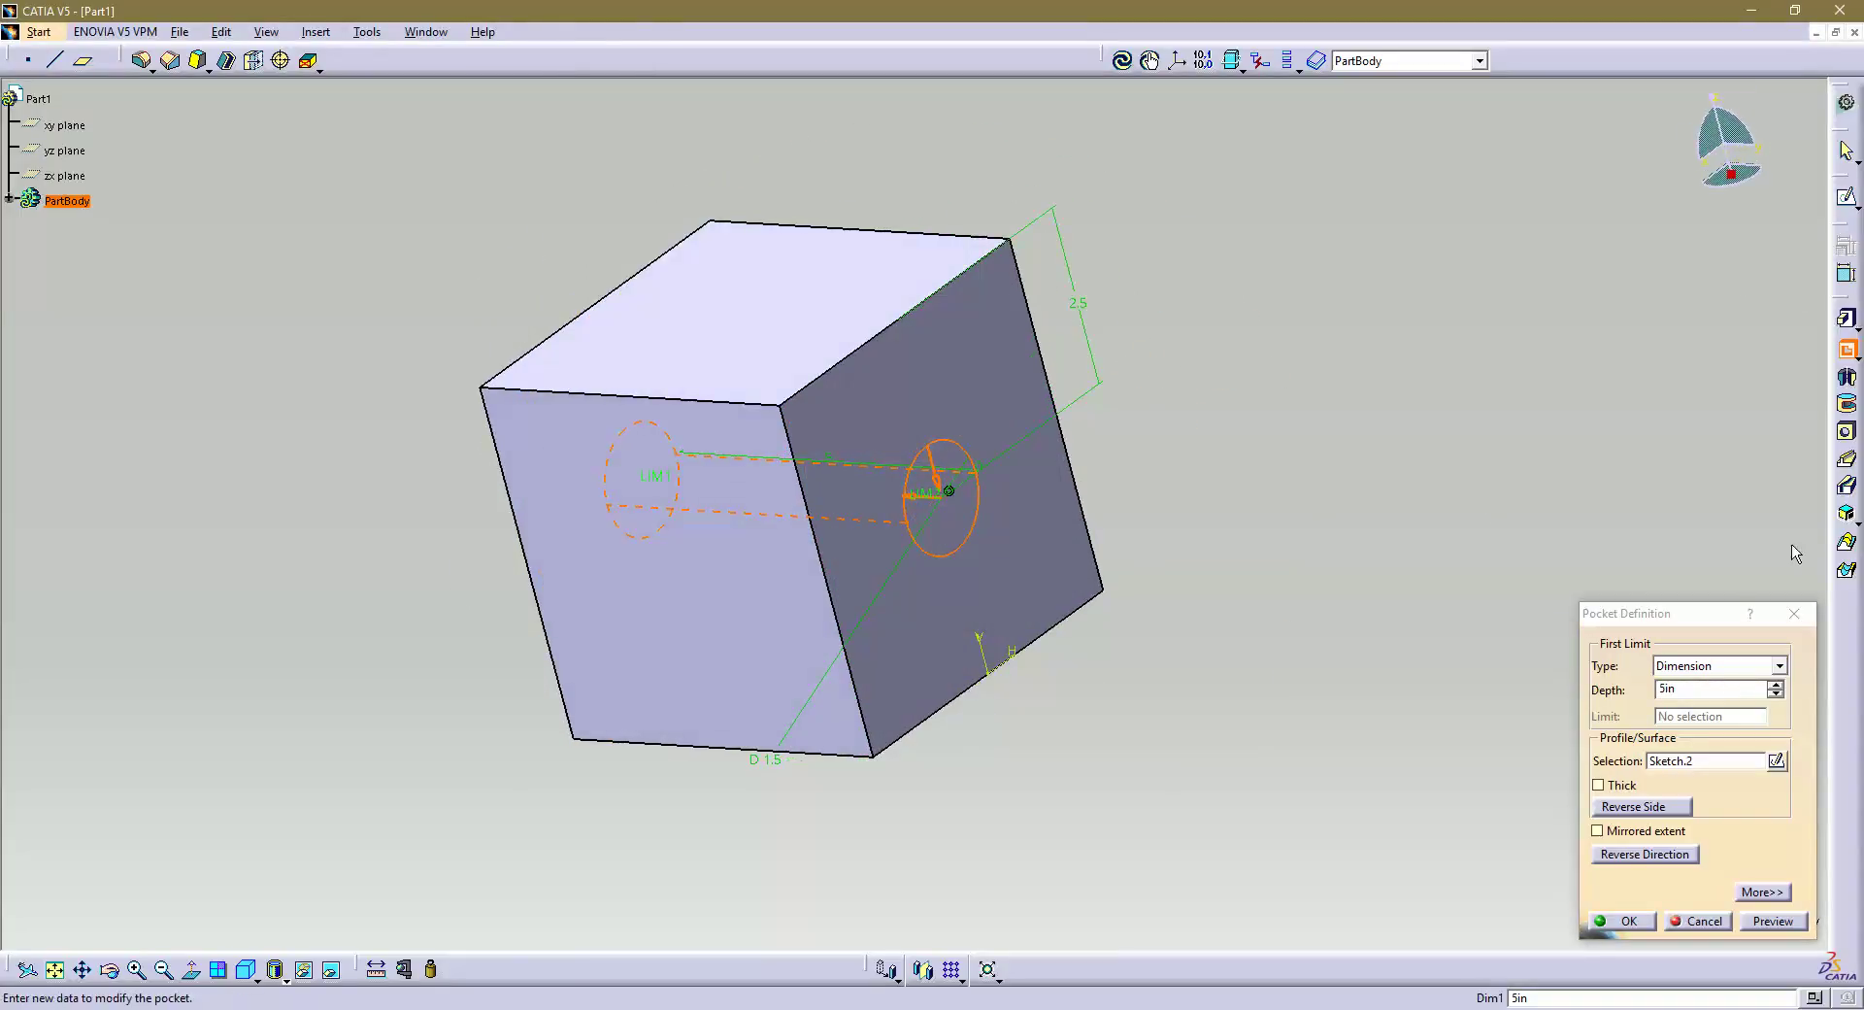
{"action": "left_click", "coordinate": [1718, 666]}
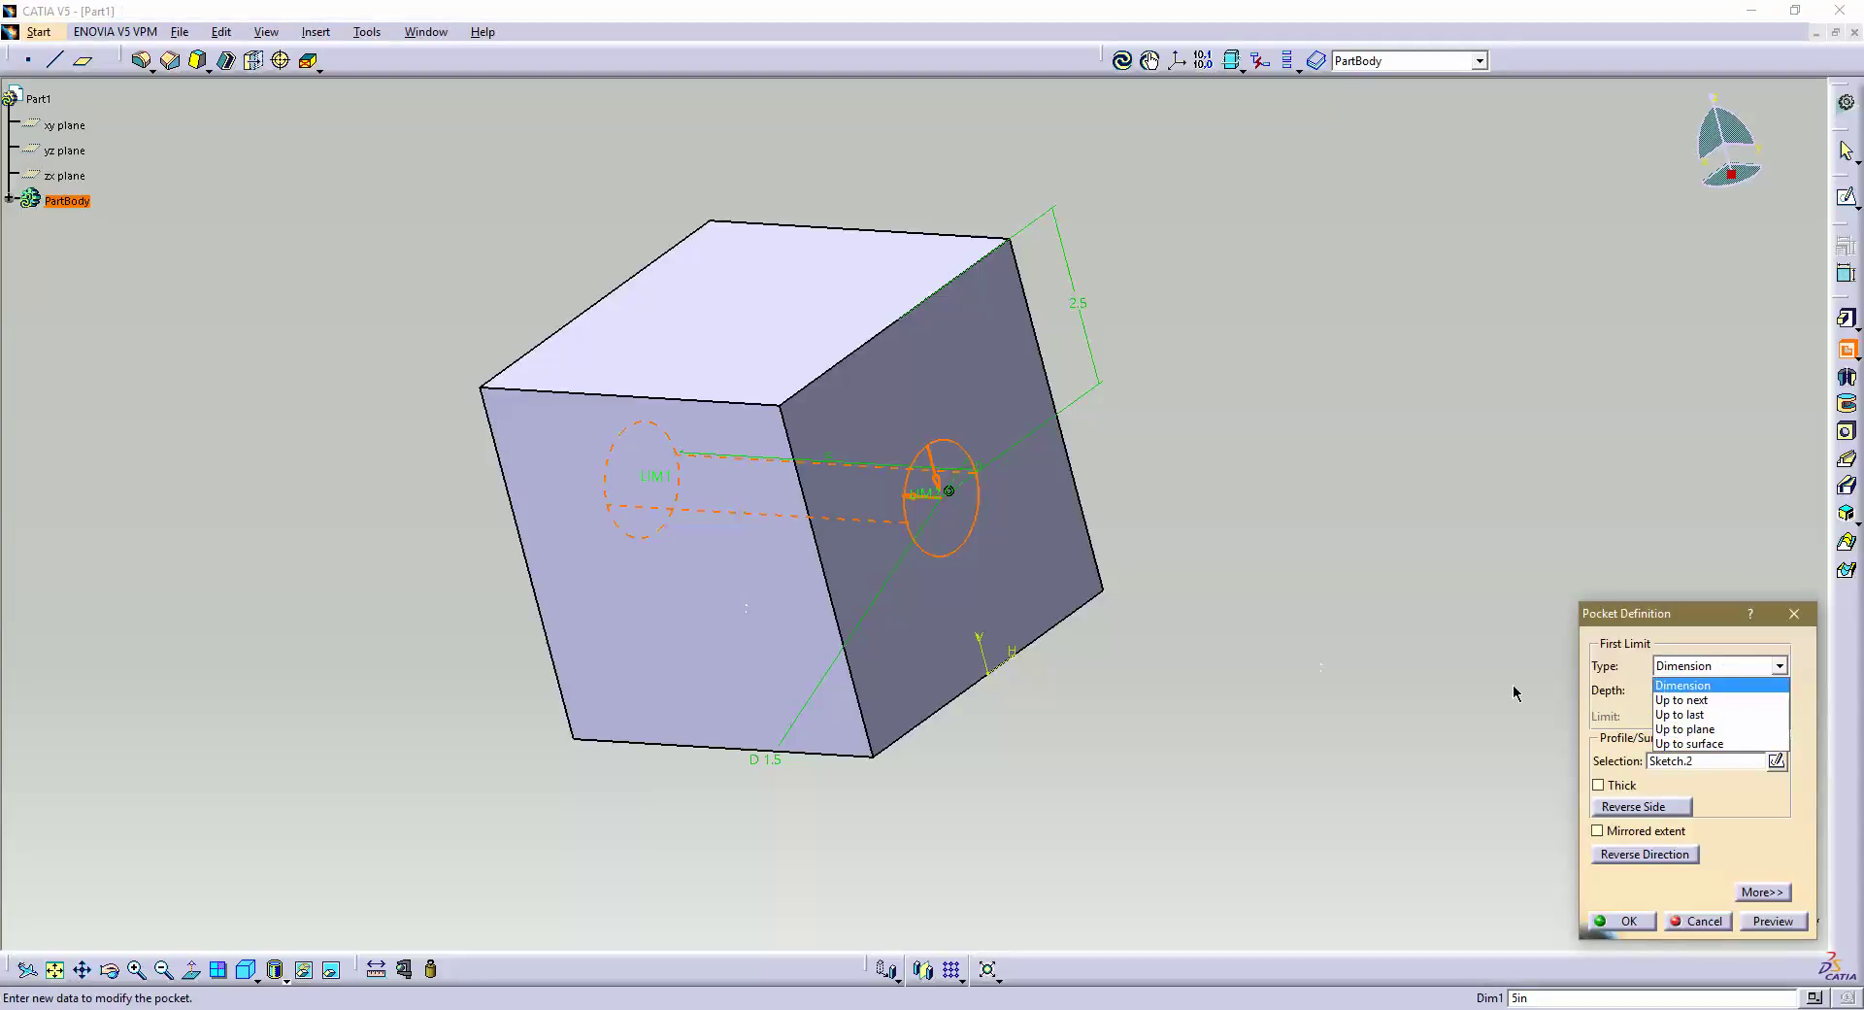
{"action": "left_click", "coordinate": [1724, 715]}
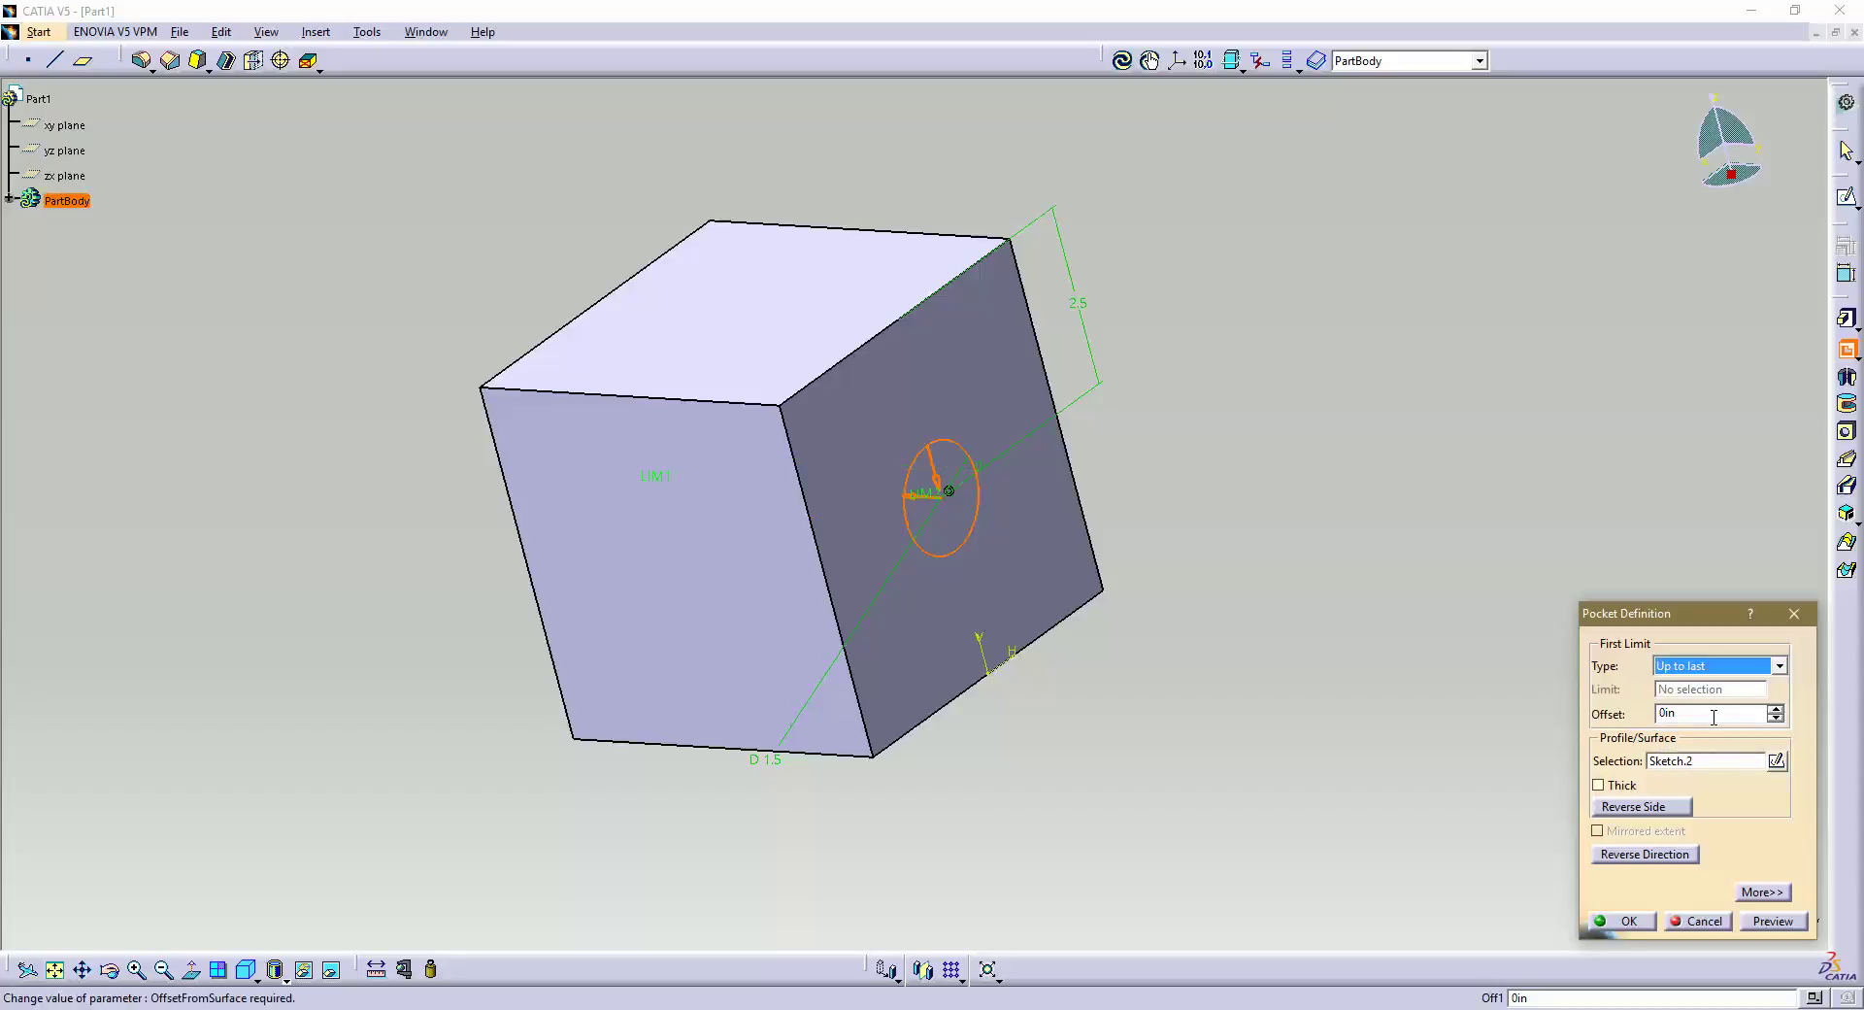
{"action": "middle_click_drag", "start_coordinate": [453, 574], "coordinate": [699, 586]}
{"action": "middle_click_drag", "start_coordinate": [948, 578], "coordinate": [1128, 574]}
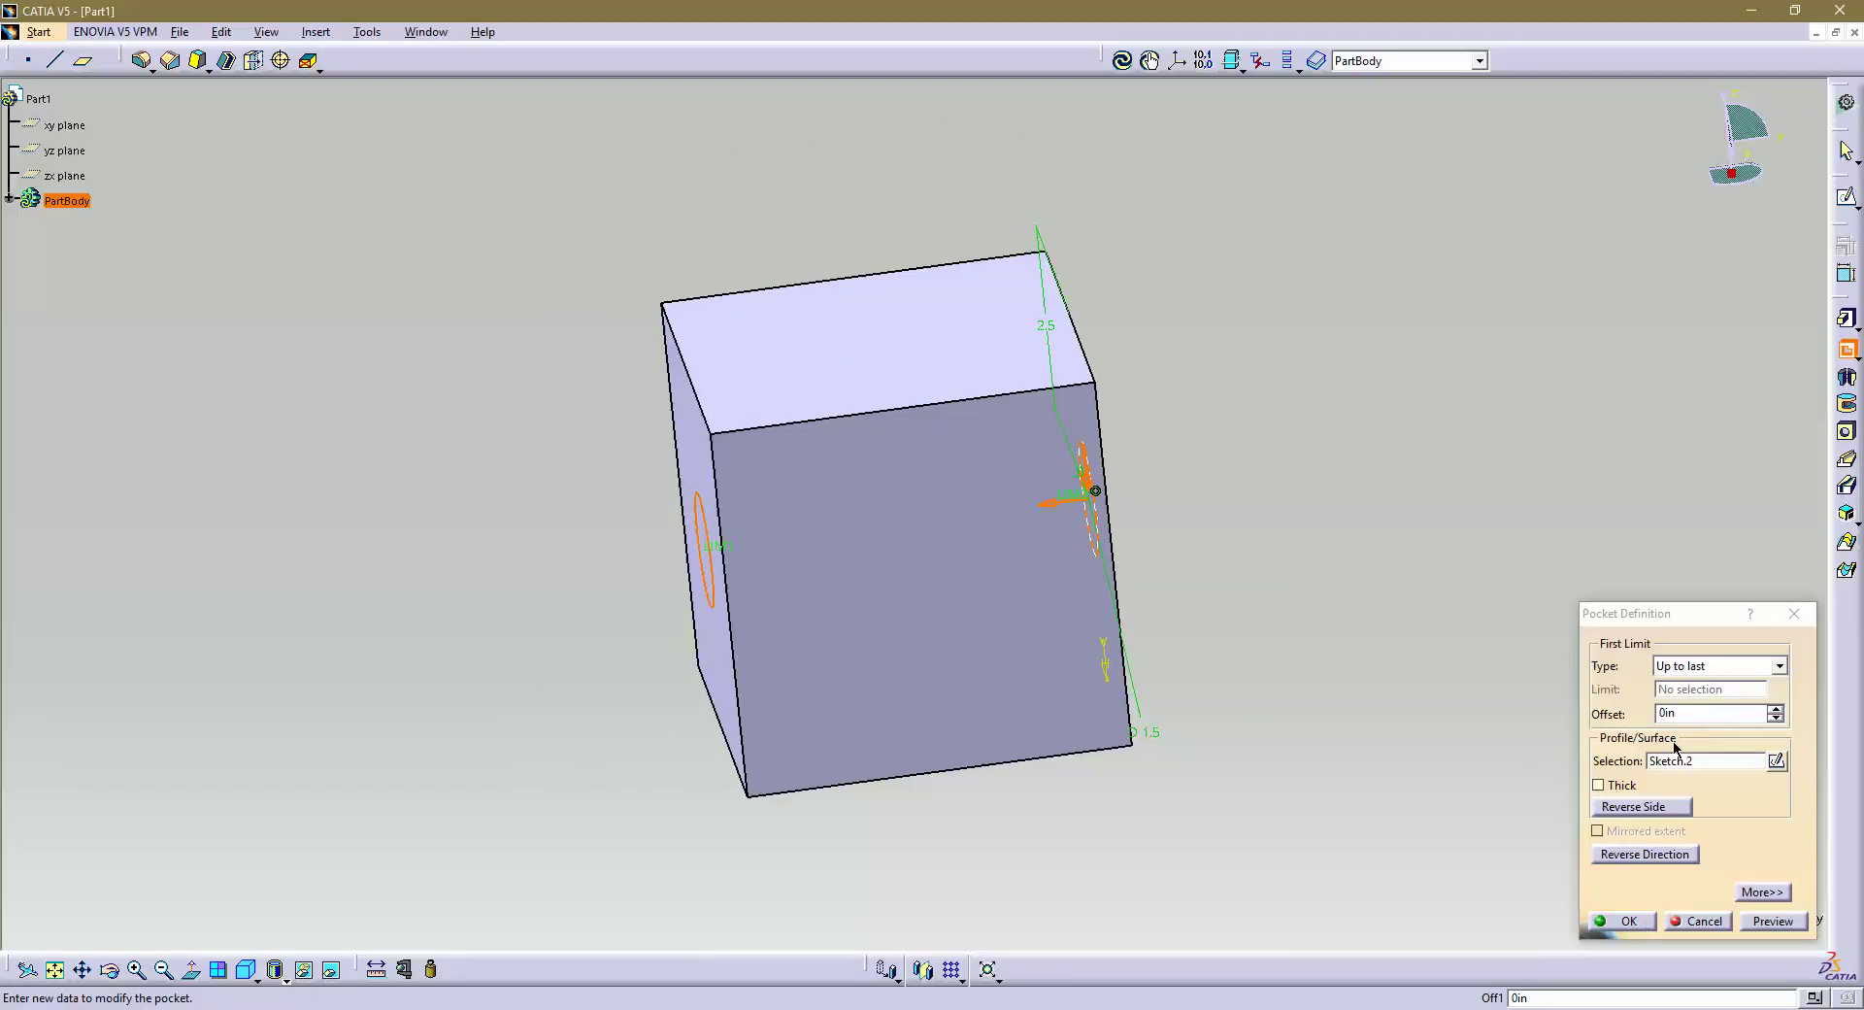
Confirm Pocket.1 and orbit the cube to inspect the 1.5 in through-hole.
{"action": "left_click", "coordinate": [1629, 923]}
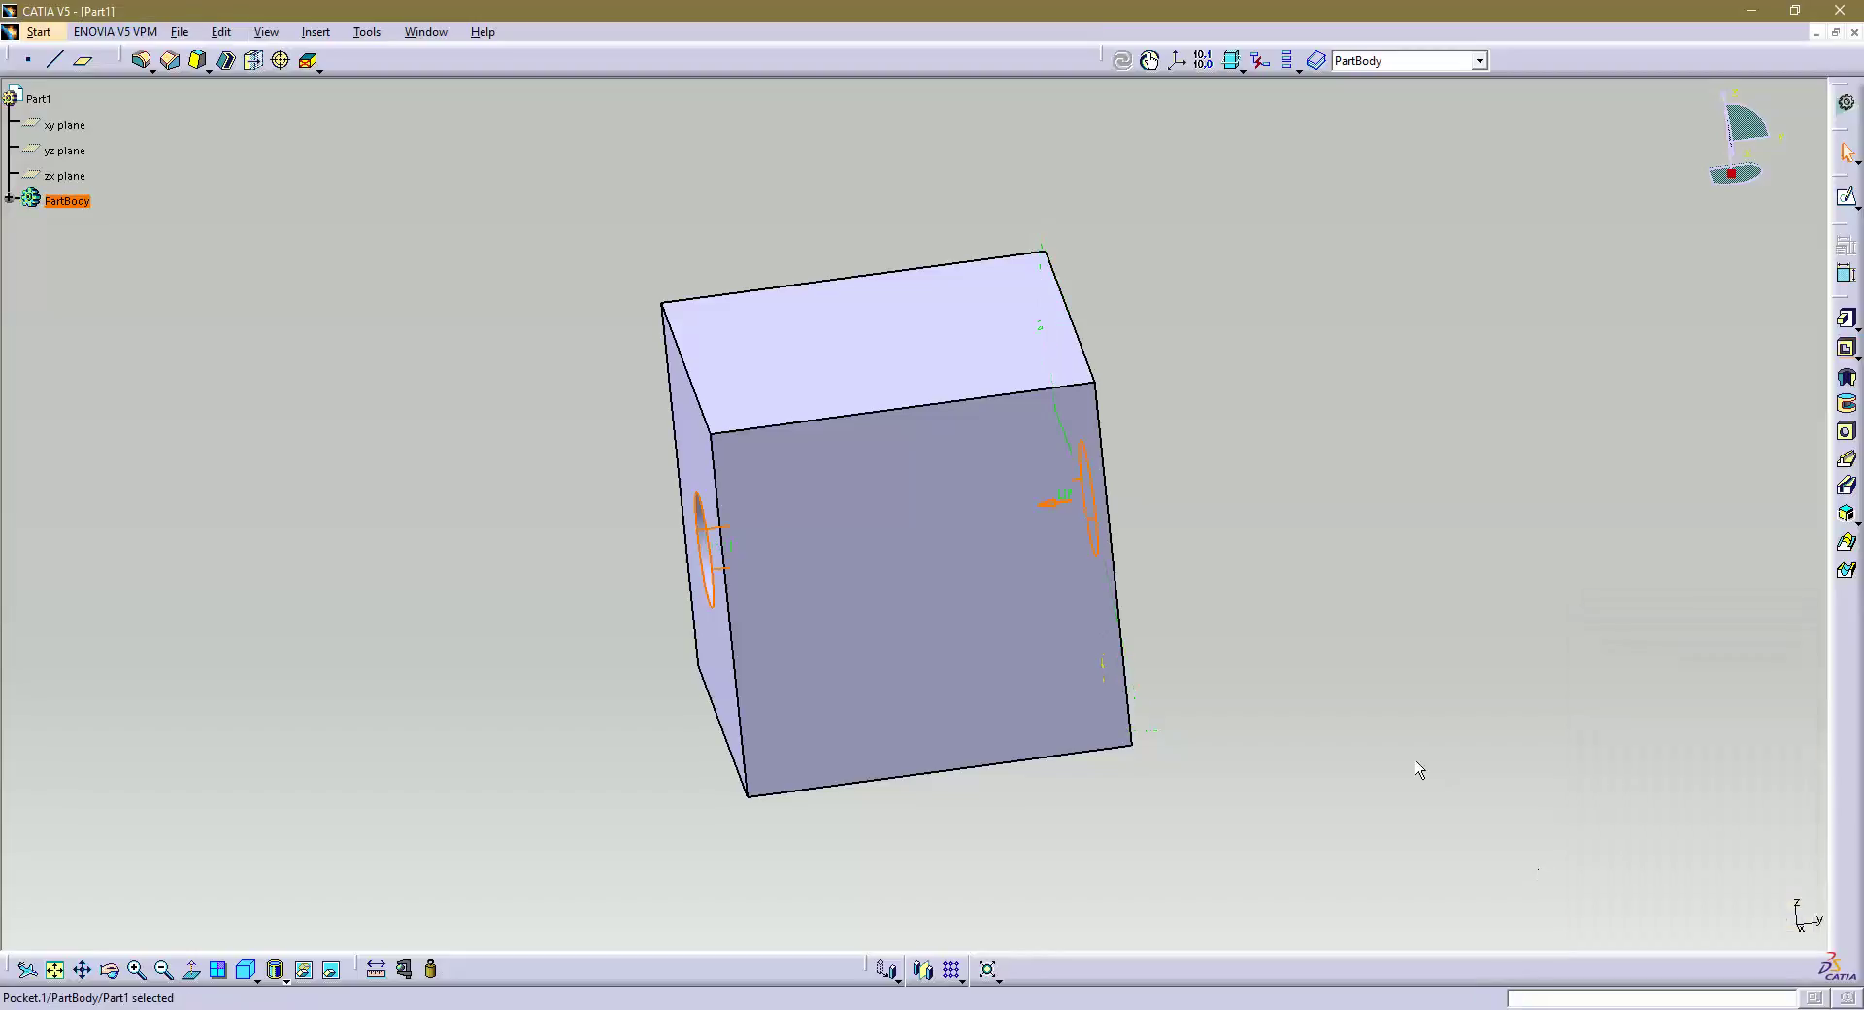
{"action": "middle_click_drag", "start_coordinate": [1418, 673], "coordinate": [830, 650]}
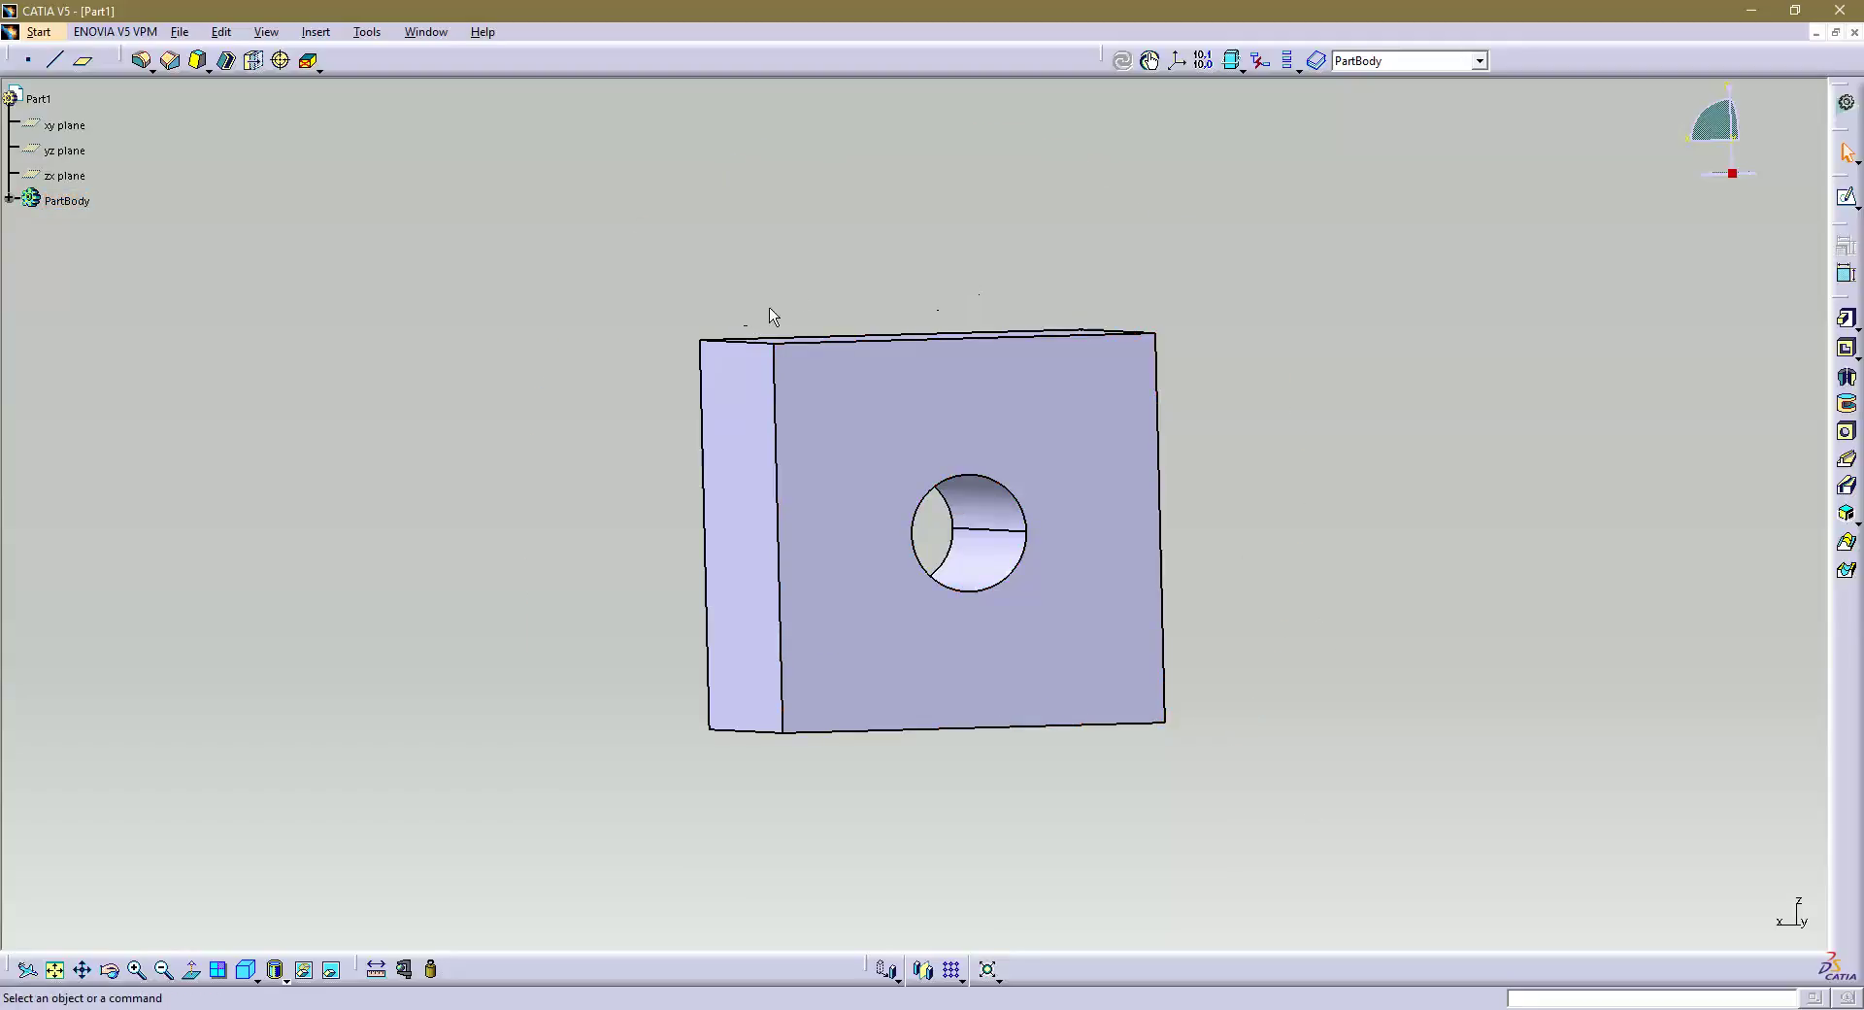
{"action": "middle_click_drag", "start_coordinate": [811, 283], "coordinate": [755, 424]}
{"action": "middle_click_drag", "start_coordinate": [653, 611], "coordinate": [690, 604]}
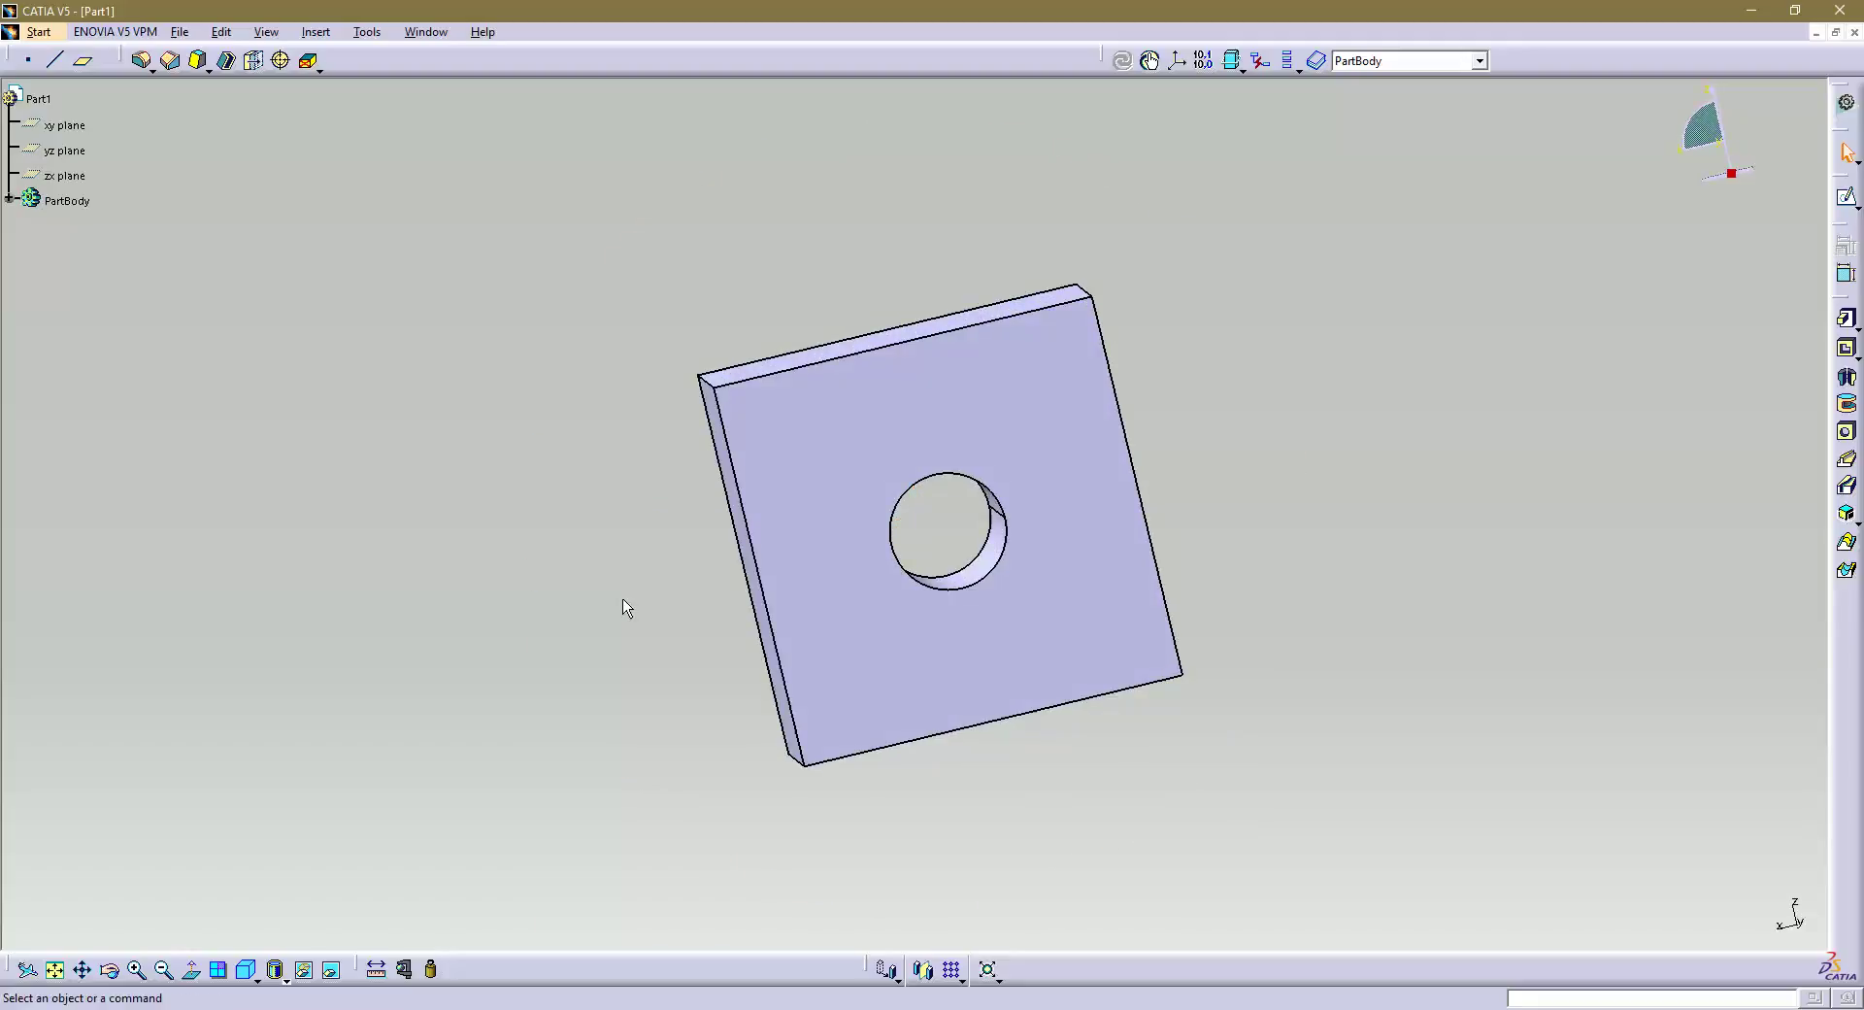